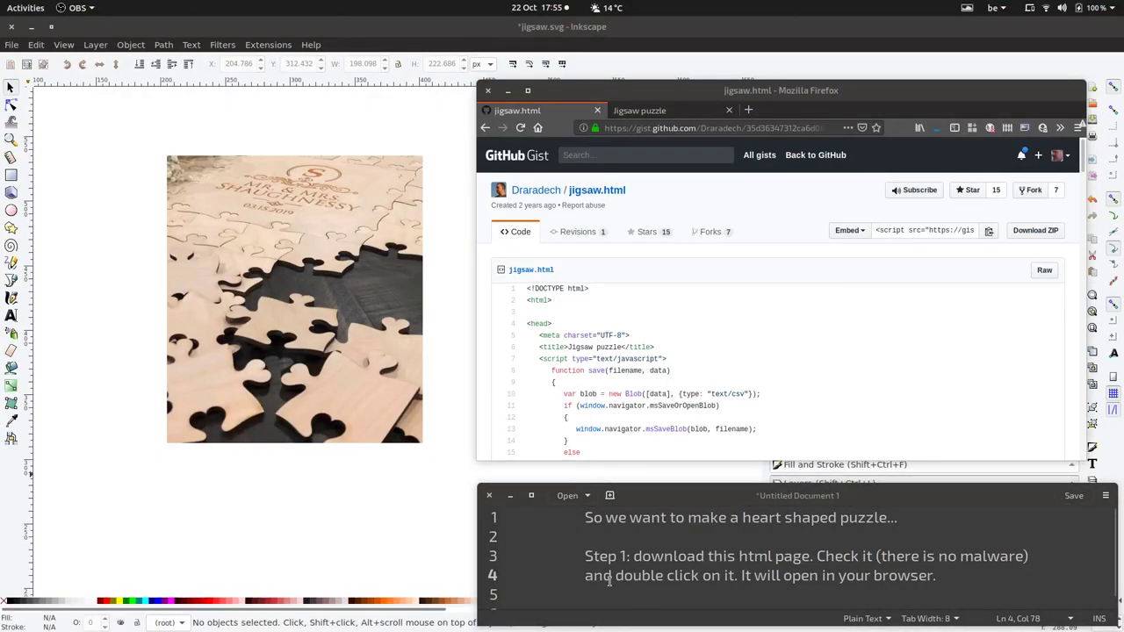
Delete the Step 1 download lines from the note and show the jigsaw puzzle generator page
drag(587, 556, 933, 574)
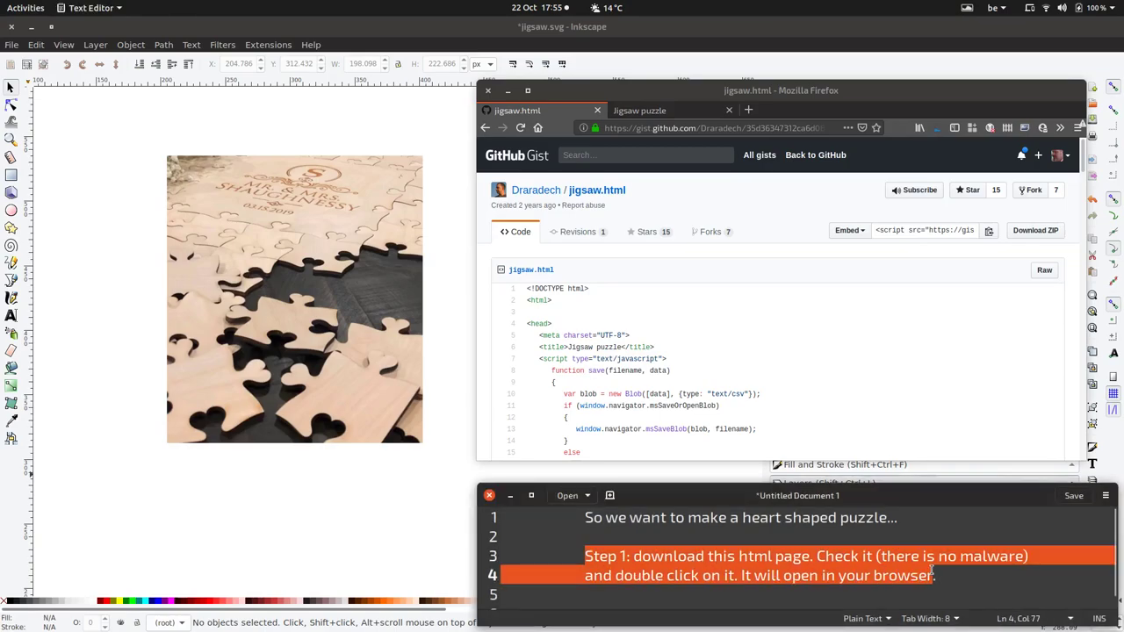
key(Delete)
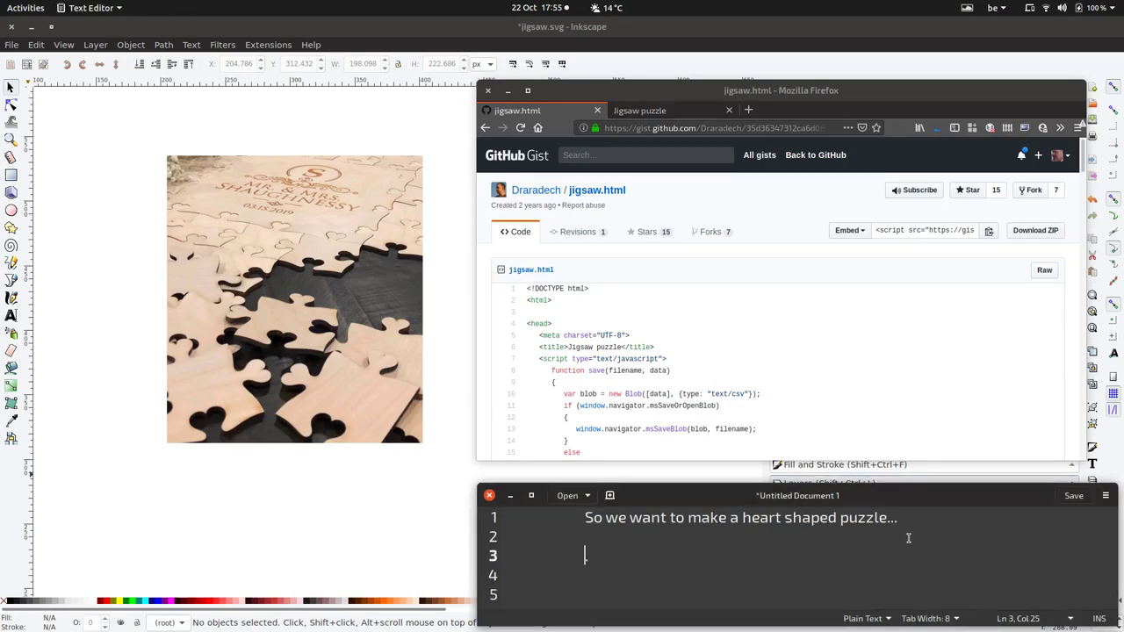
click(660, 111)
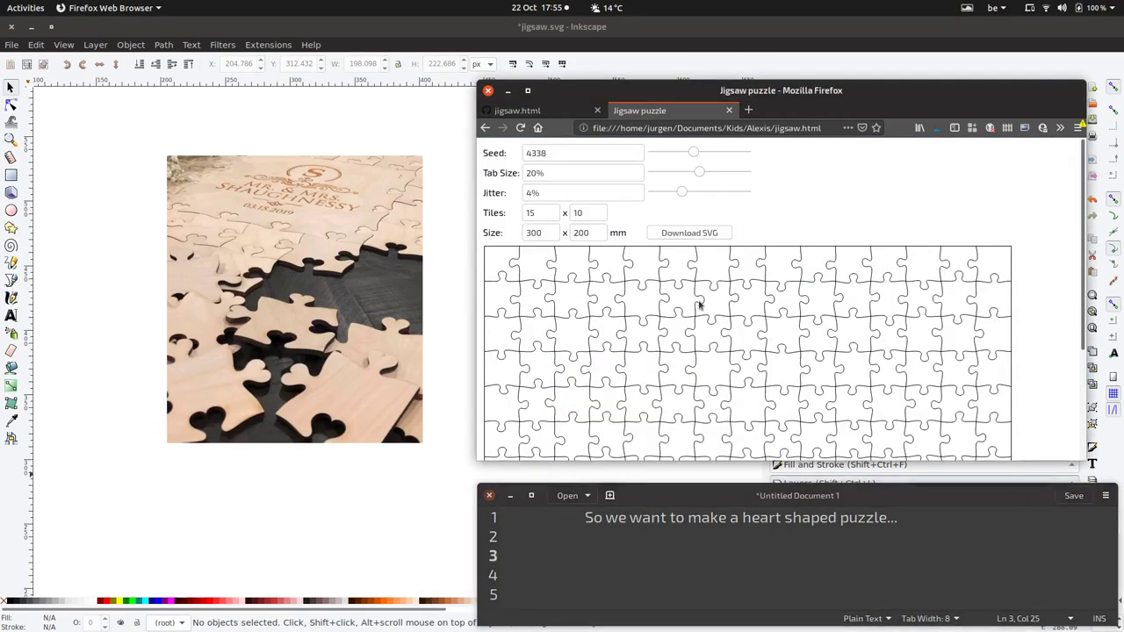
Write 'Once opened, you can create your puzzle. Play with the settings.' in the note
click(610, 547)
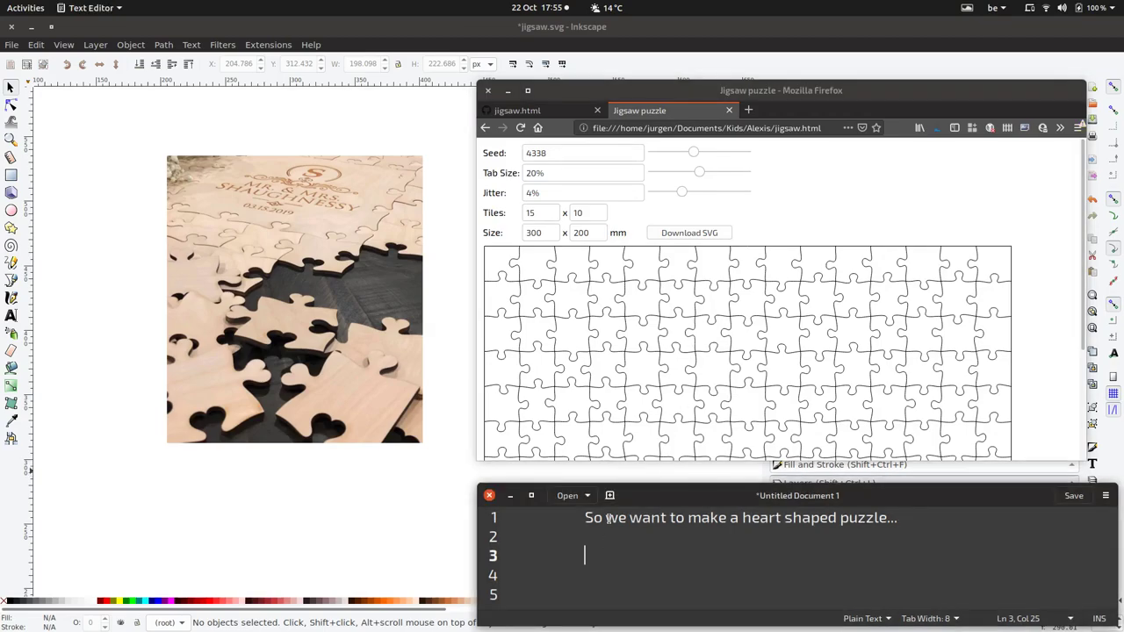
text(Once opene)
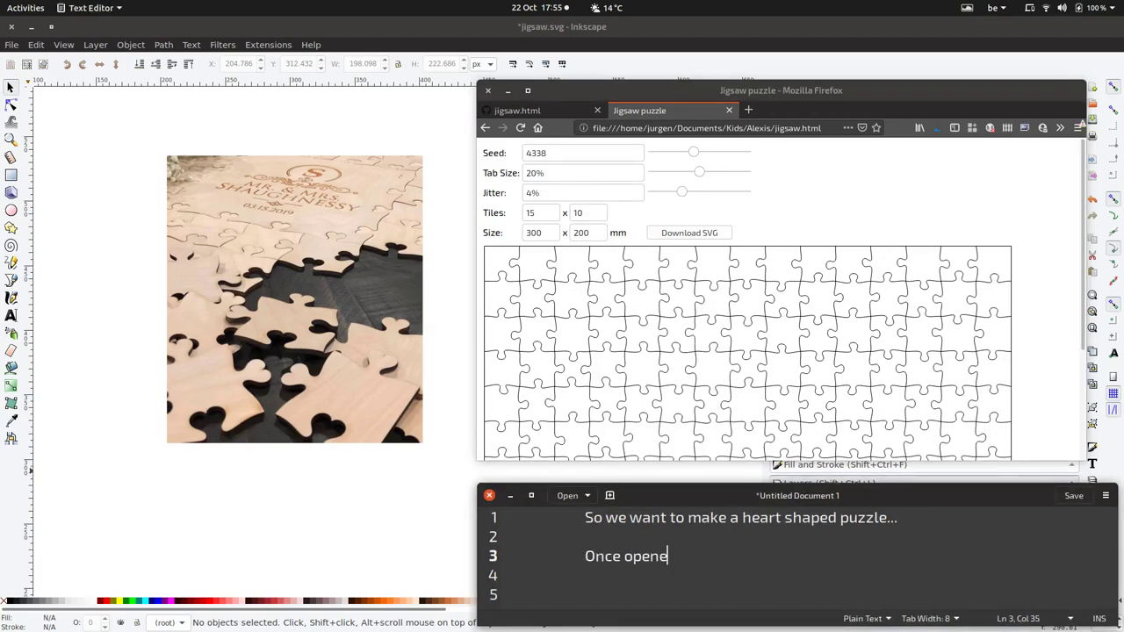
text(d, you can)
text( c reate)
key(Left)
key(Left)
key(Left)
key(BackSpace)
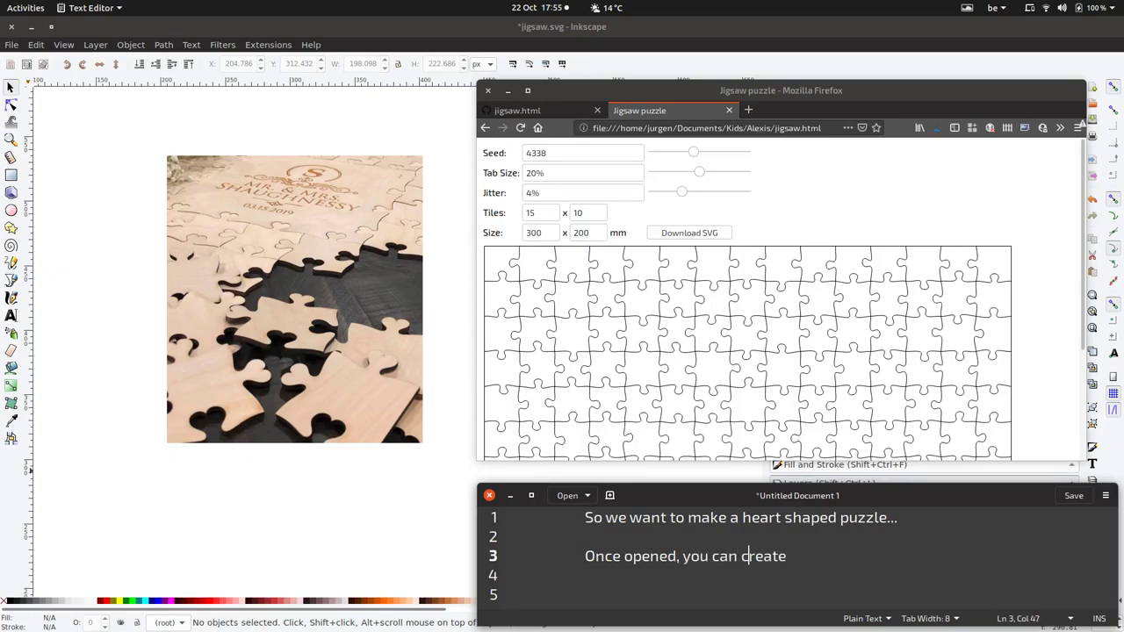
text(our pu)
text(z)
key(BackSpace)
key(BackSpace)
text(uzzle. )
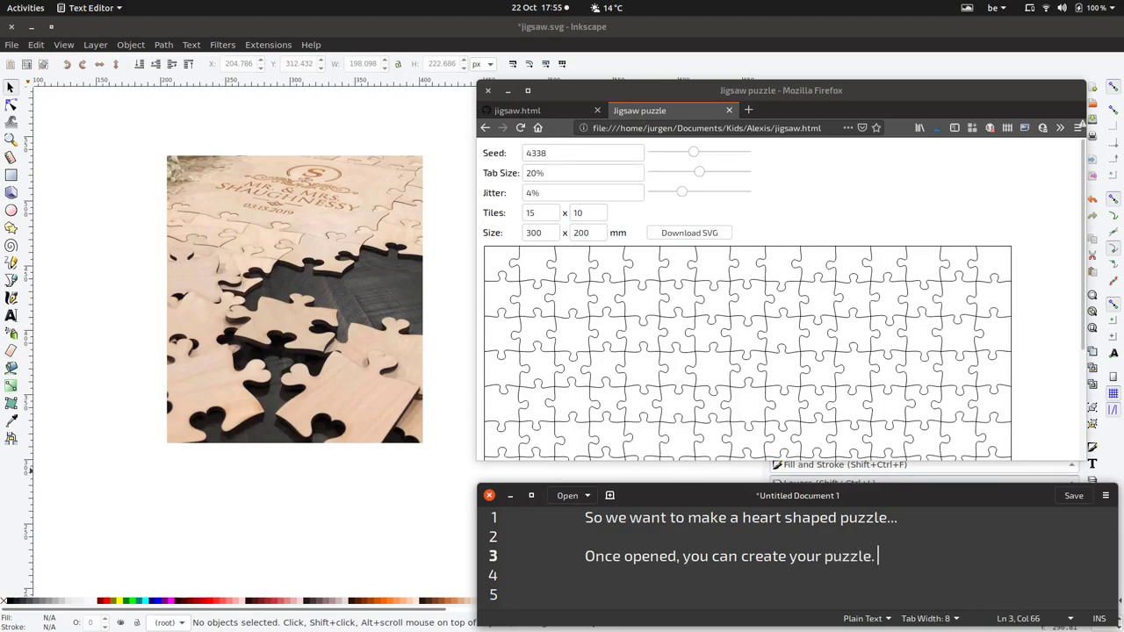
text(Play with)
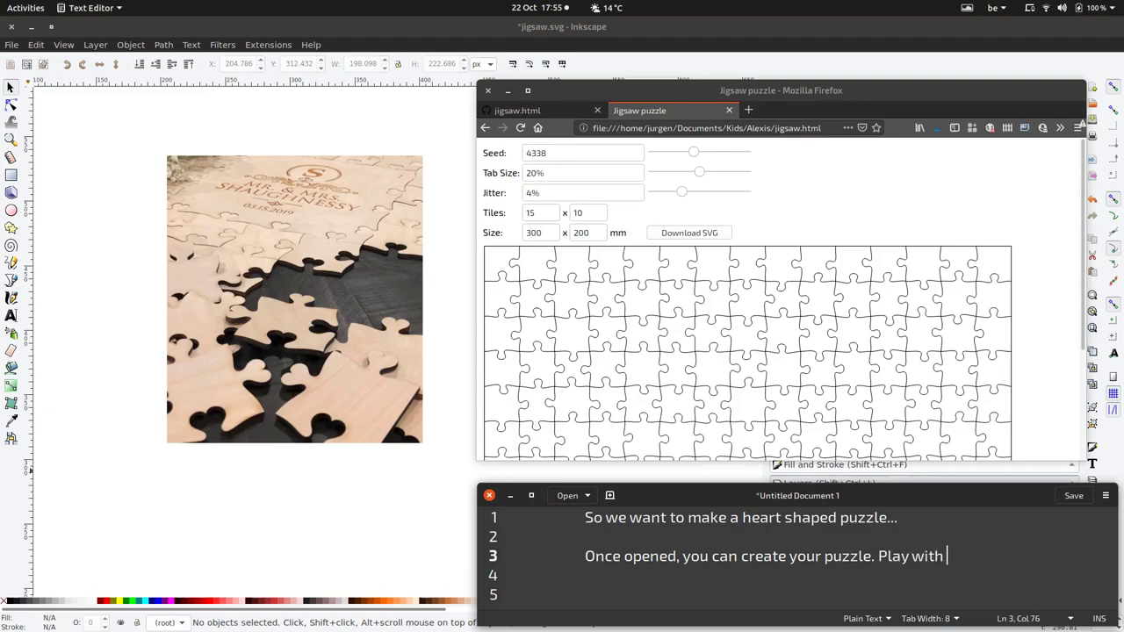
text( the settings.)
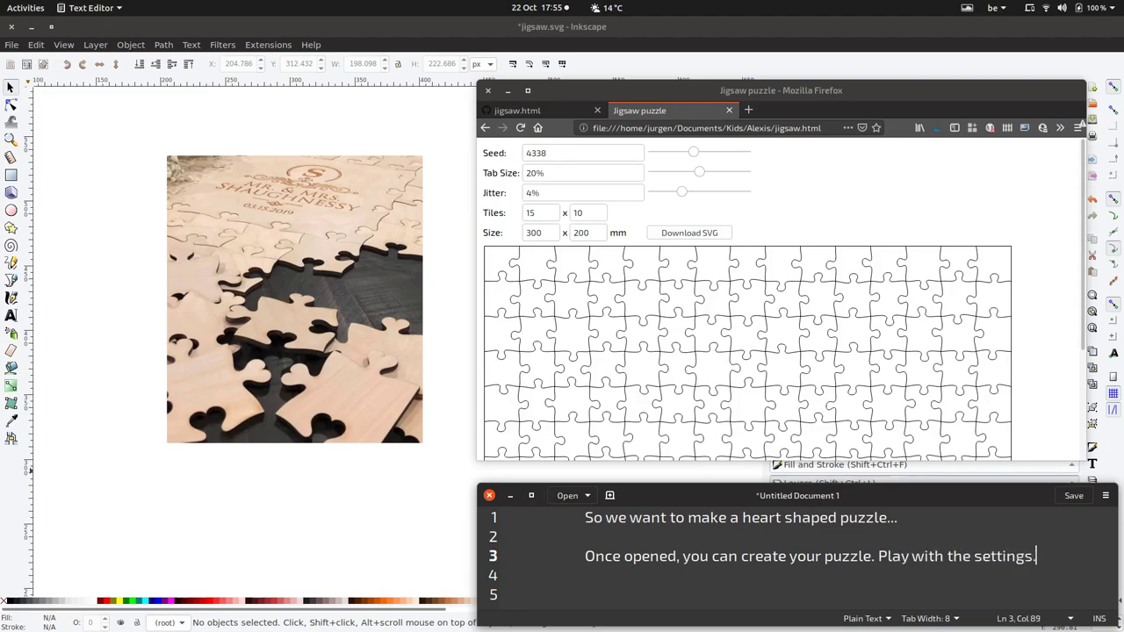
Add an indented warning line: 'Don't go TOOO big (500 x 500 crashed my browser)'
key(Return)
key(Tab)
key(Tab)
key(Tab)
text(Do)
text(n't go TOO)
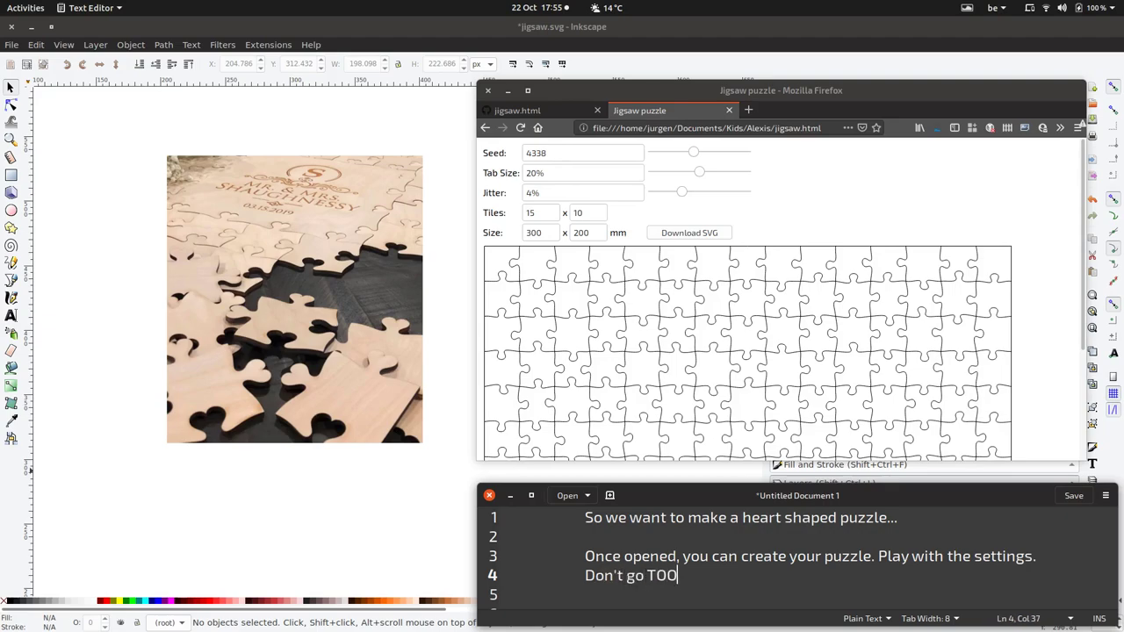
text(O big)
key(BackSpace)
key(BackSpace)
text((500 x)
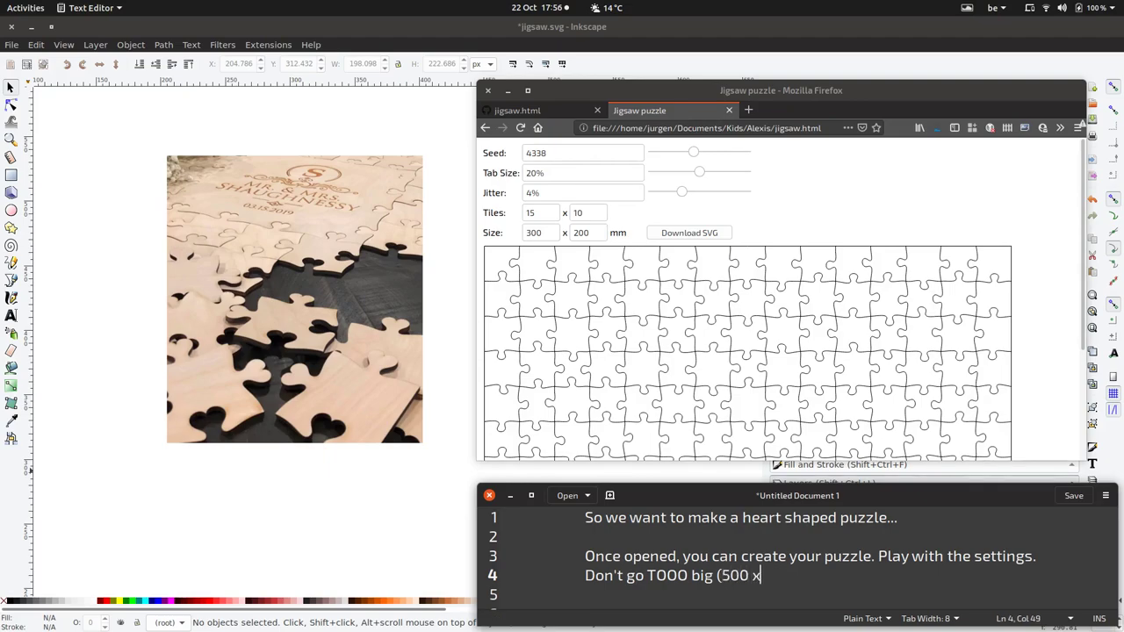
text( 500)
text( crashed my p)
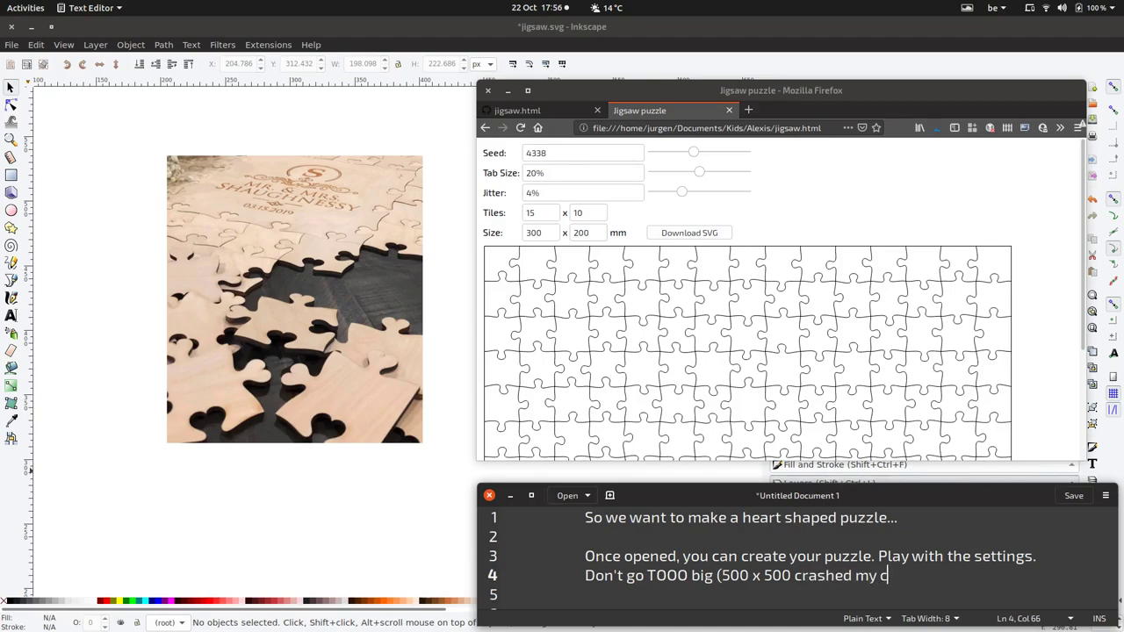
text(browse)
text(r))
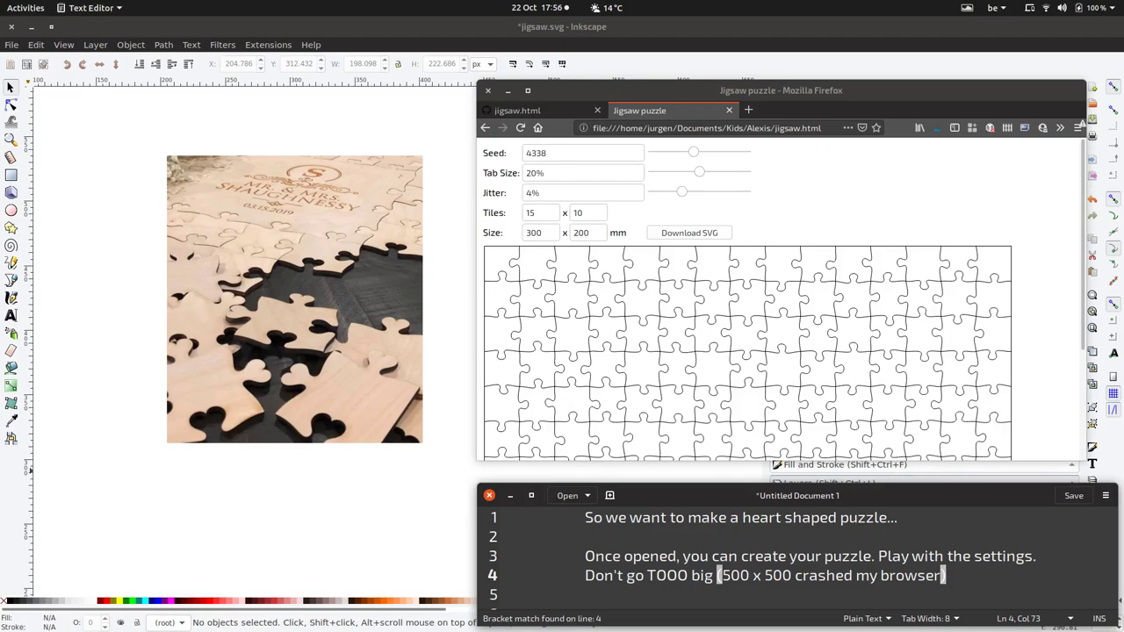
key(Return)
Delete the warning line again and select the third line for replacement
key(Up)
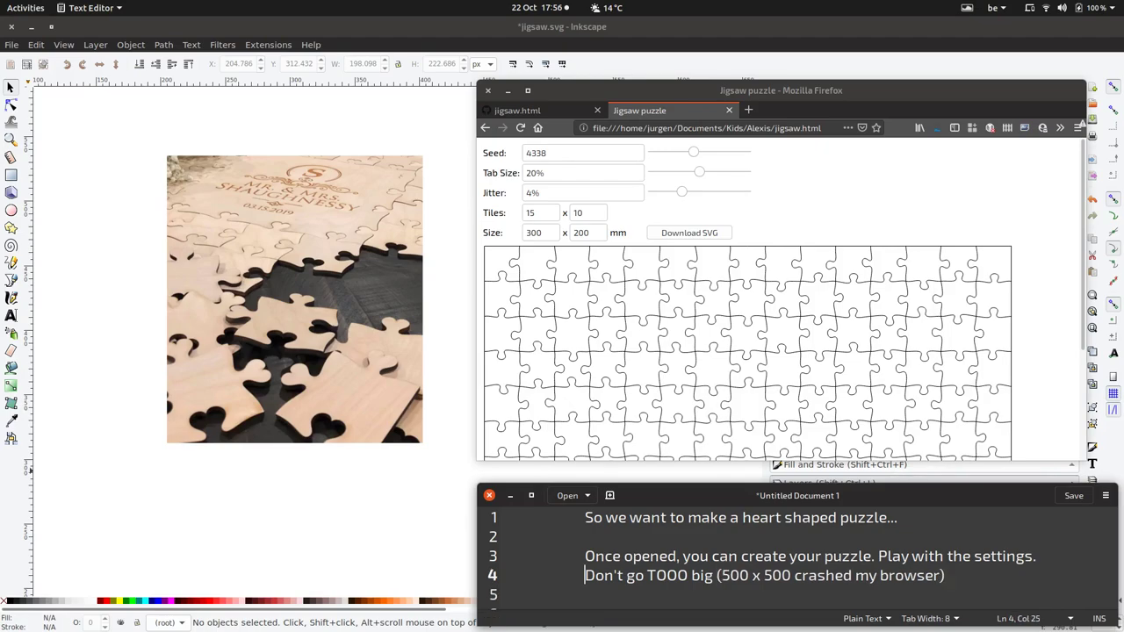
key(shift+End)
key(BackSpace)
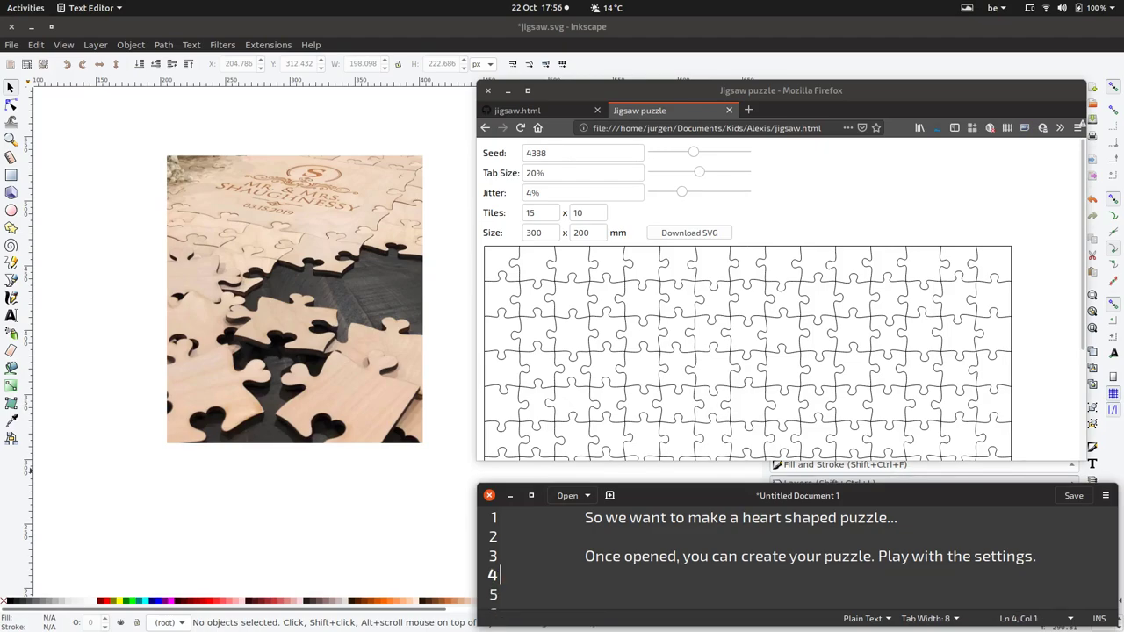
key(BackSpace)
key(shift+Home)
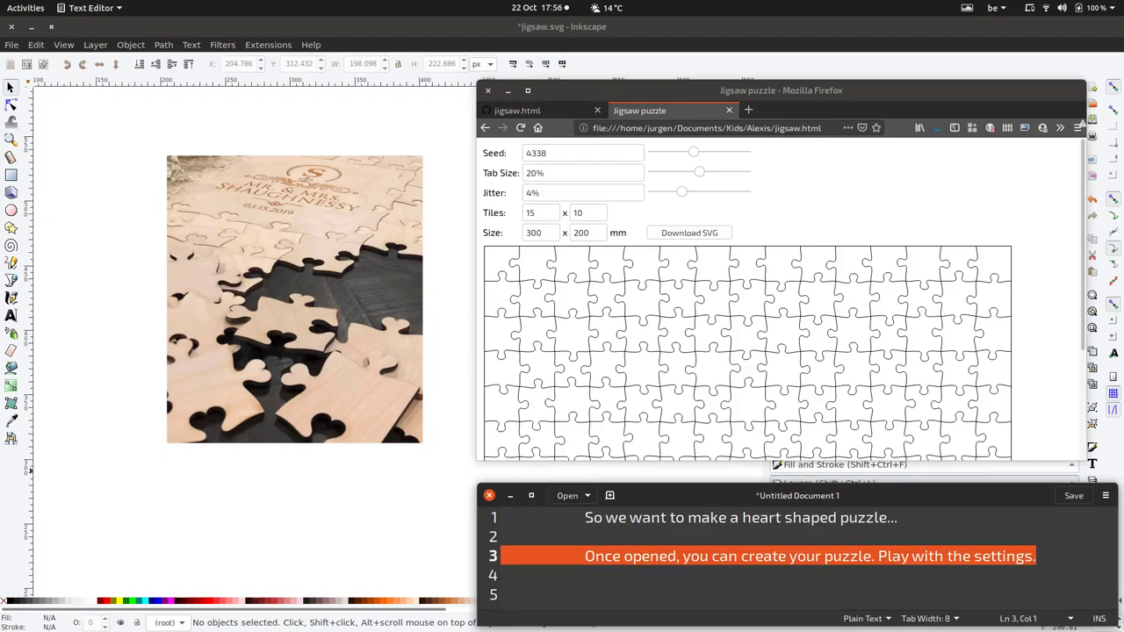
key(ctrl+shift+Right)
Note 'For this example, we're going 5 x 5' and set the generator tiles to 5 x 5
key(ctrl+shift+Left)
text(Fo)
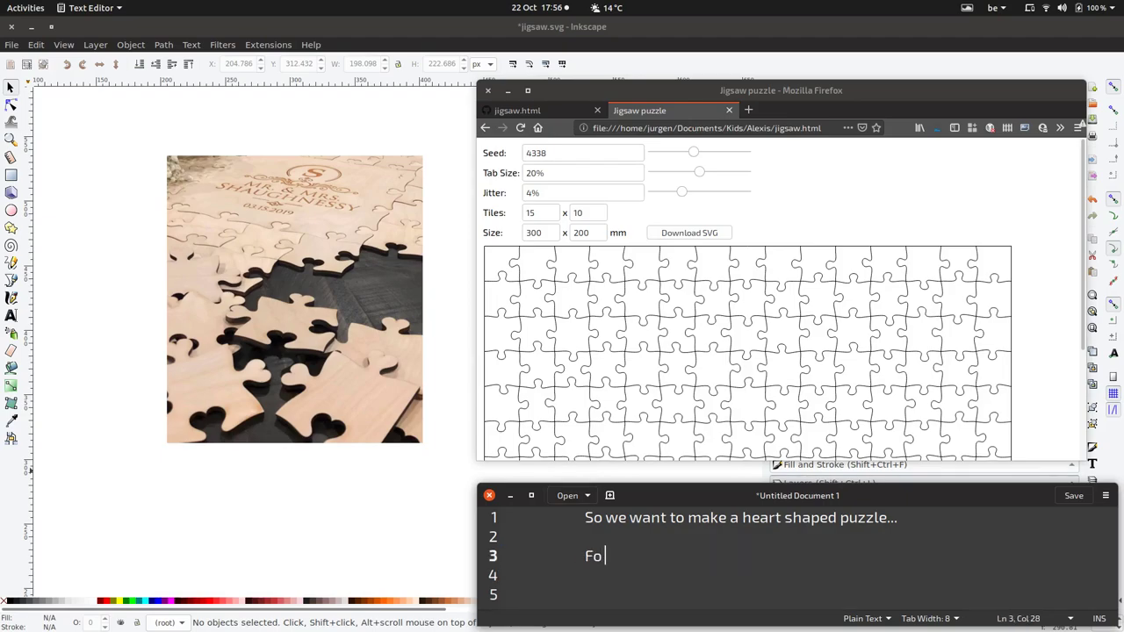
text(r this exam)
text(ple, we)
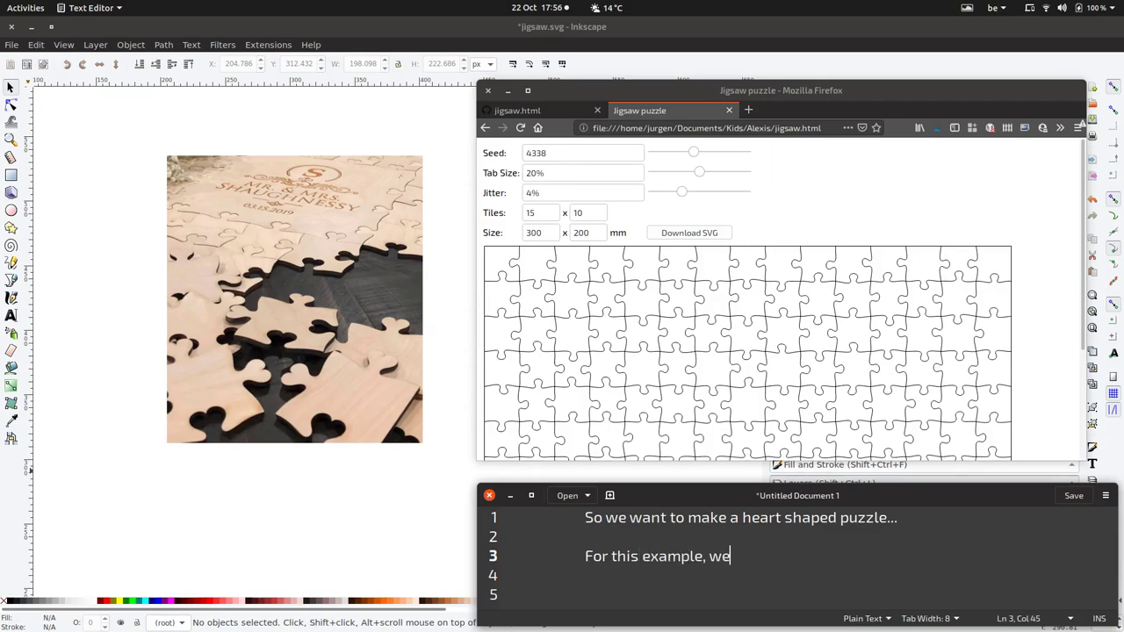
text('re going 5 )
text(x 5)
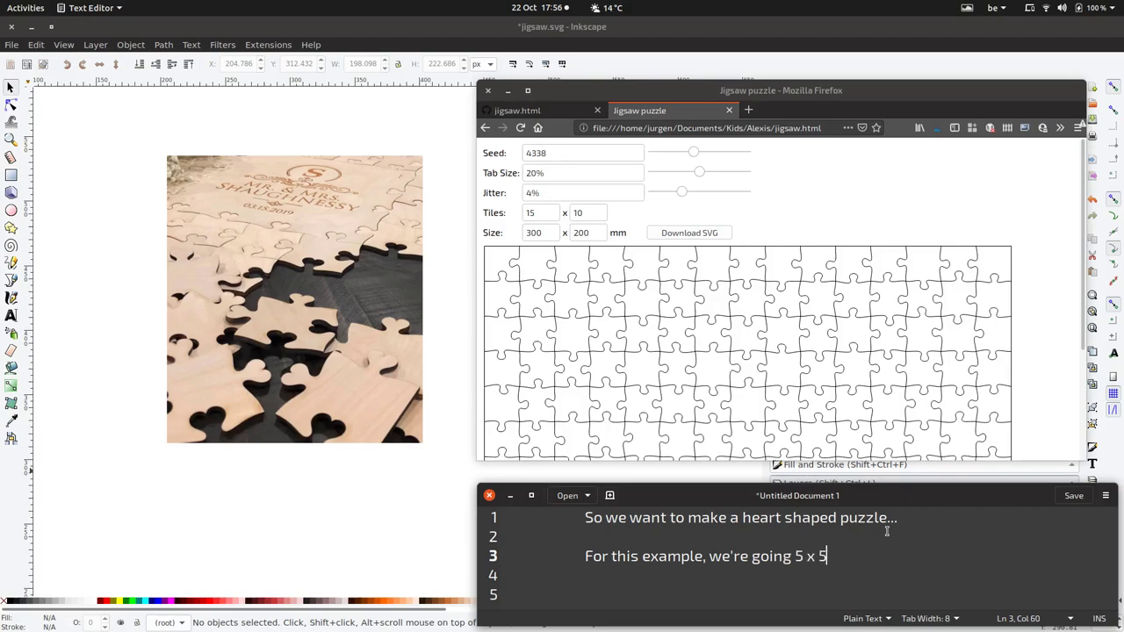
double_click(537, 216)
text(5)
key(Tab)
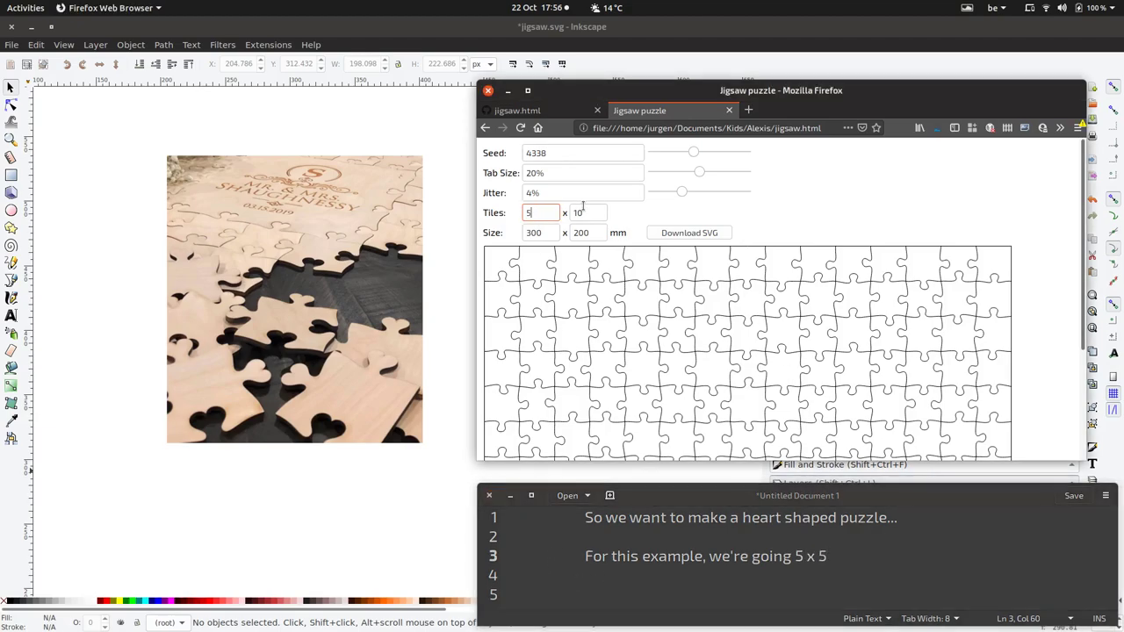
text(5)
Set the puzzle width to 200 mm
double_click(537, 233)
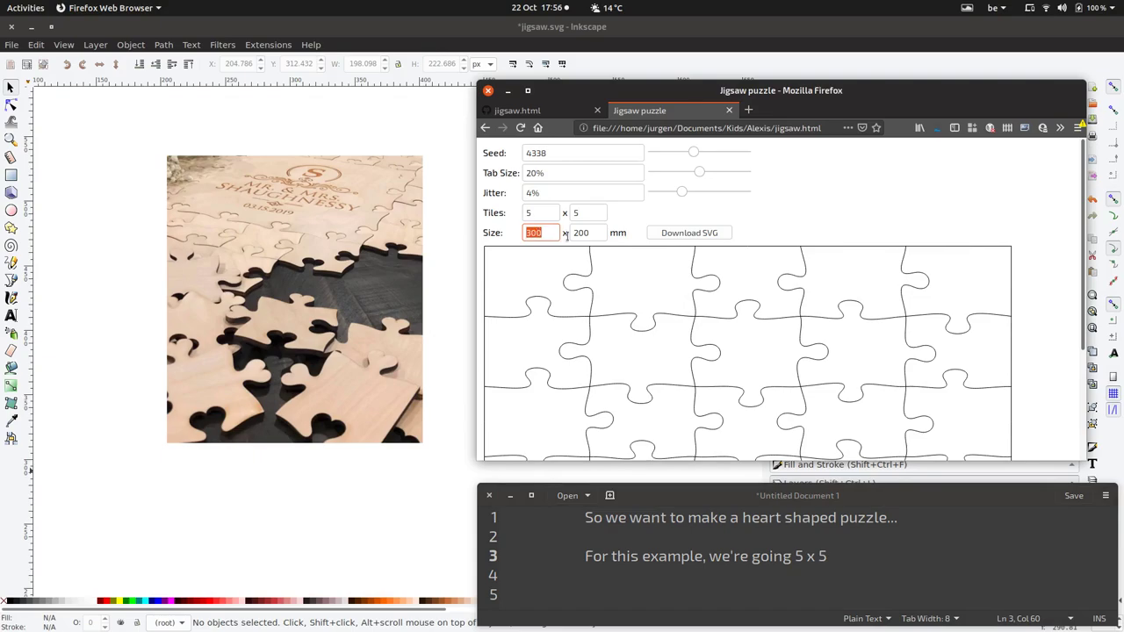
text(2)
click(581, 232)
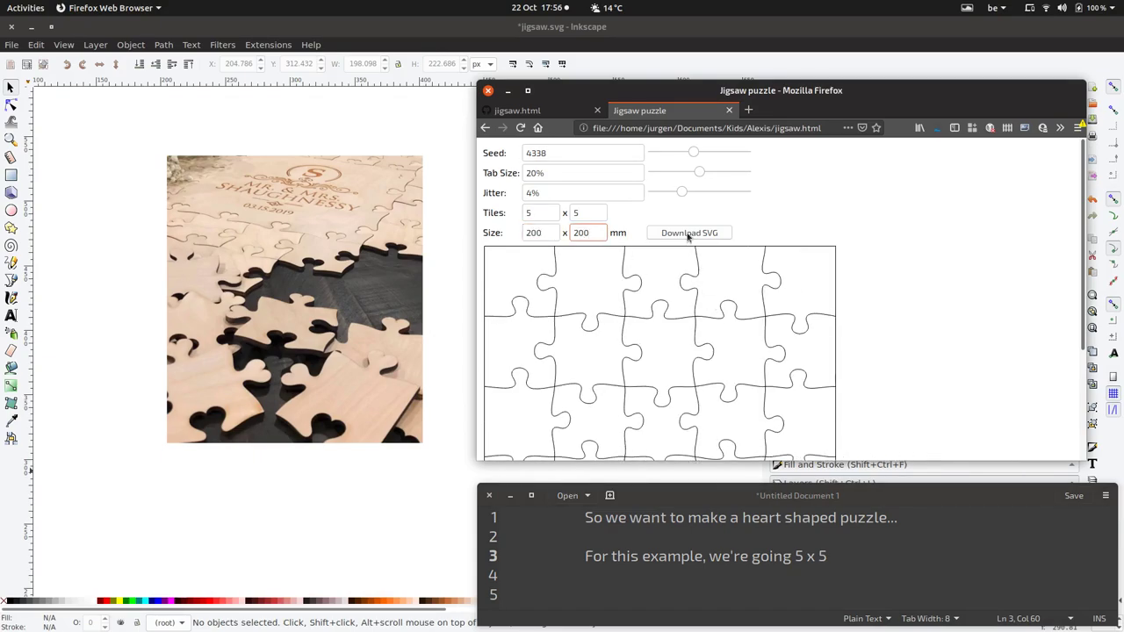
Replace note line 3 with 'Click on the "Download SVG" button and open the file in Inkscape'
drag(592, 556, 760, 562)
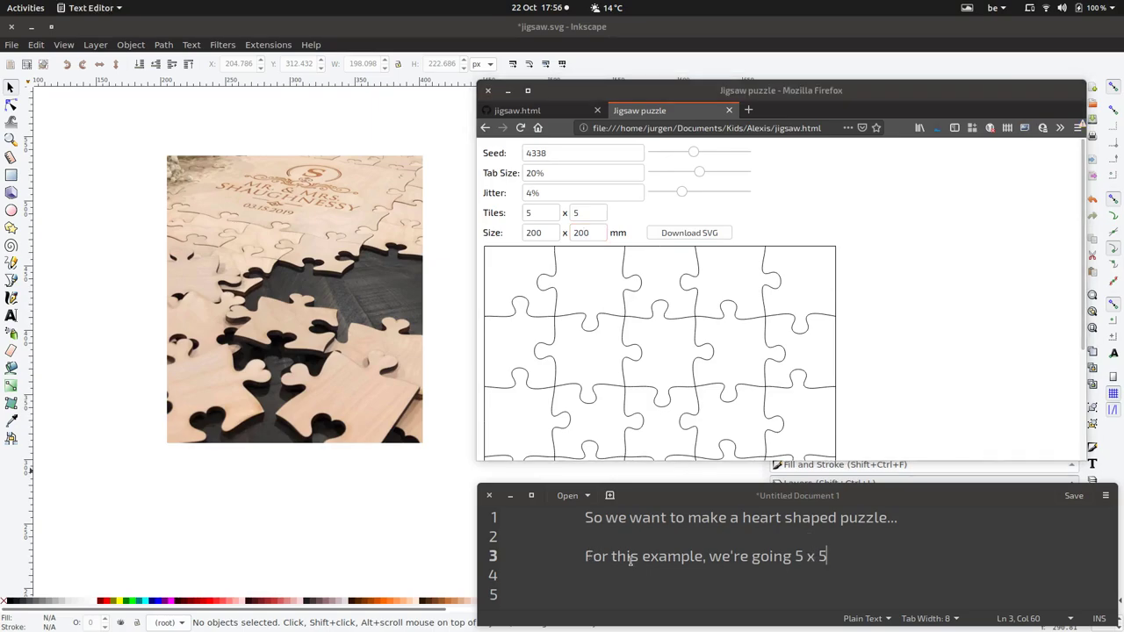
drag(828, 556, 592, 556)
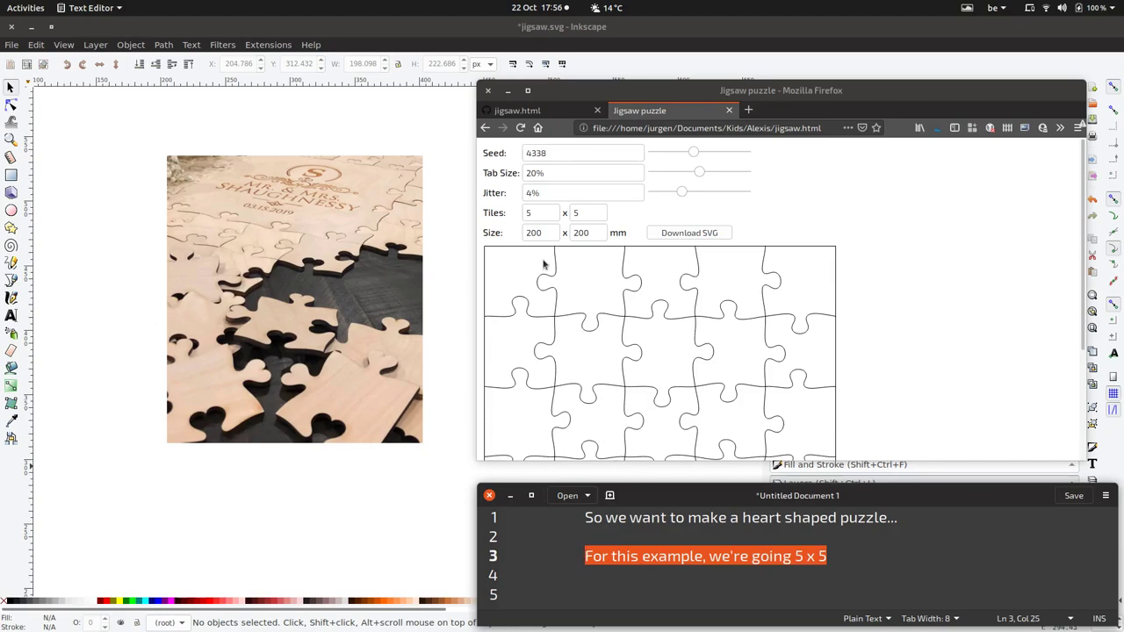
key(BackSpace)
key(BackSpace)
text(Click on)
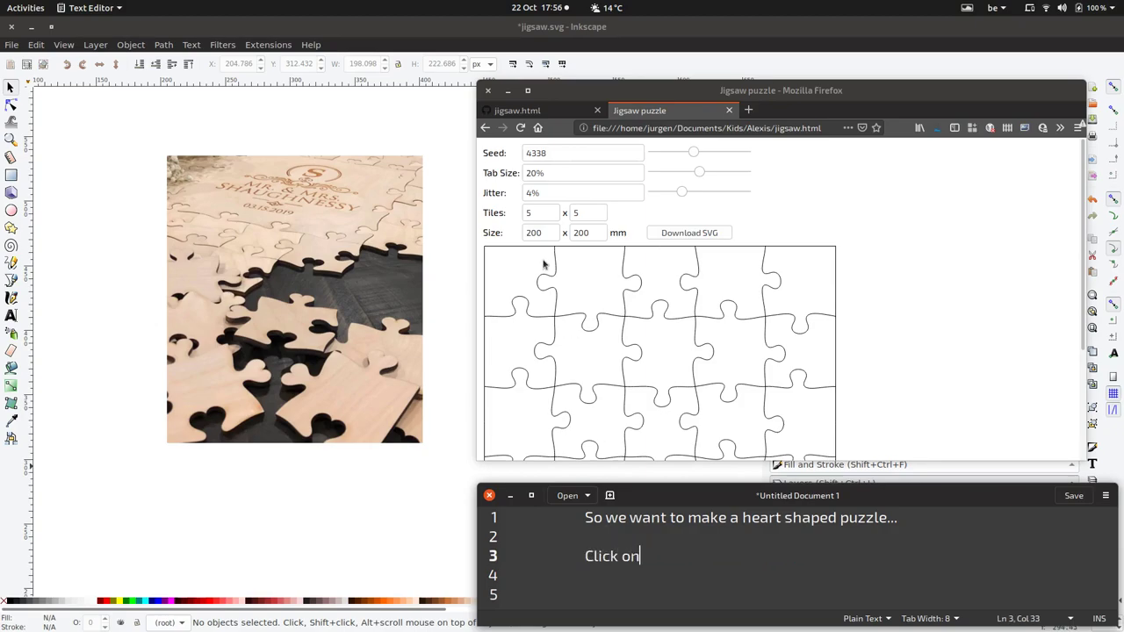
text( the"Downloa)
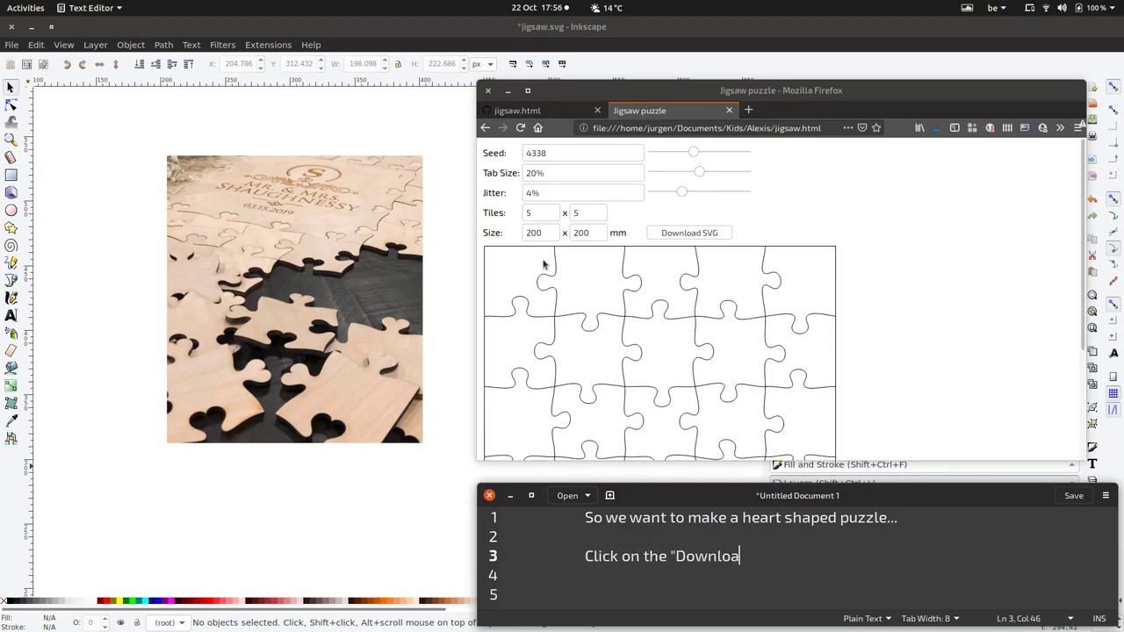
text(d SV3)
text(G" b)
text(utton and op)
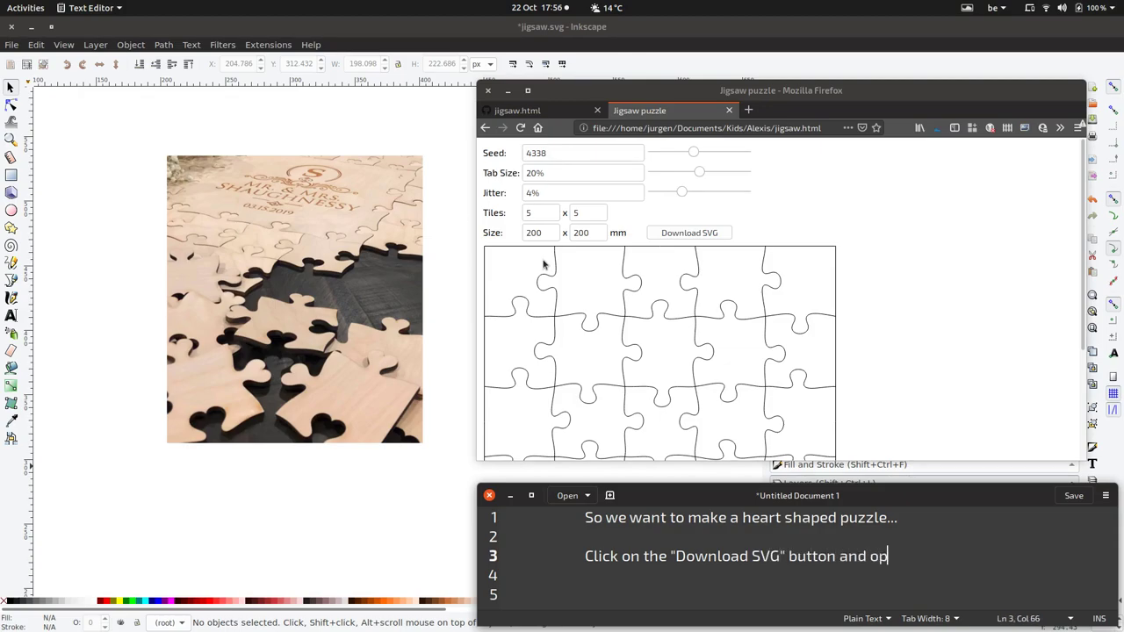
text(en h)
key(BackSpace)
text(the file in )
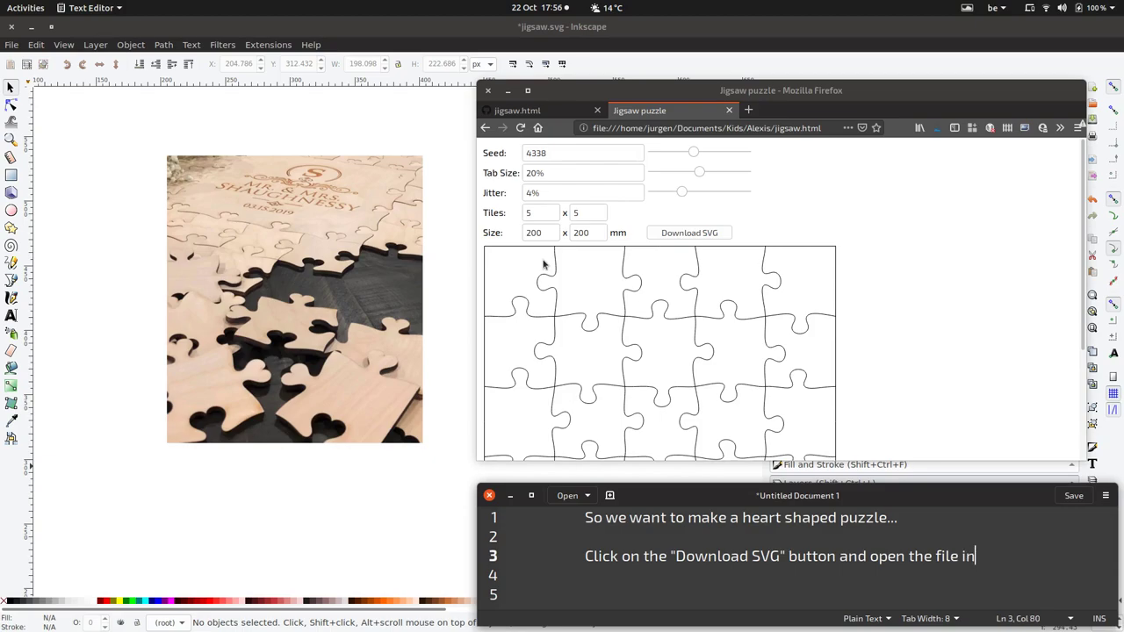
text(Inkscape...)
Rewrite note line 3 as 'First, let's free up some space in the middle, to make extra room' and select the puzzle path
drag(233, 456, 363, 395)
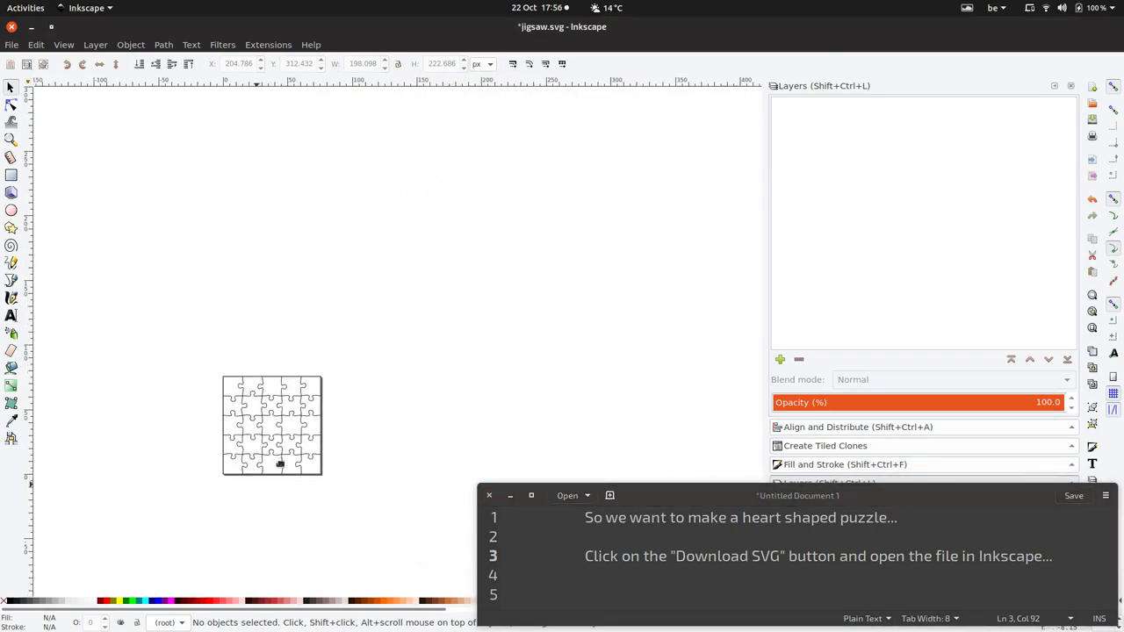
key(plus)
key(plus)
key(plus)
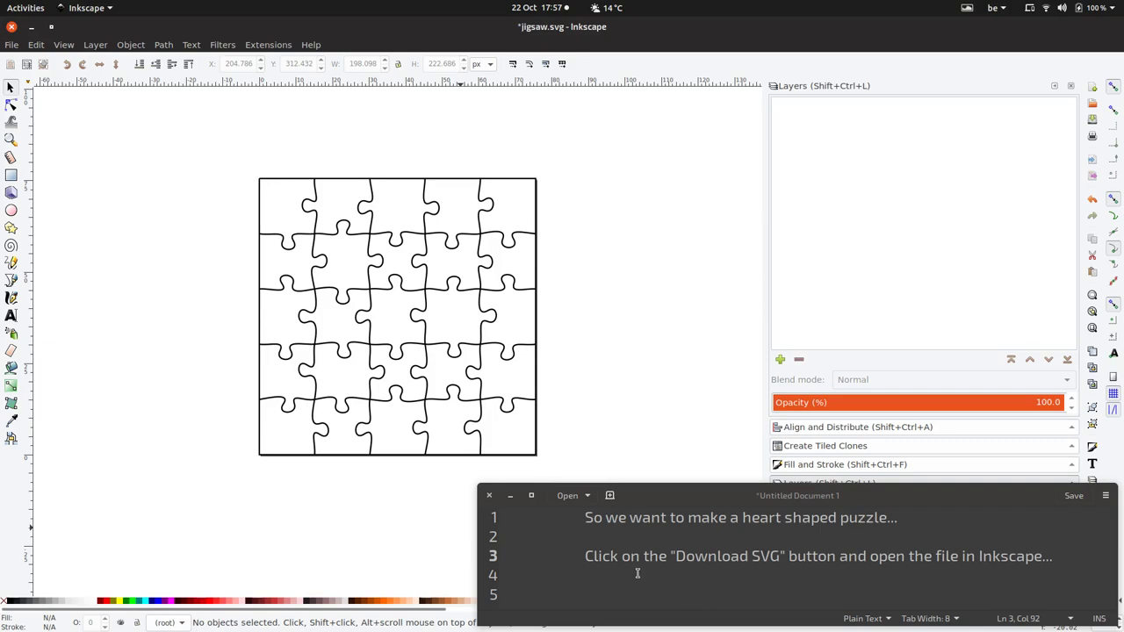
drag(880, 553, 1038, 560)
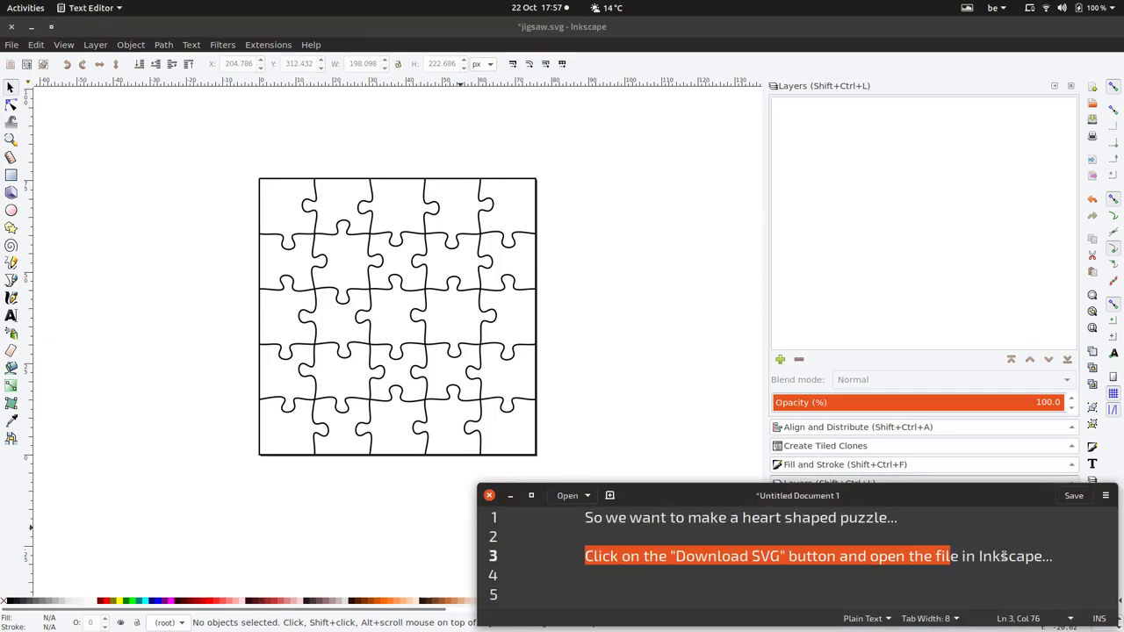
key(BackSpace)
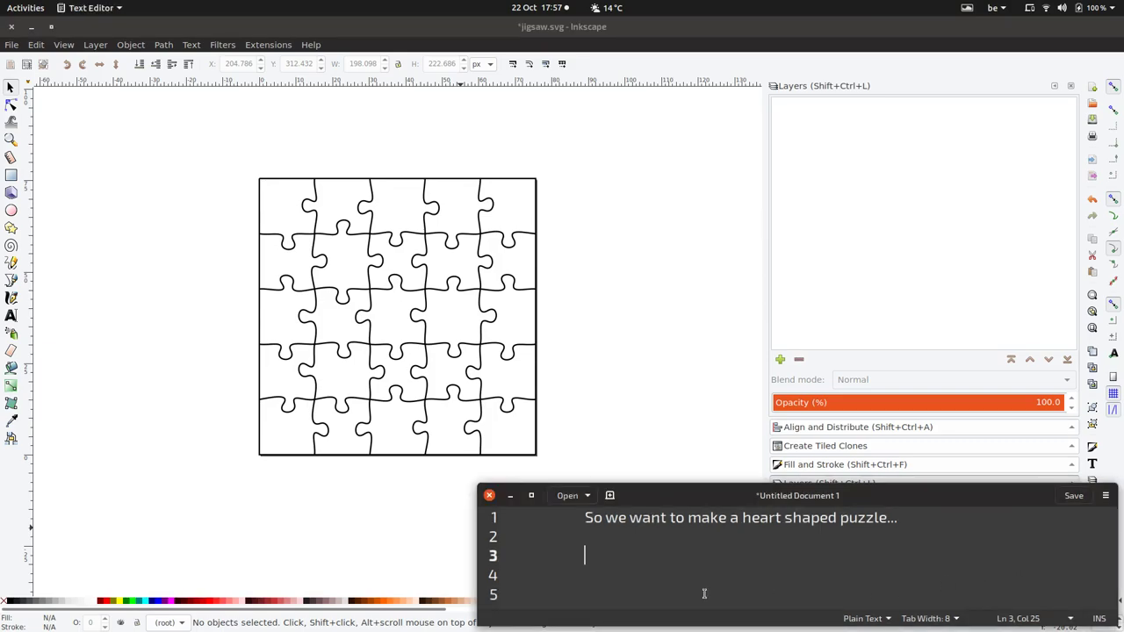
text(First, )
text(let's free u)
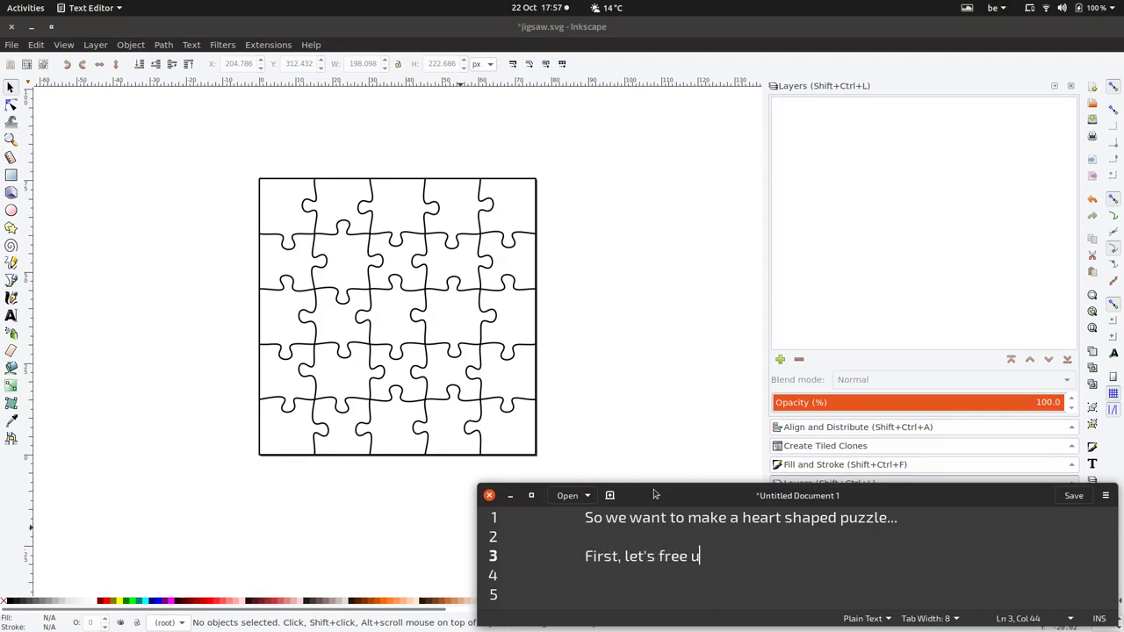
text(p some space)
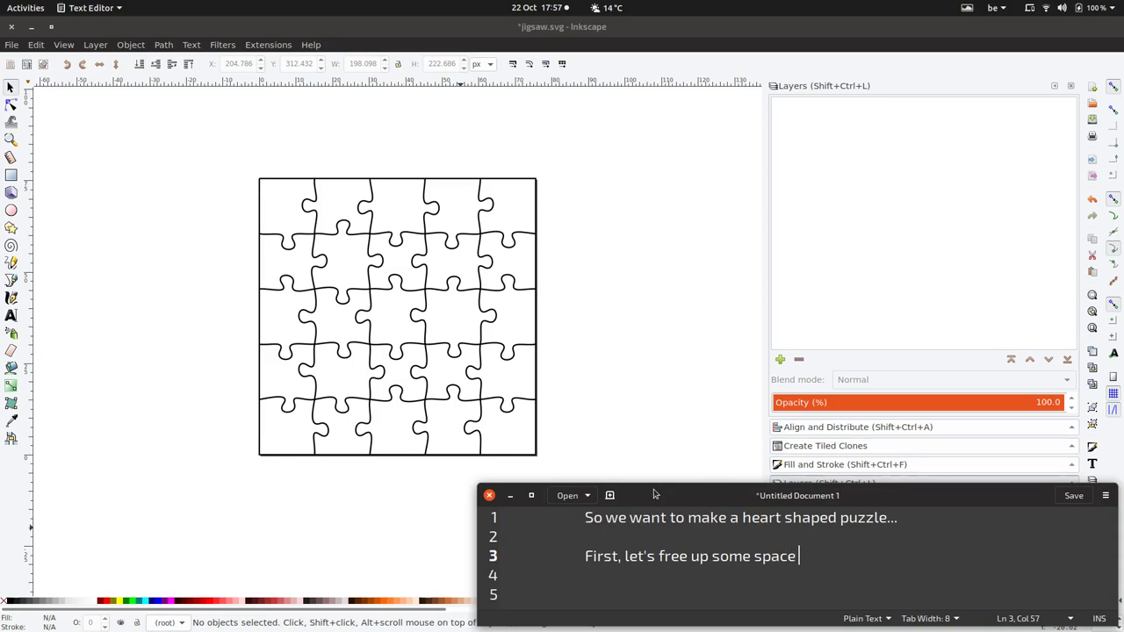
text( in the middle, )
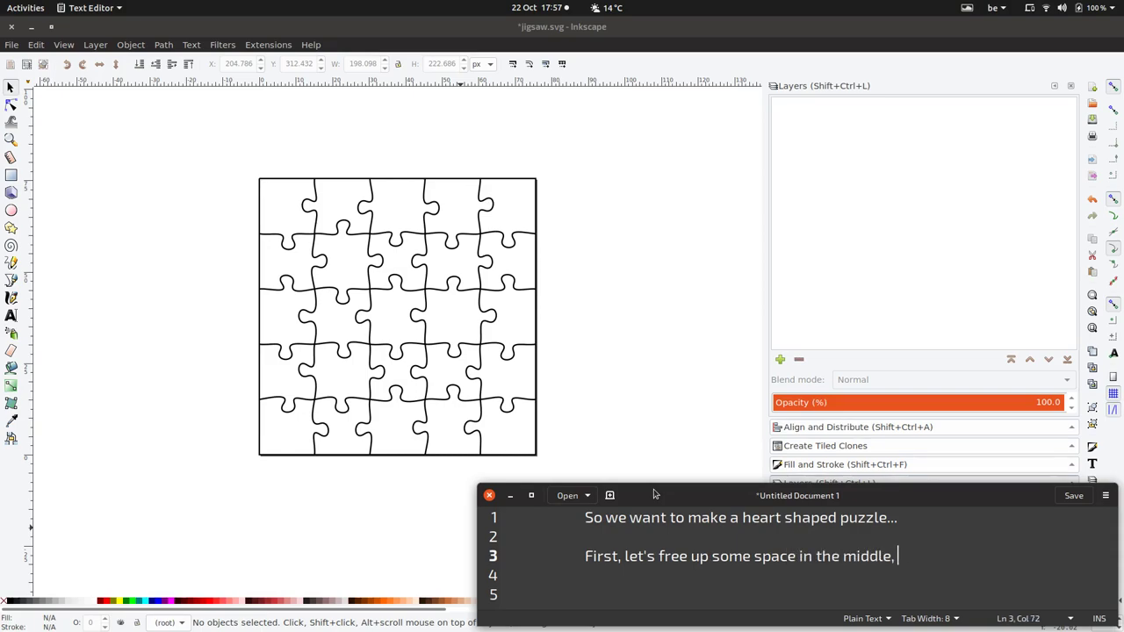
text(to make e)
text(xtra room...)
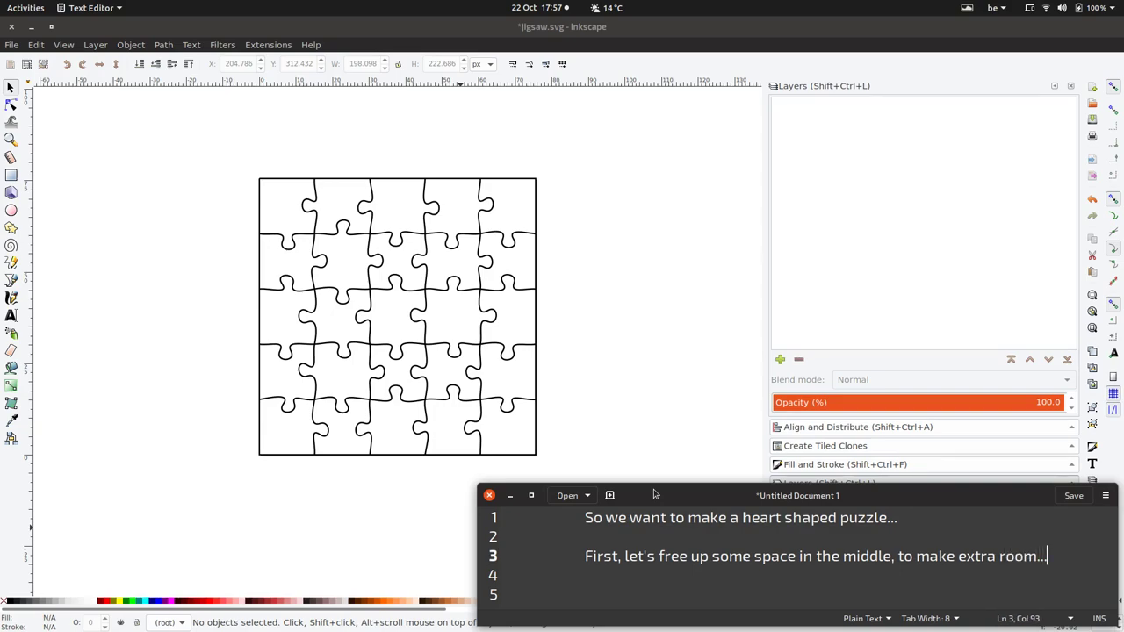
click(307, 271)
click(321, 263)
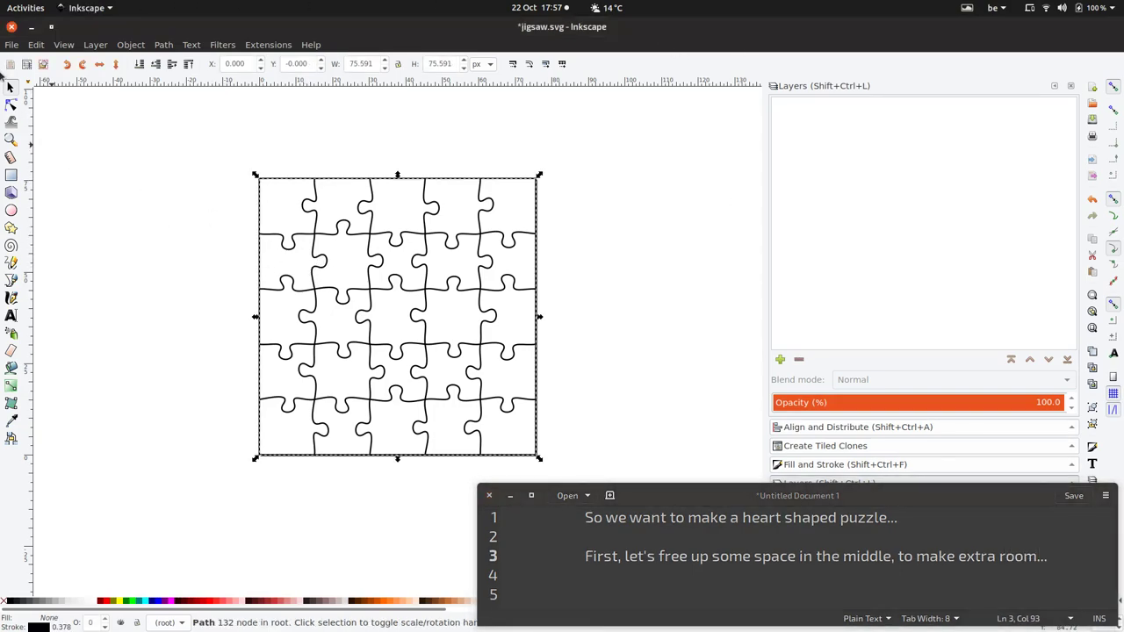
With the Node tool, delete the knob nodes around the puzzle centre to flatten the curves
click(10, 104)
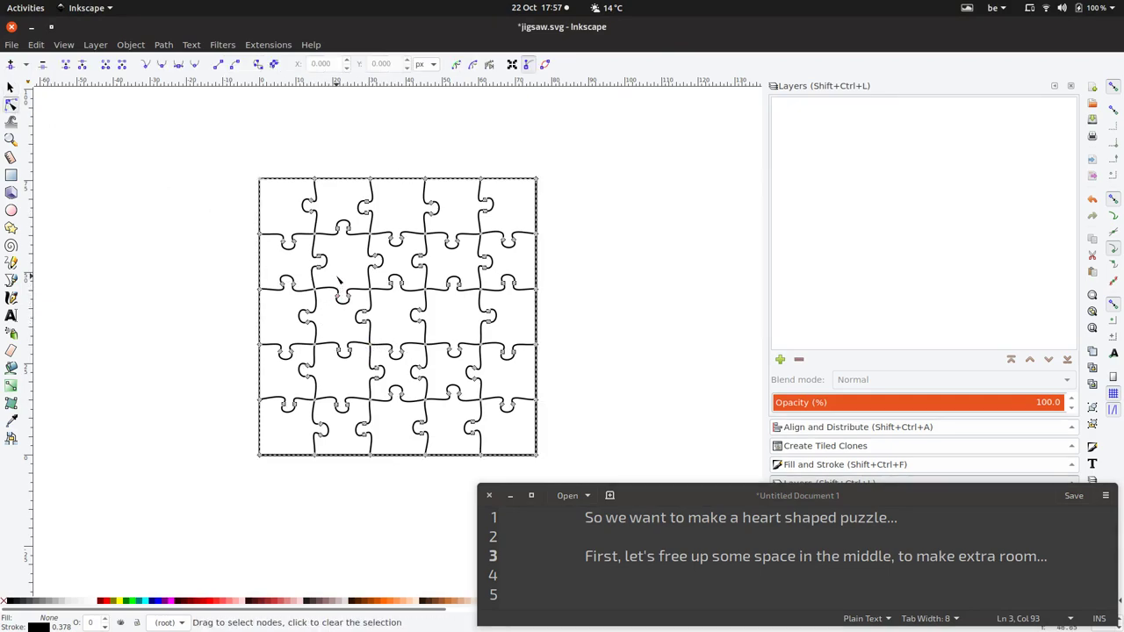
drag(330, 286, 450, 390)
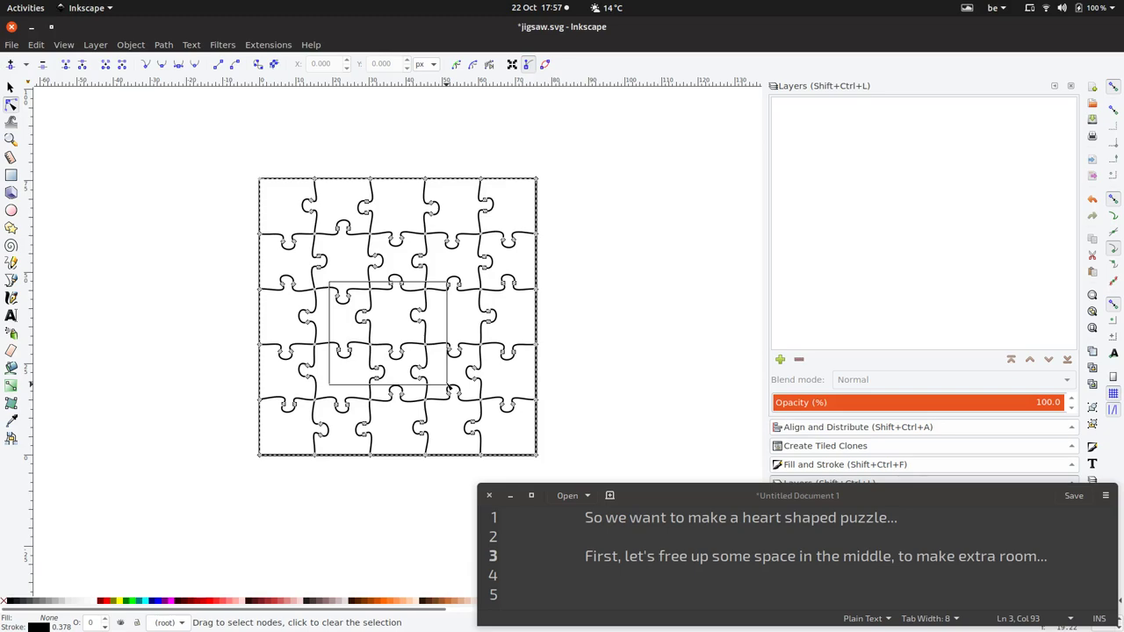
key(Delete)
mouse_move(436, 263)
mouse_down()
mouse_move(466, 312)
mouse_move(465, 361)
mouse_up()
key(Delete)
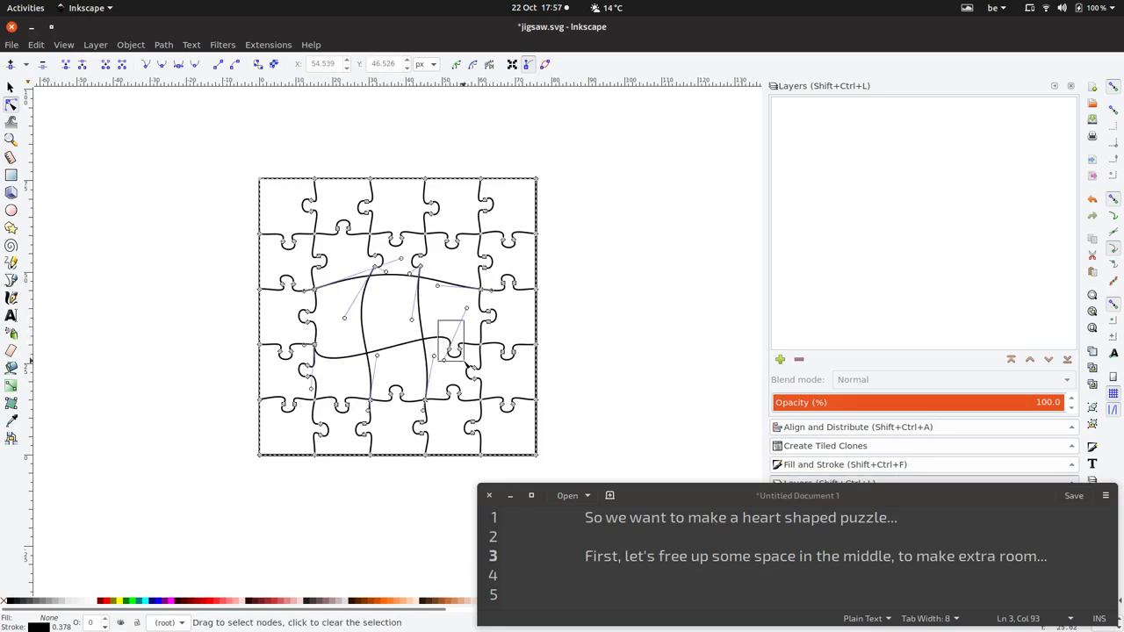
key(Delete)
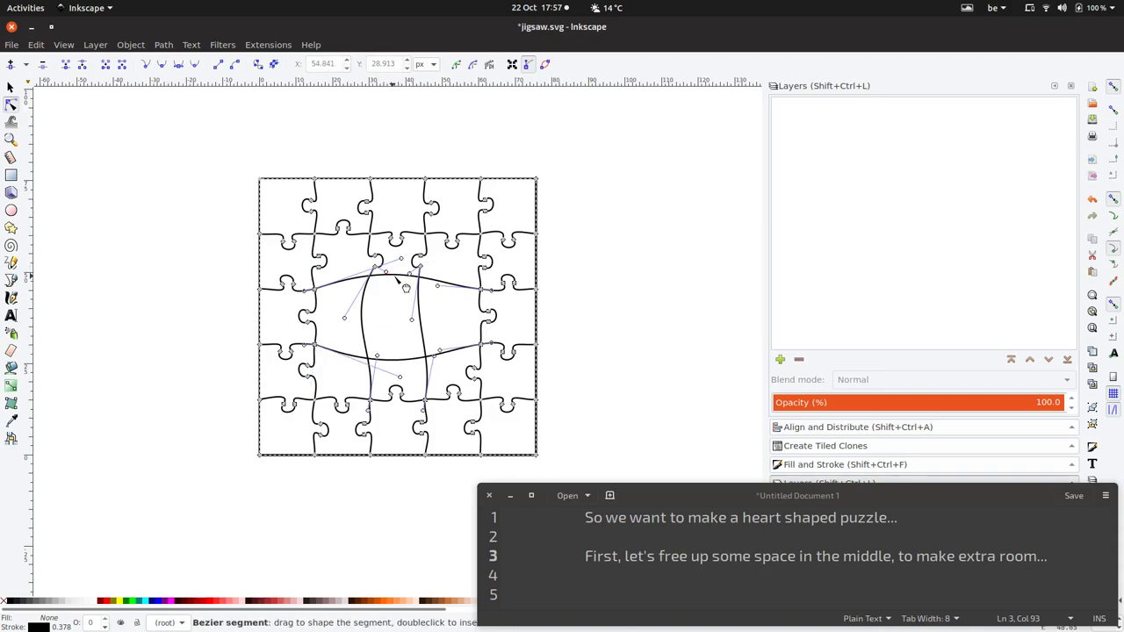
Add midpoint nodes to the centre top and bottom curves, break the bottom one and delete its middle segment
click(395, 278)
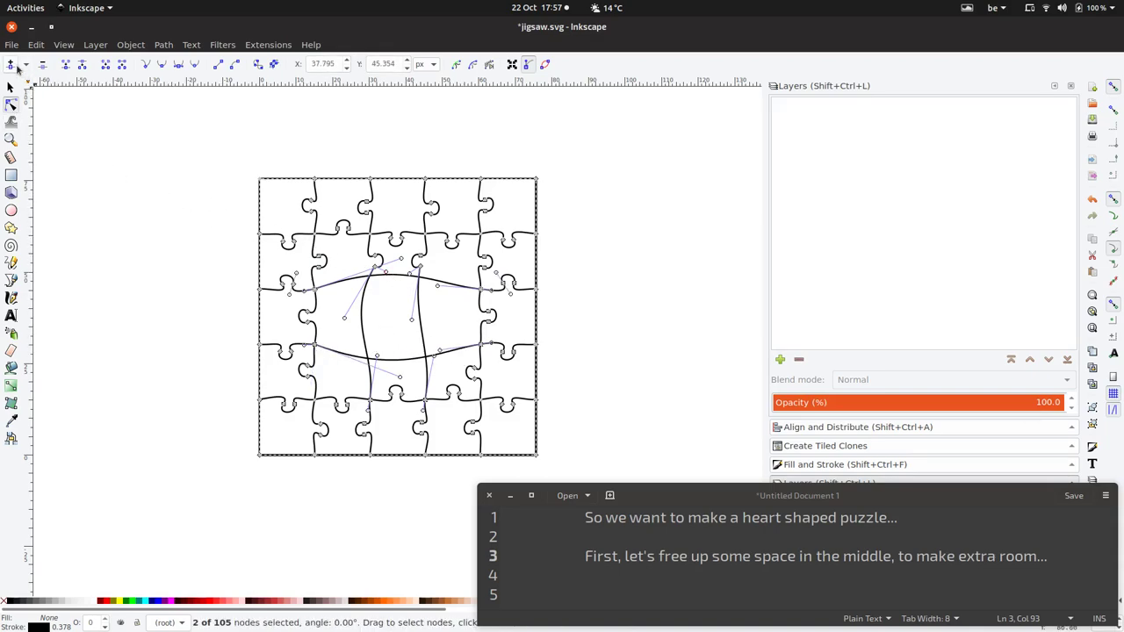
click(11, 67)
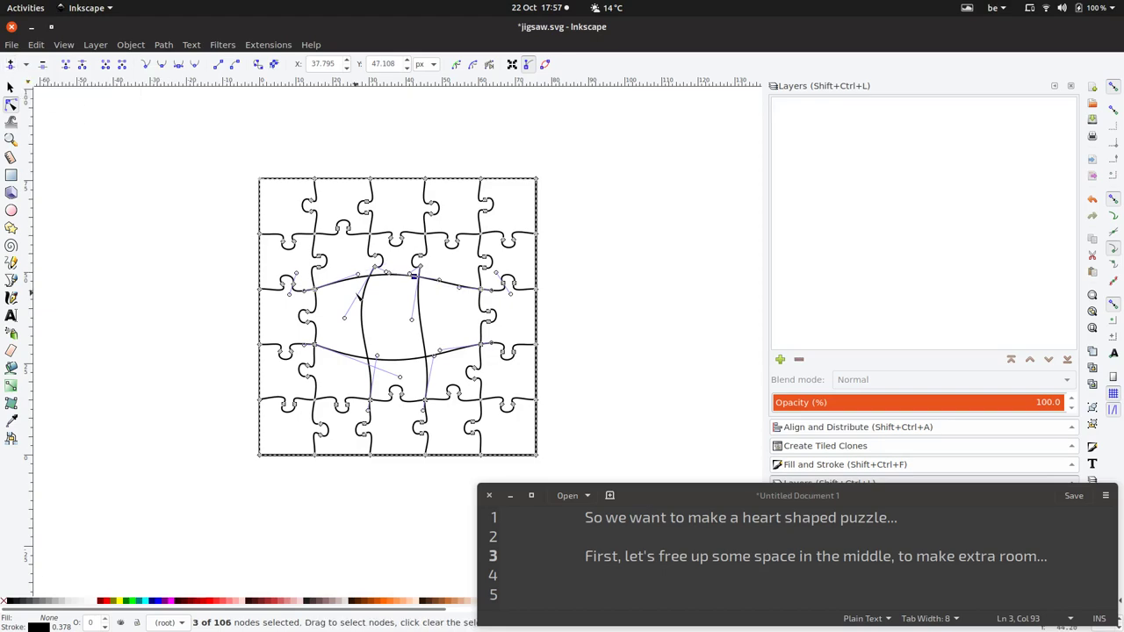
click(405, 362)
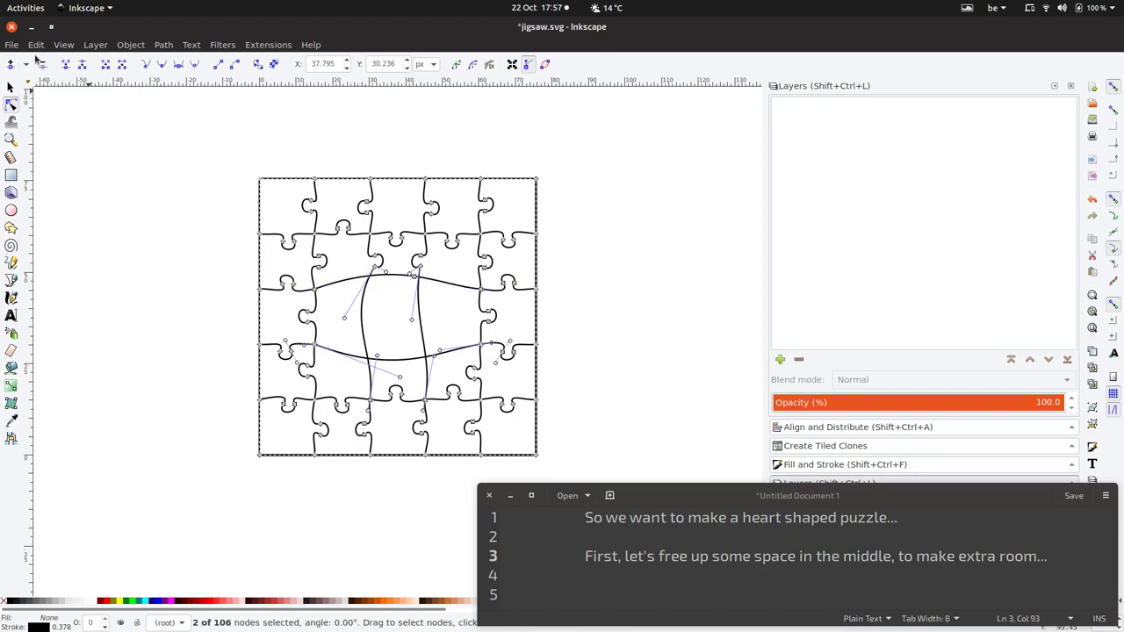
click(10, 66)
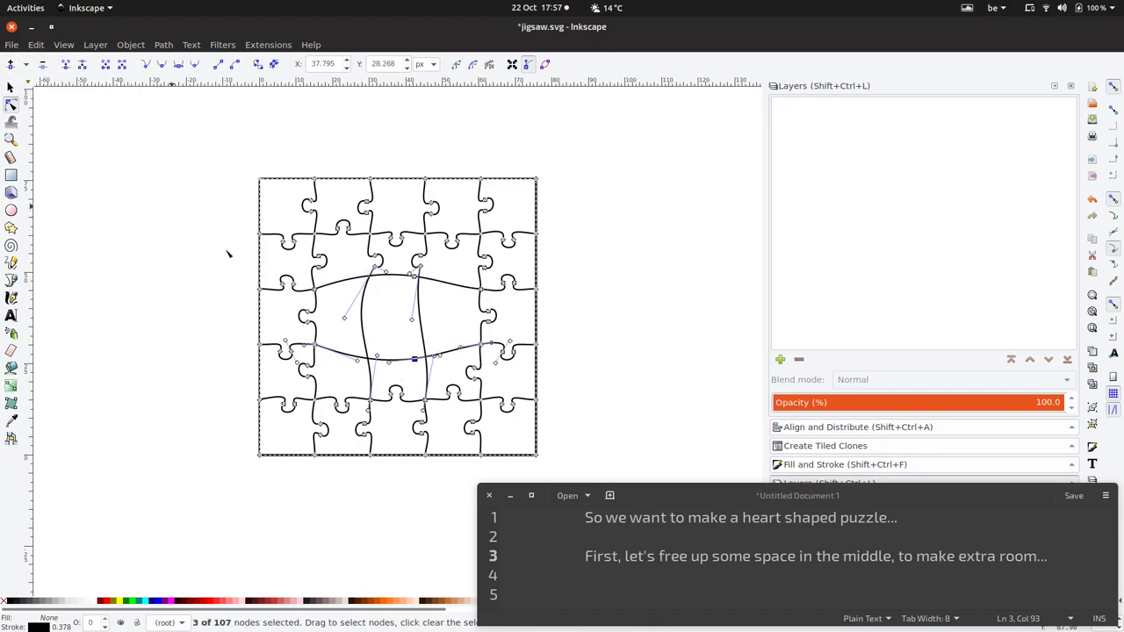
click(413, 359)
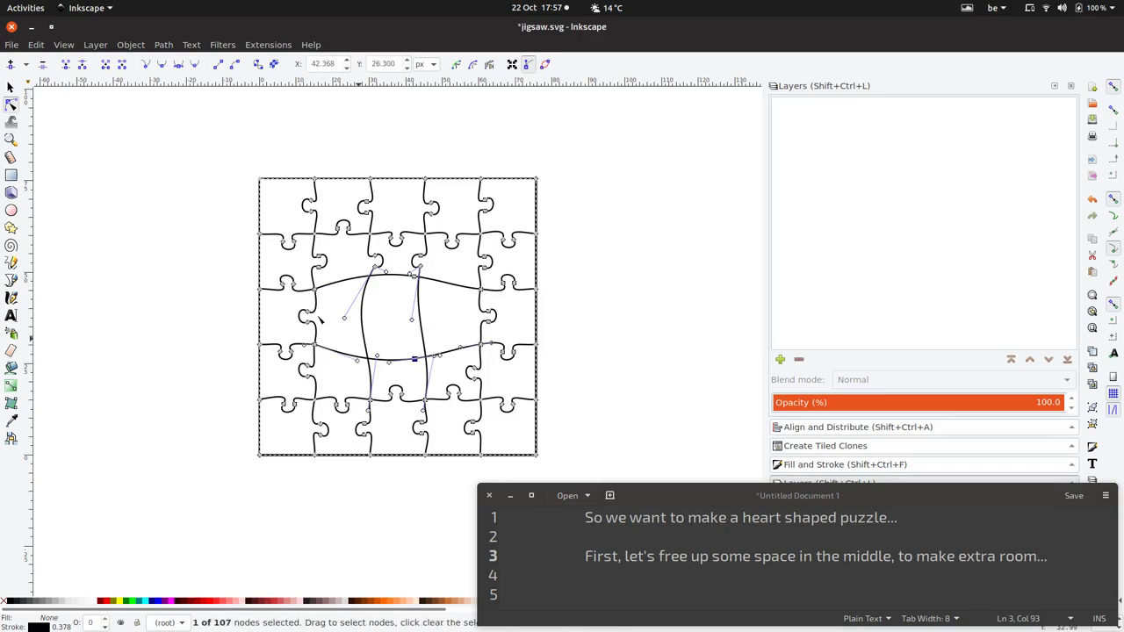
click(82, 69)
drag(414, 360, 433, 334)
key(ctrl+z)
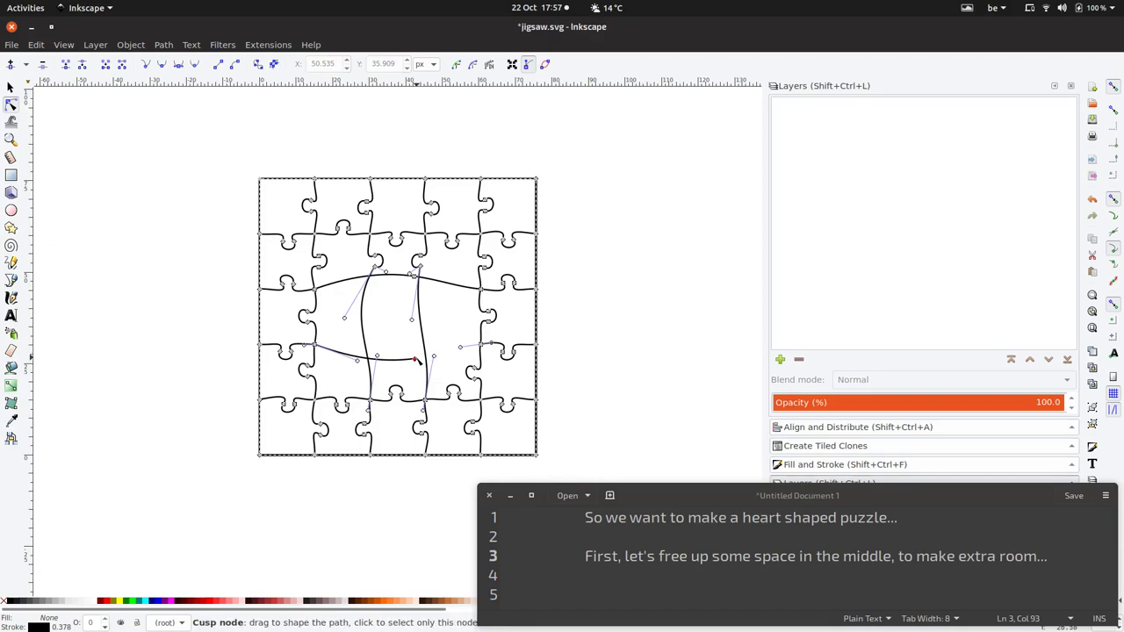
key(Delete)
click(413, 277)
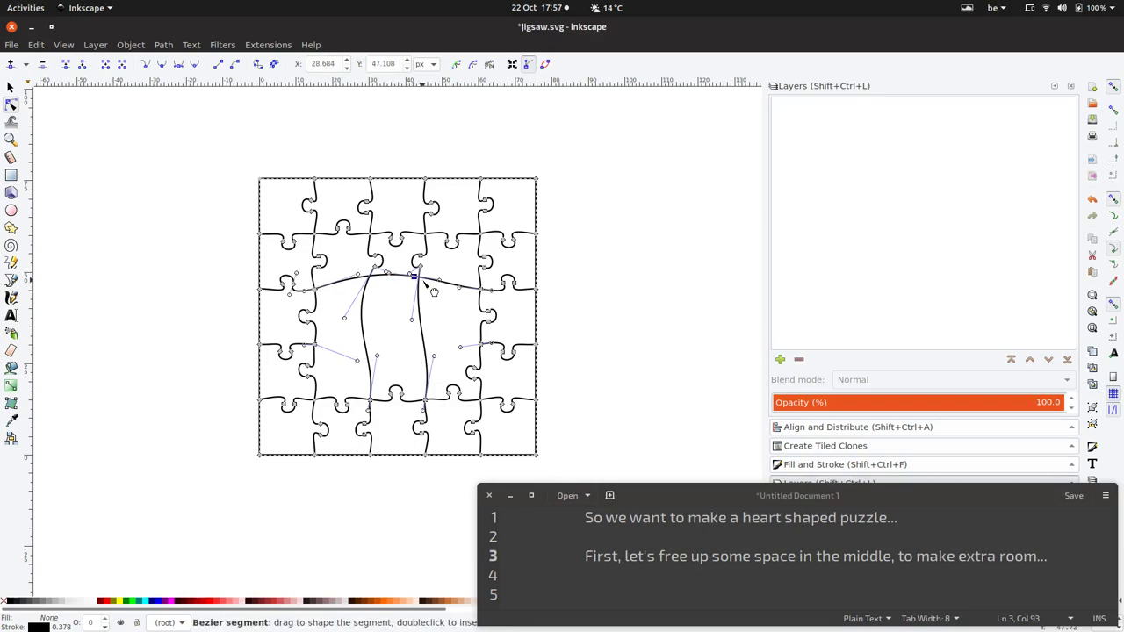
Break the path at the selected node and add midpoint nodes to both middle vertical curves
click(81, 65)
mouse_move(414, 276)
mouse_down()
mouse_move(458, 287)
mouse_move(382, 274)
mouse_move(433, 296)
mouse_up()
key(Up)
key(Up)
key(Up)
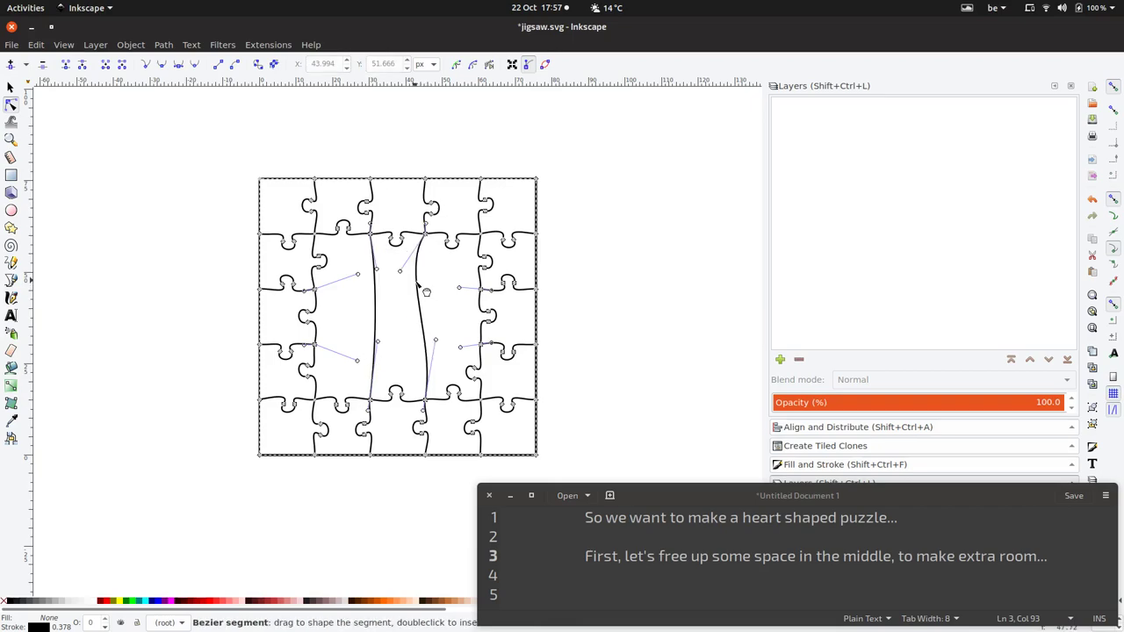
click(416, 290)
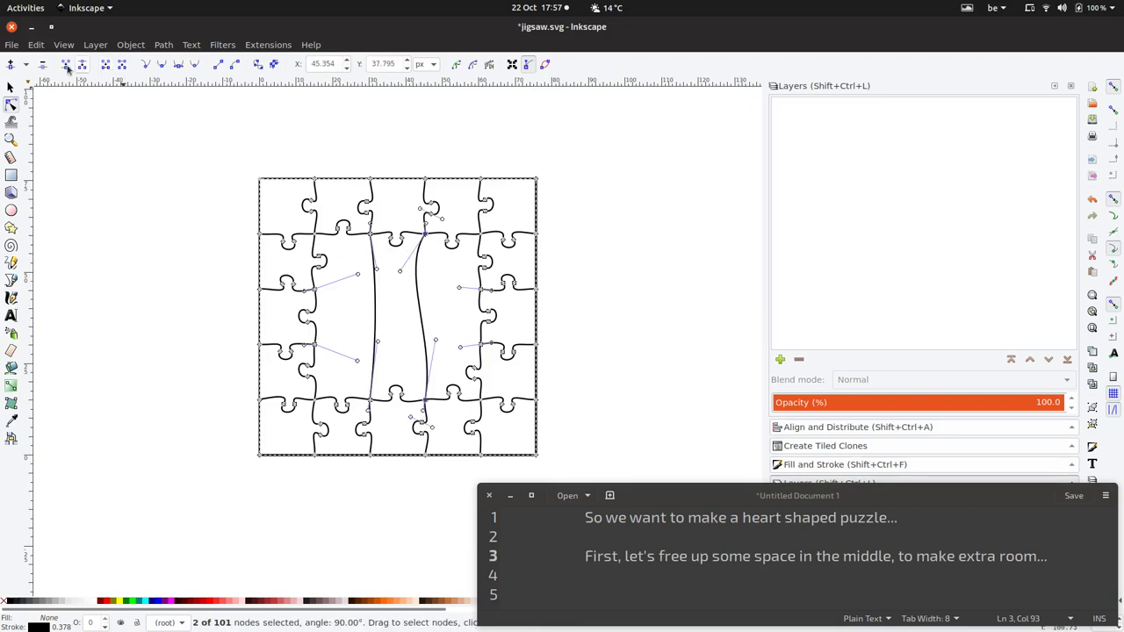
click(10, 64)
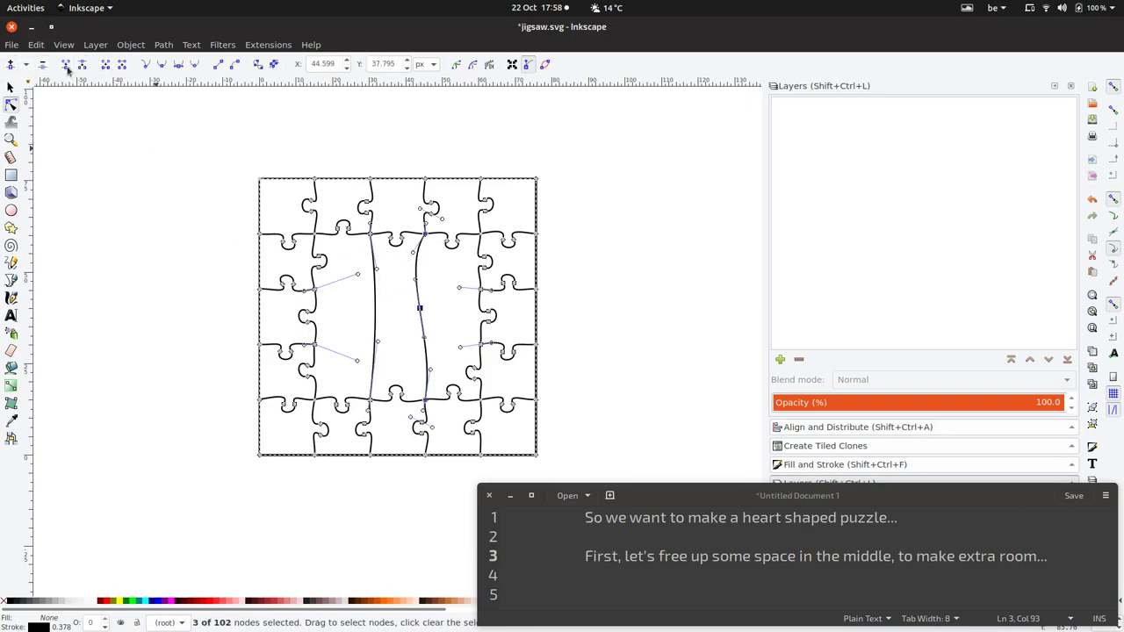
click(378, 320)
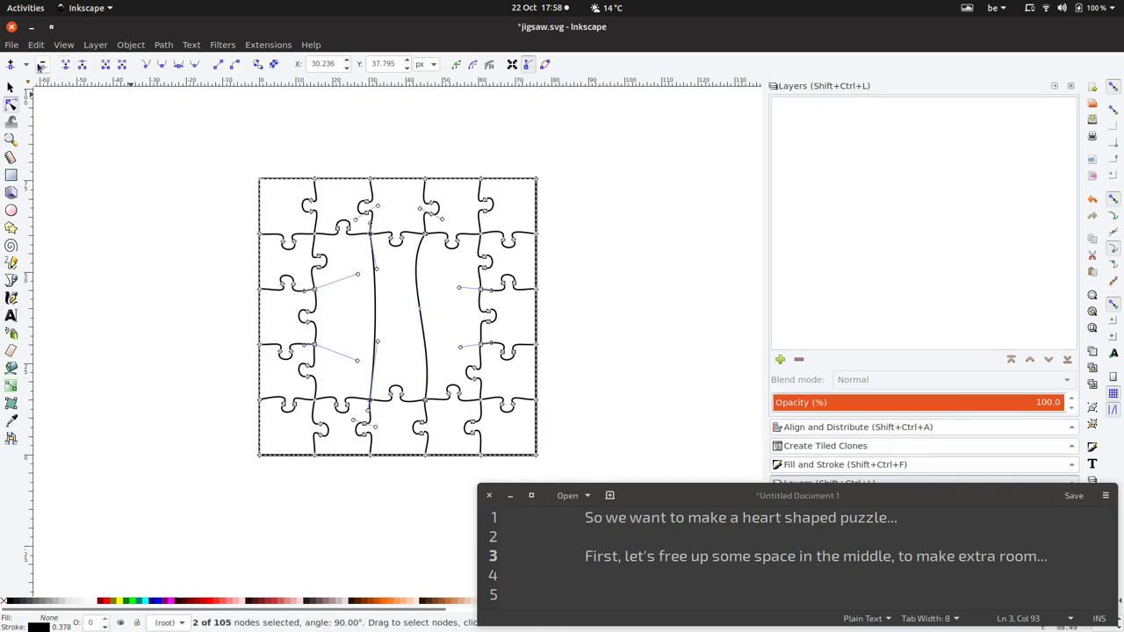
click(10, 64)
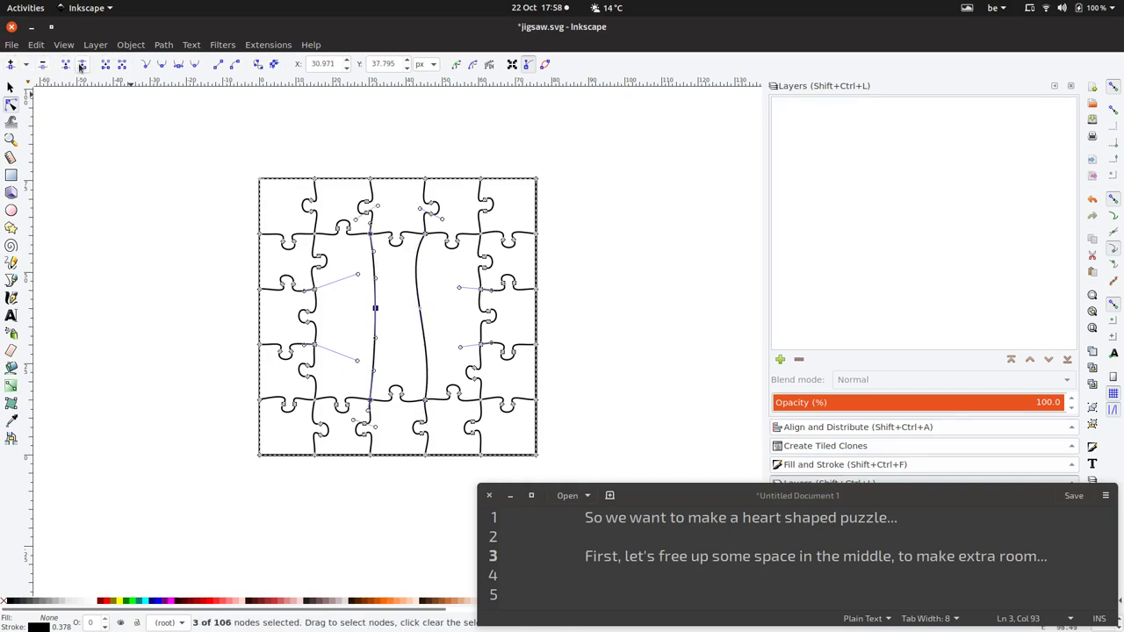
ctrl+alt+click(372, 321)
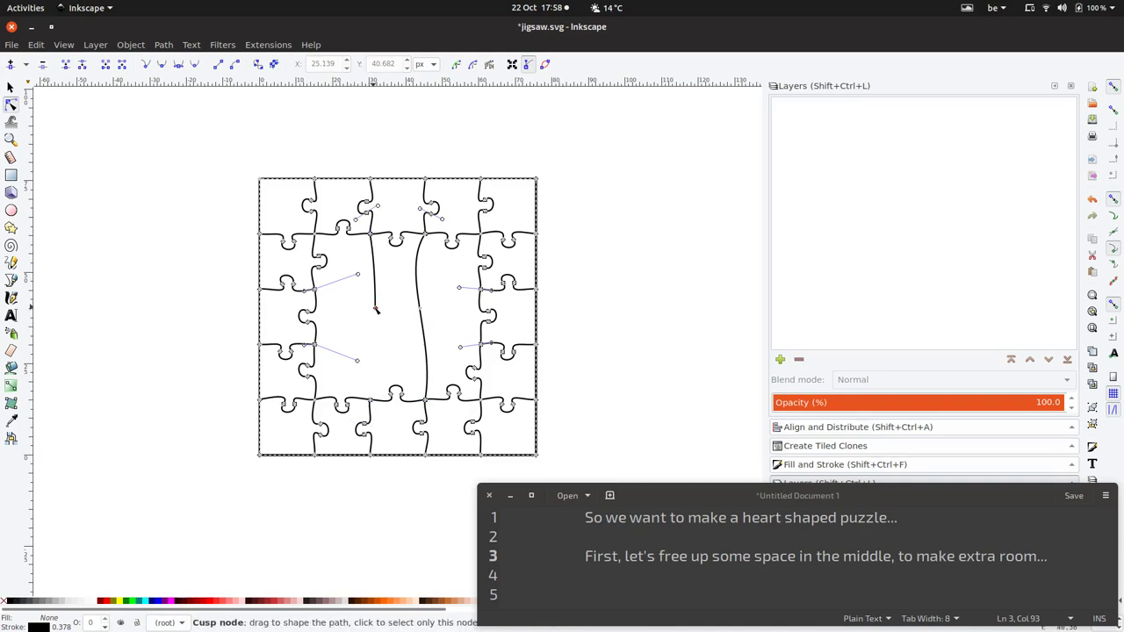
Move the right vertical curve's node up and left, undoing a trial move of the left one
click(375, 309)
click(420, 309)
drag(421, 311, 405, 287)
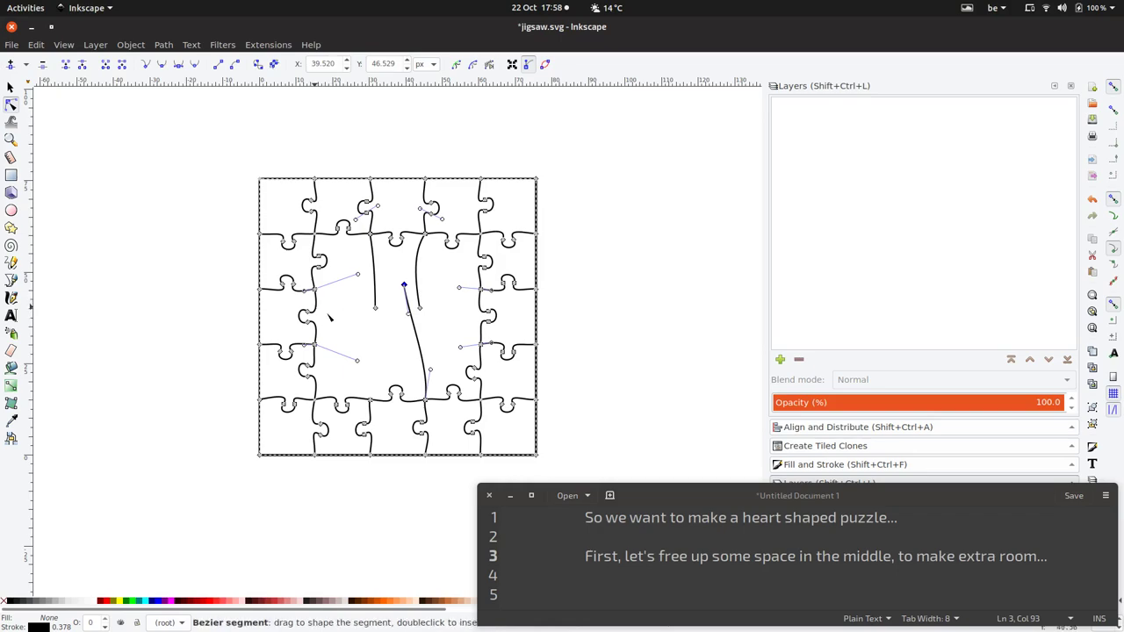
click(376, 309)
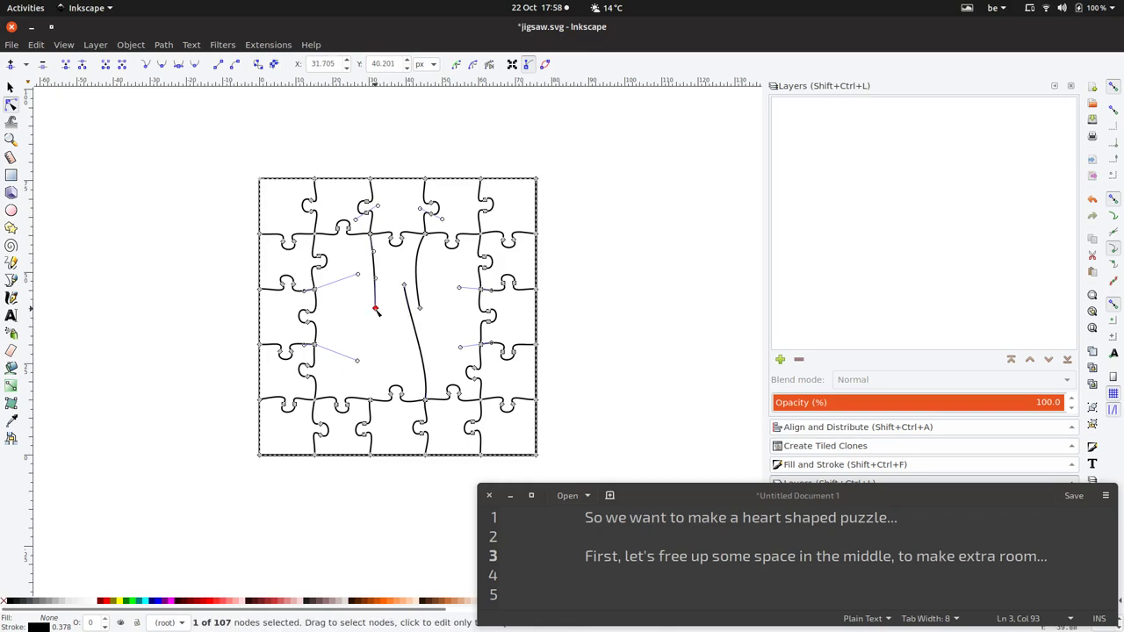
drag(375, 308, 359, 314)
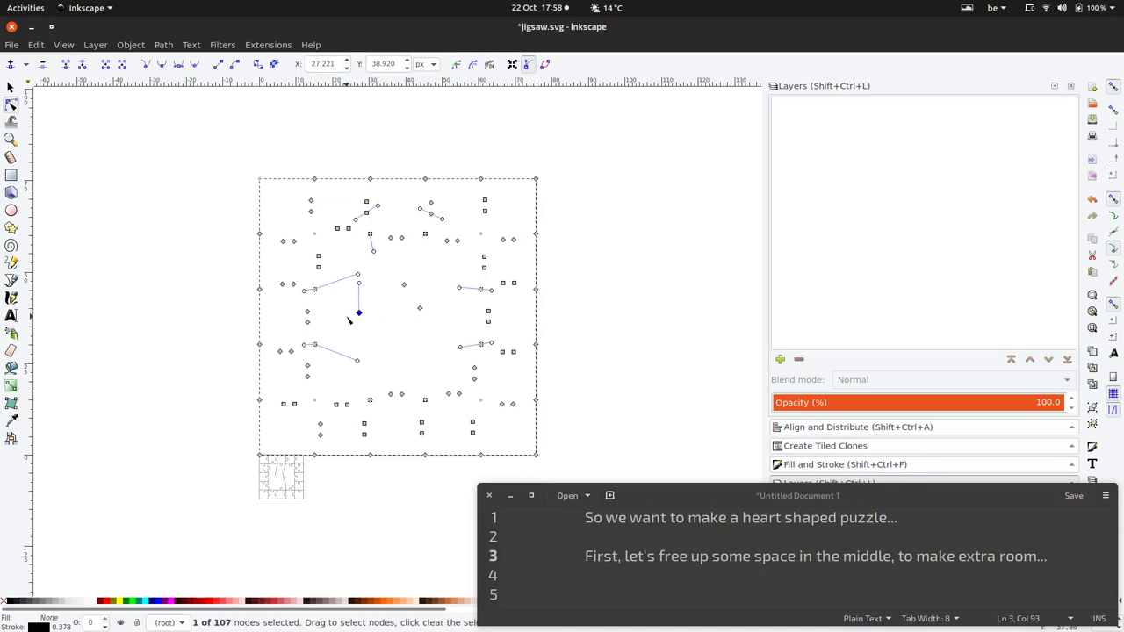
key(ctrl+z)
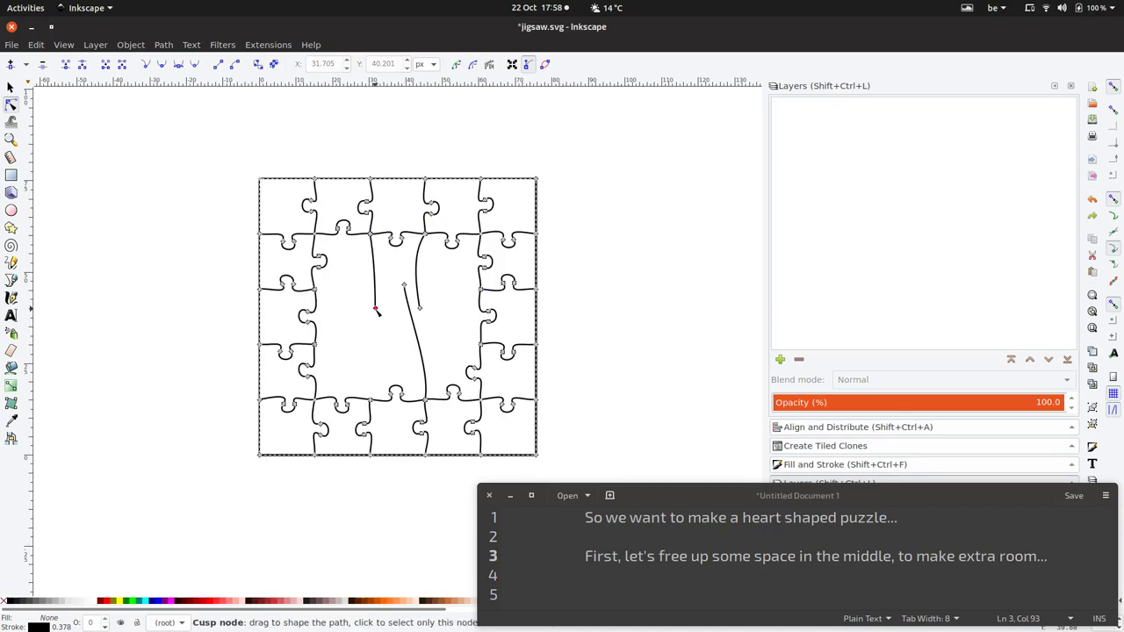
Delete the left middle, lower middle and last remaining centre curves, leaving an open square
click(375, 308)
key(Delete)
click(405, 292)
key(Delete)
click(423, 312)
key(Delete)
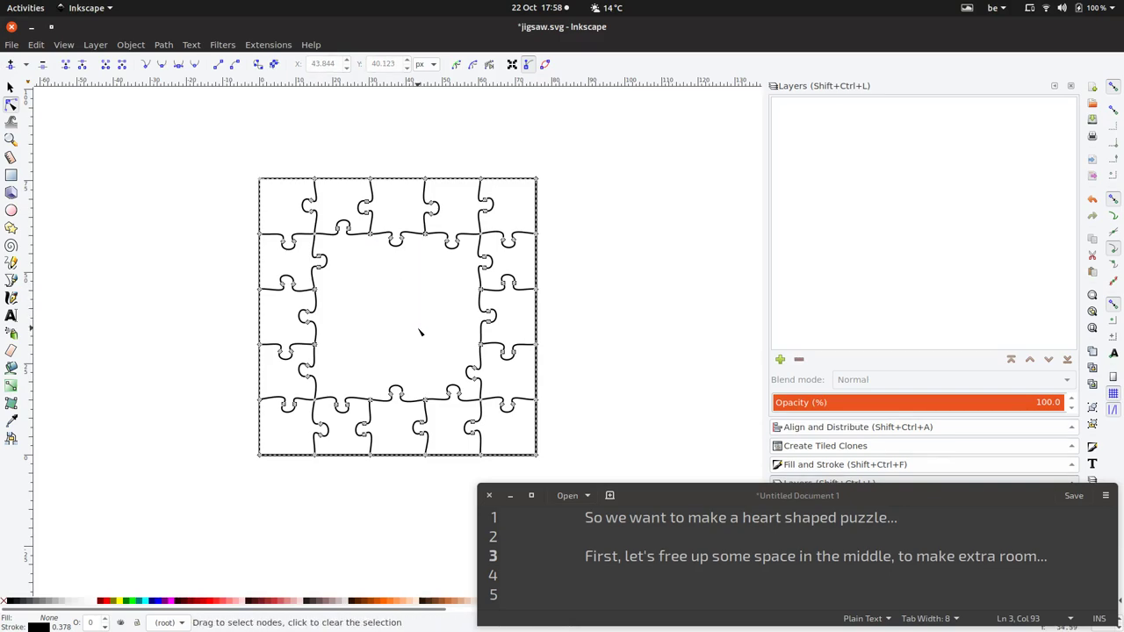
key(Escape)
key(Escape)
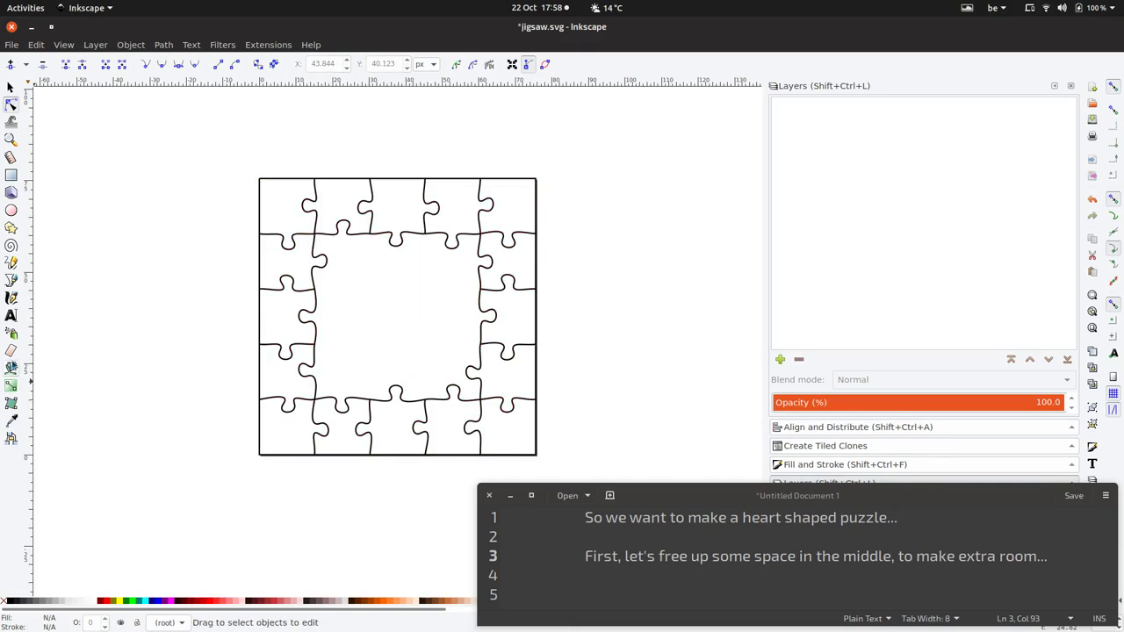
Type 'Happy Wedding...' at the puzzle centre, split it onto two lines and centre-align it
click(10, 315)
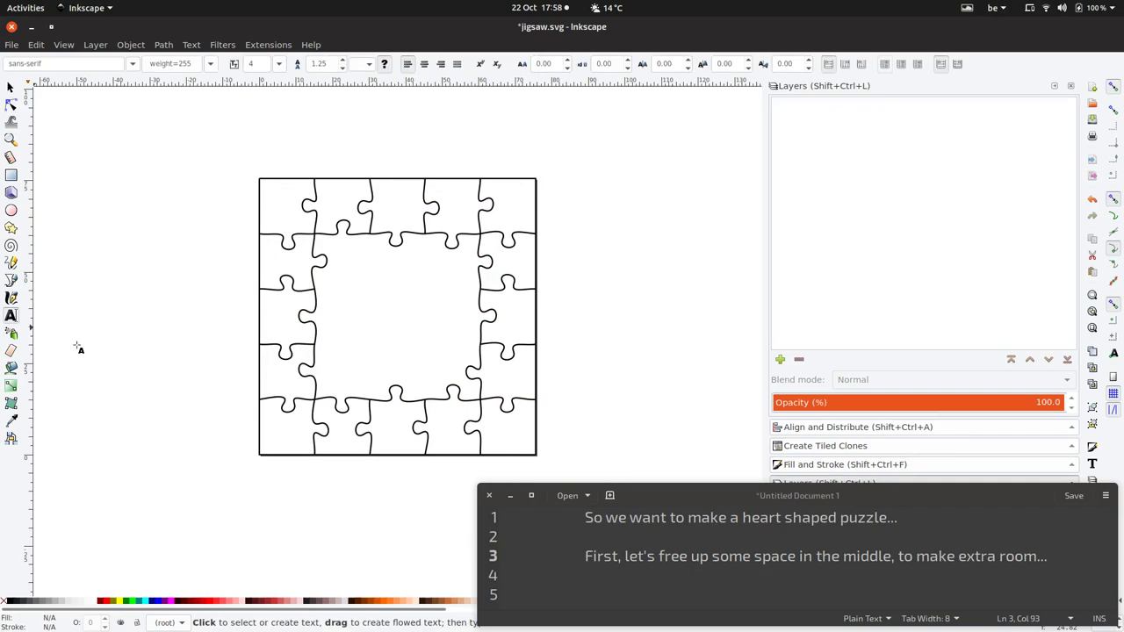
click(393, 293)
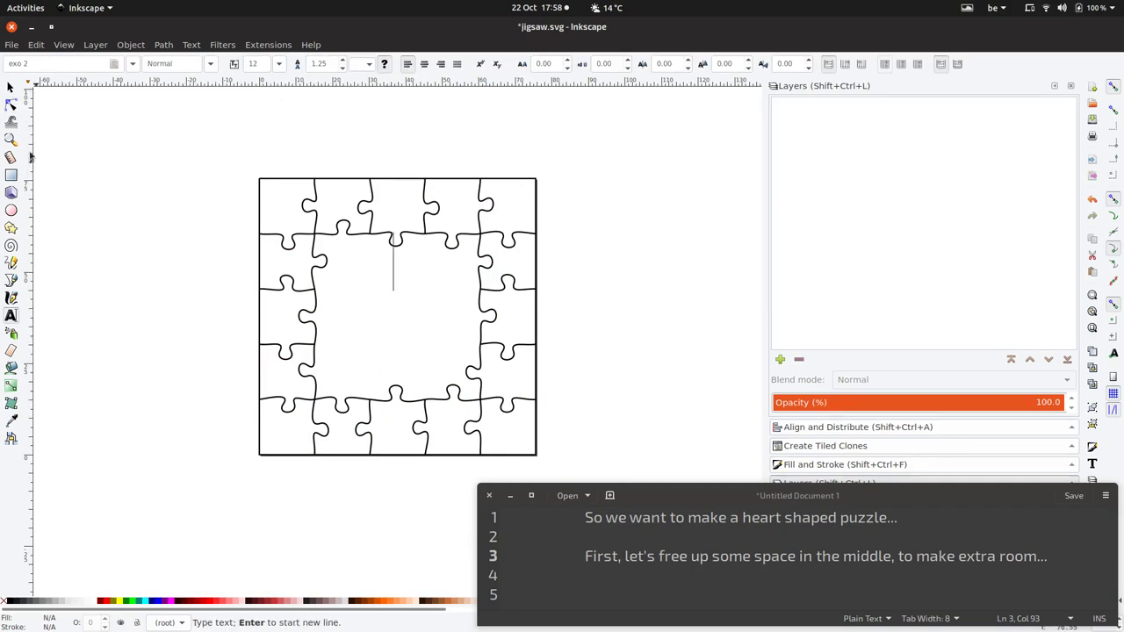
text(Ha)
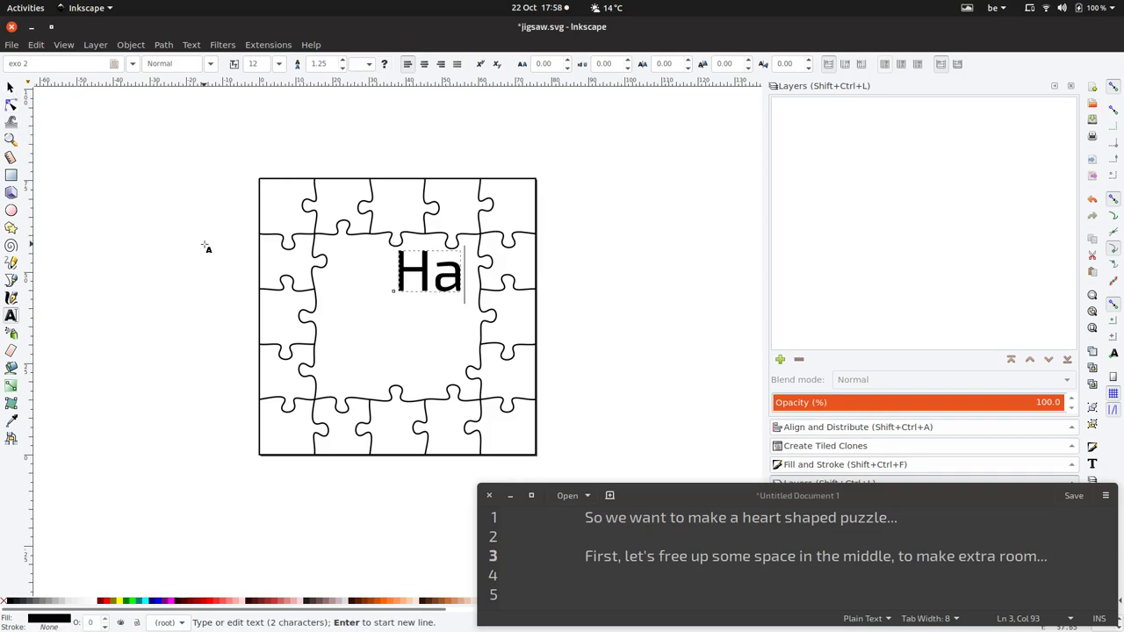
text(ppy Wedding)
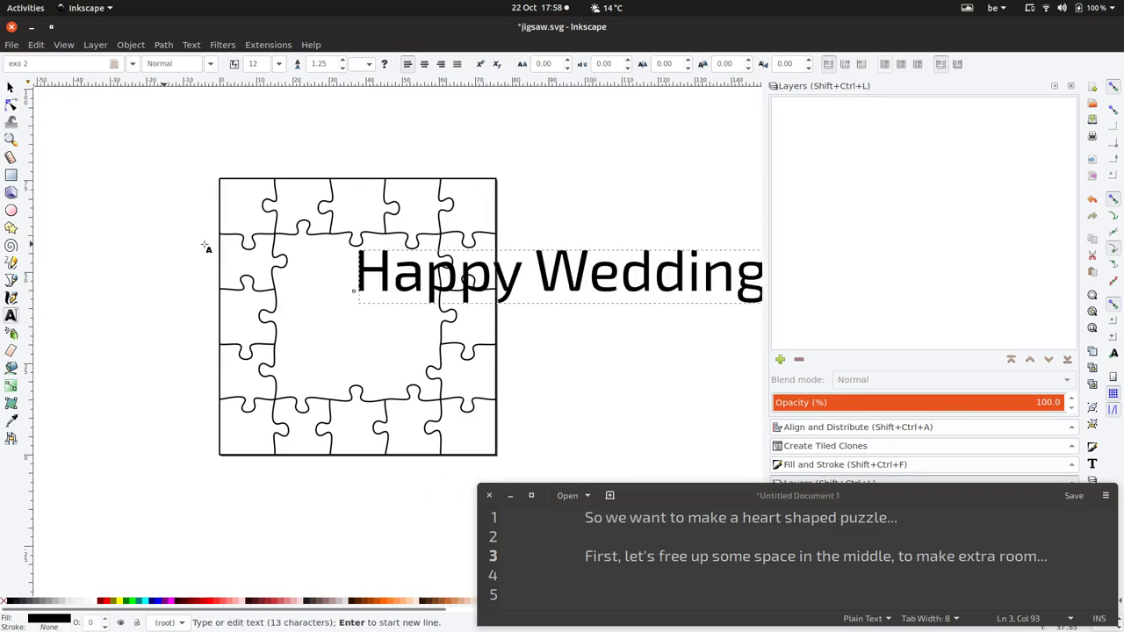
text(...)
key(ctrl+Right)
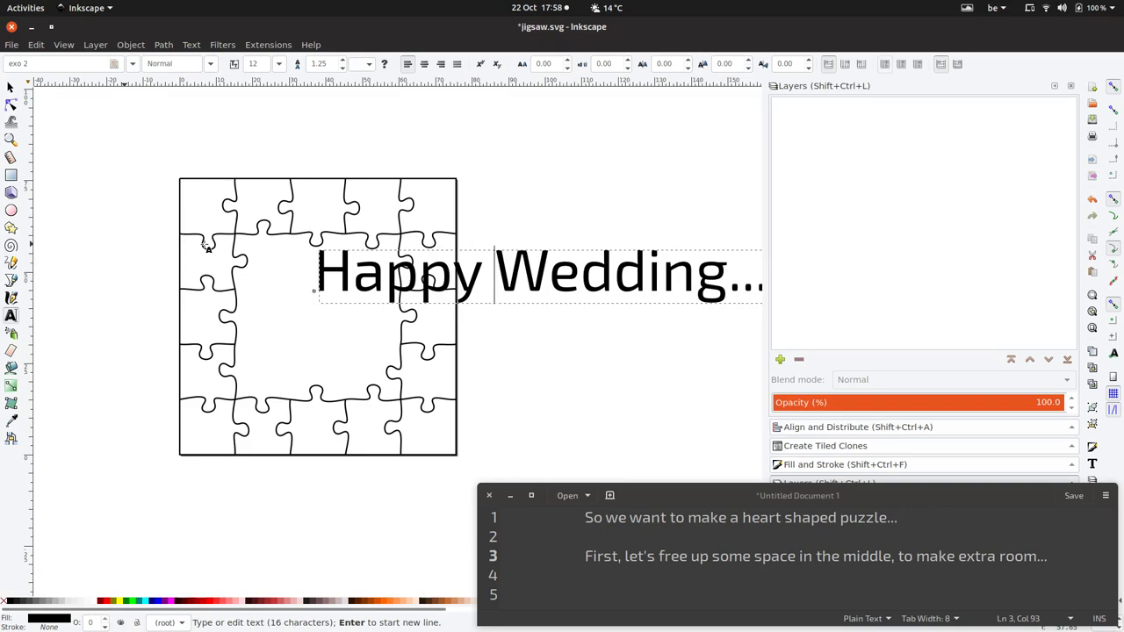
key(BackSpace)
key(Return)
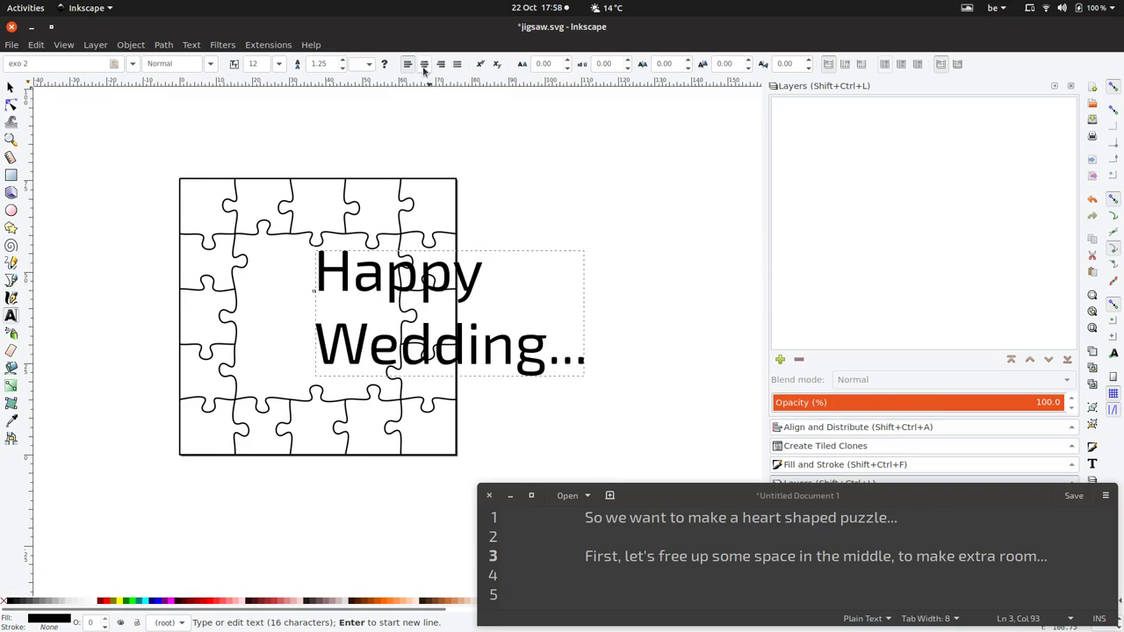
click(424, 65)
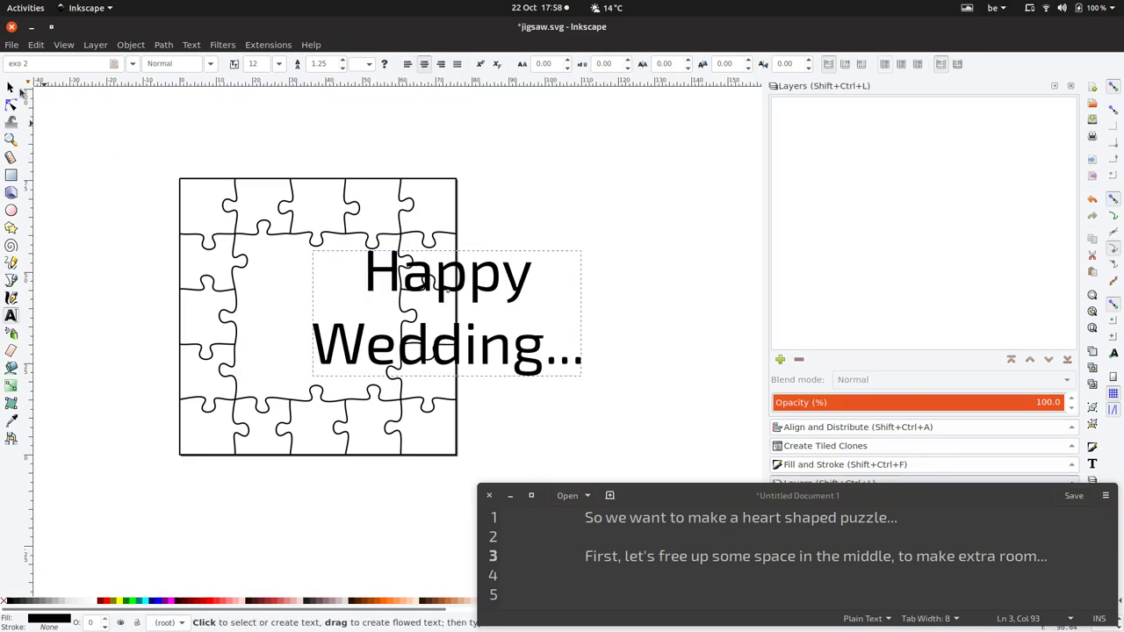
click(11, 88)
Scale the puzzle to 146.697 px square and position it so the text sits in its centre
click(189, 227)
click(189, 224)
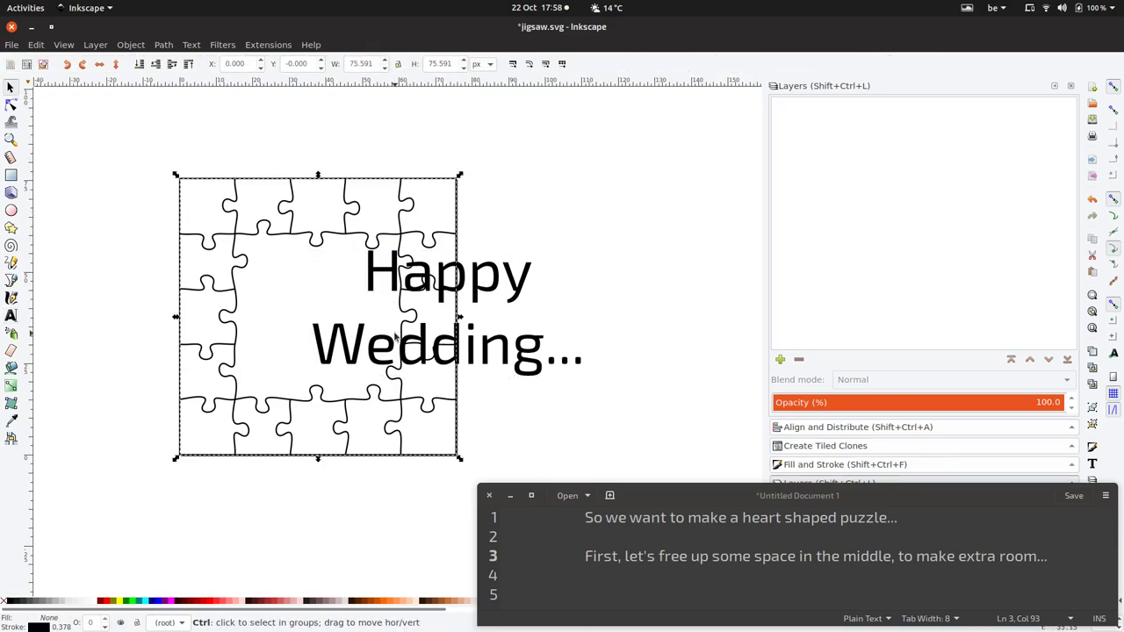
key(minus)
key(minus)
drag(430, 400, 559, 527)
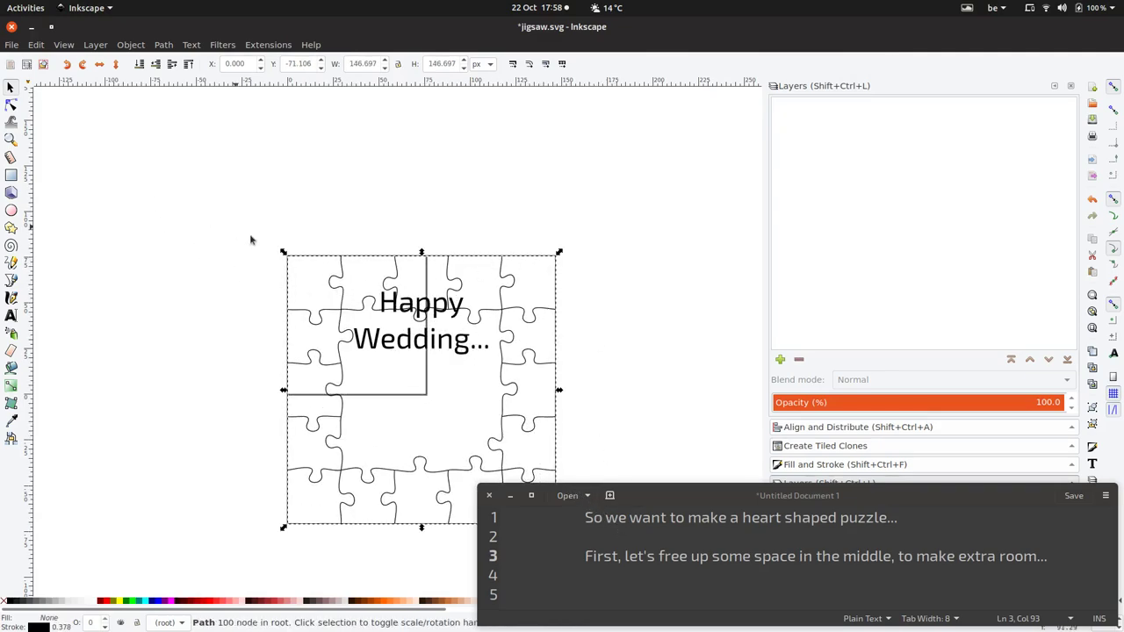
drag(333, 318, 317, 243)
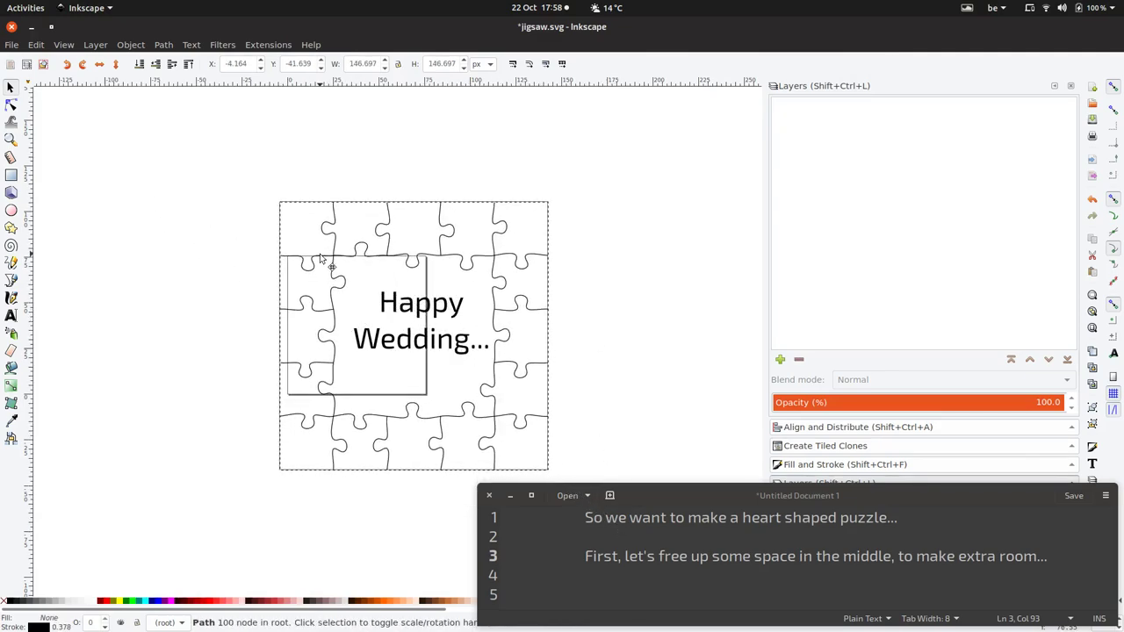
click(201, 280)
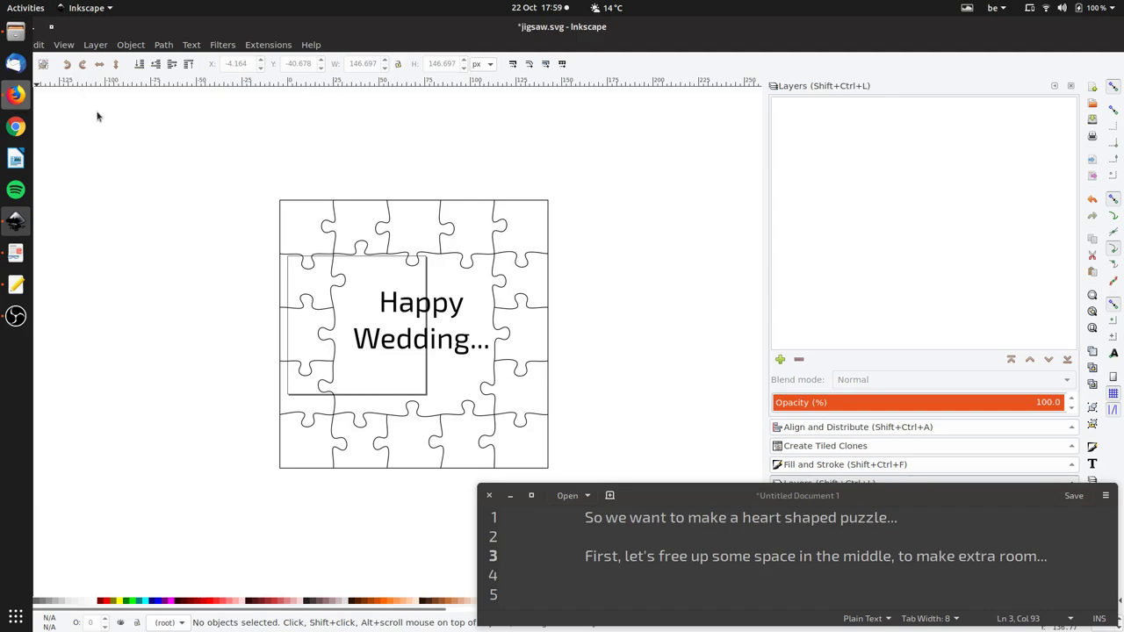
Turn off Show page border in Document Properties
click(11, 44)
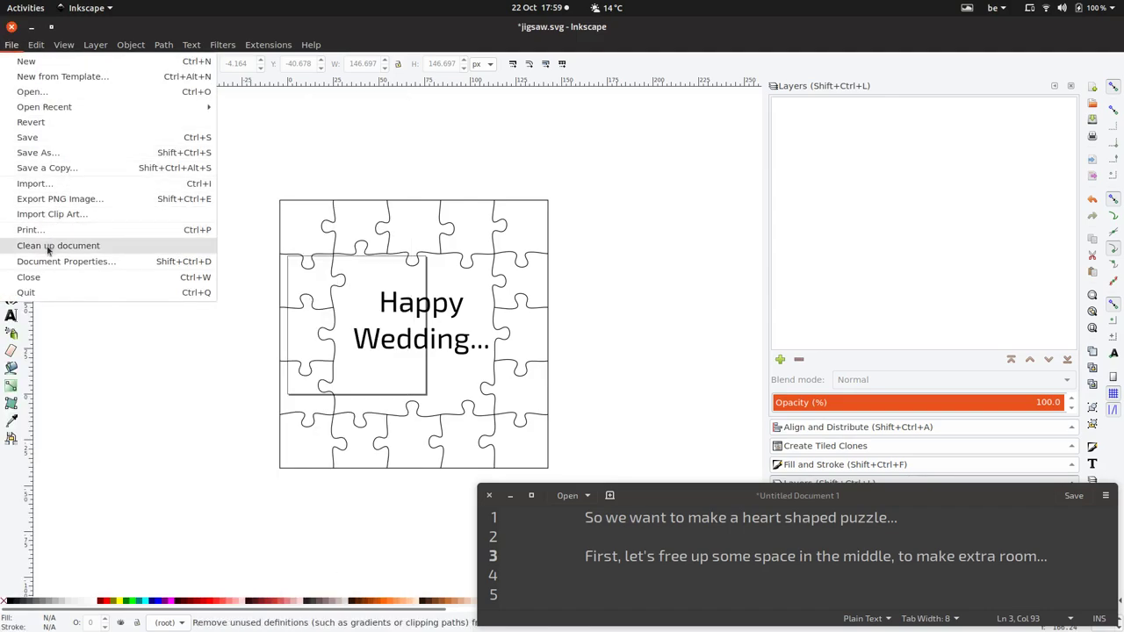
key(Escape)
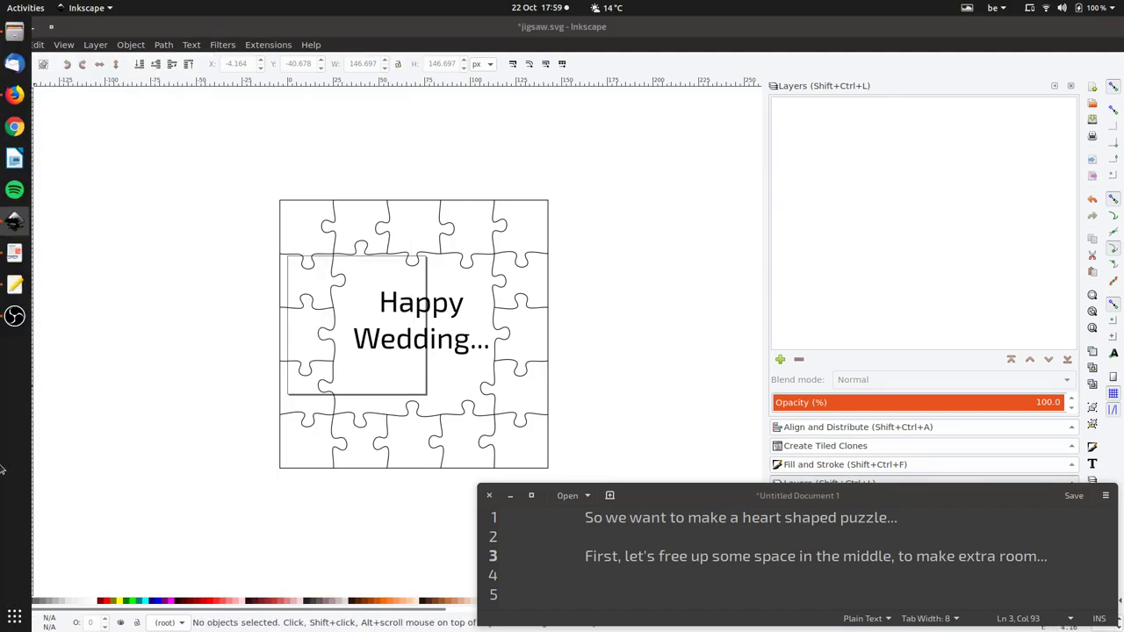
key(ctrl+shift+d)
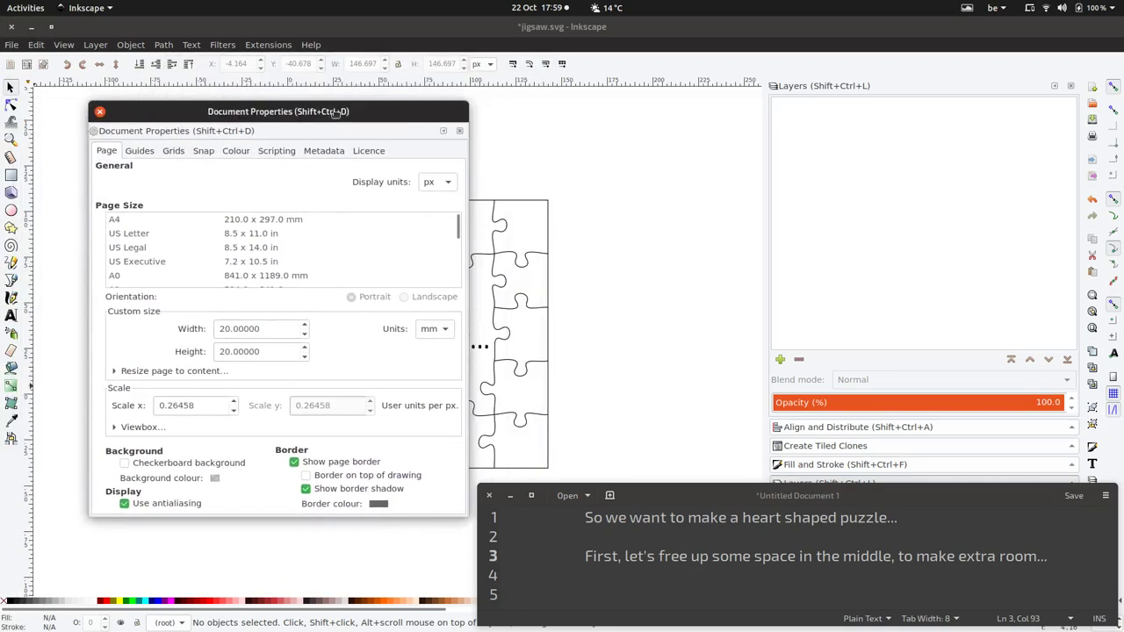
drag(334, 112, 316, 126)
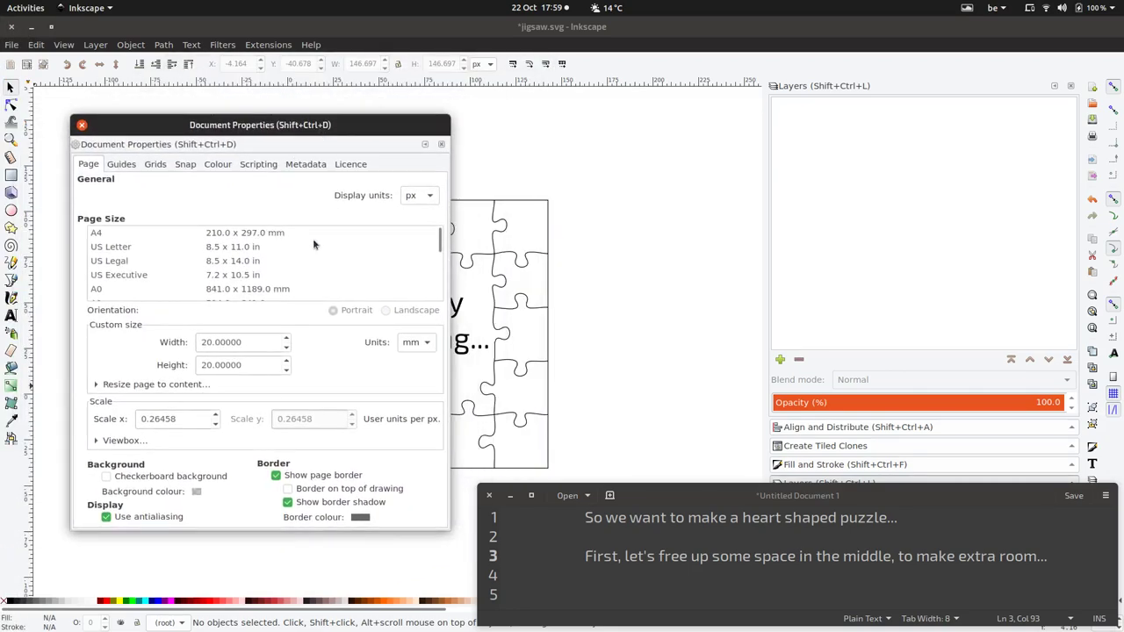
click(182, 386)
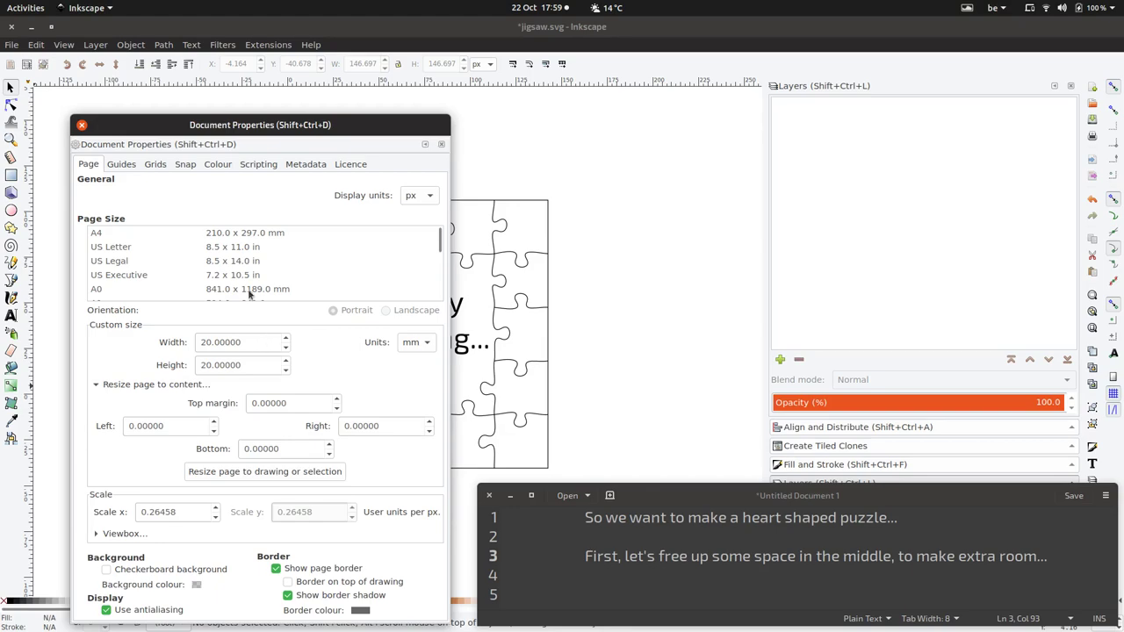
click(81, 126)
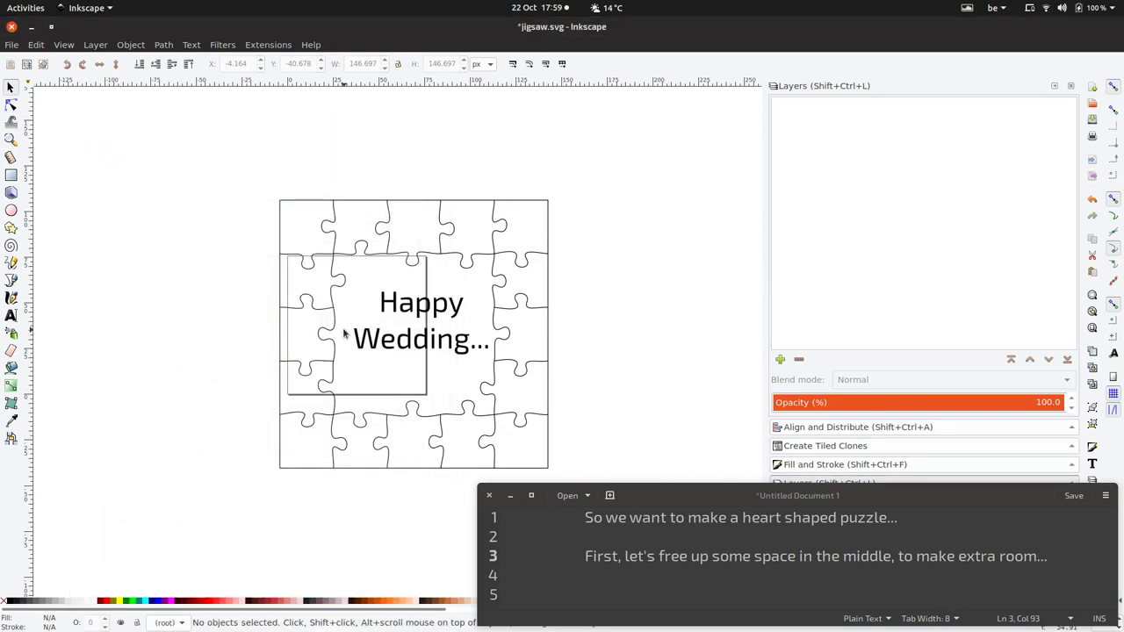
key(shift+ctrl+d)
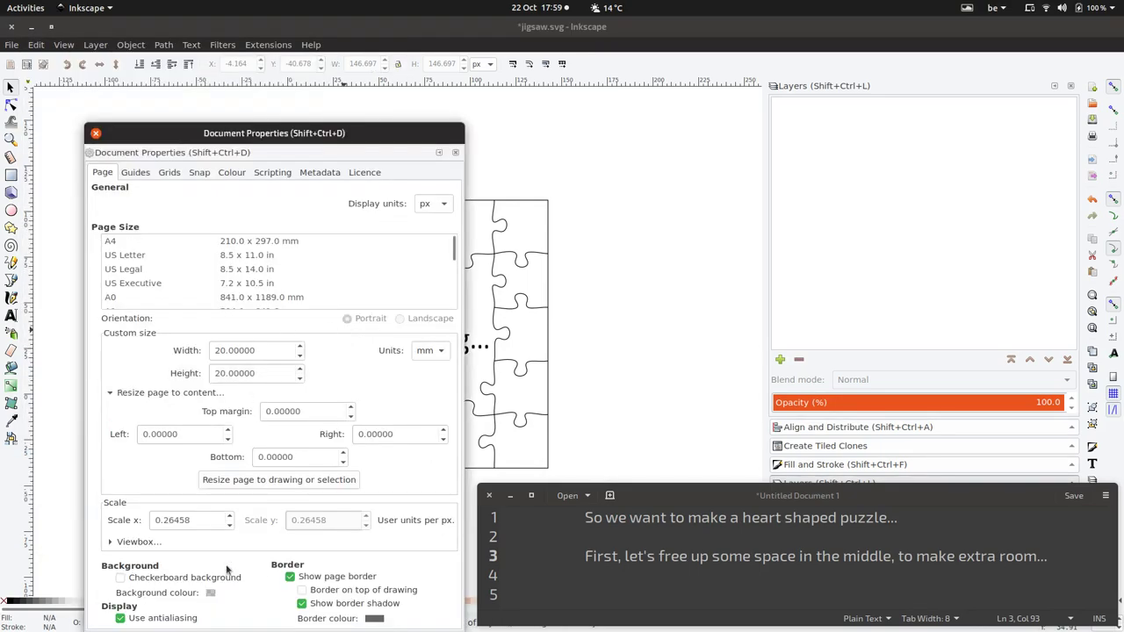
click(289, 577)
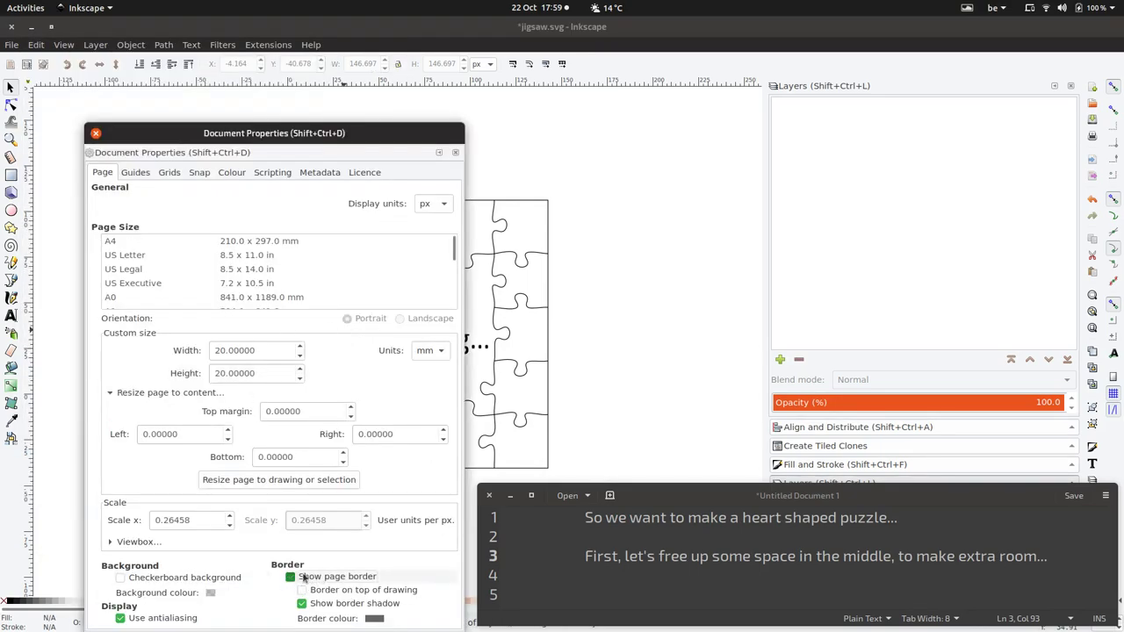
click(96, 135)
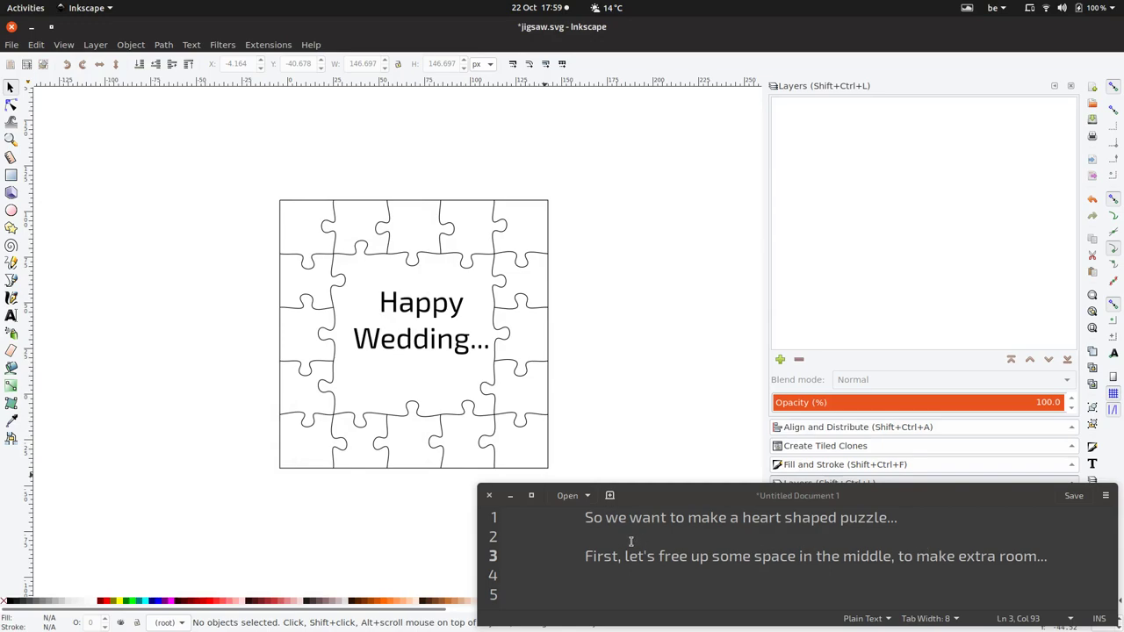
Replace note line 3 with a remark that the wrong measures were used: 2cm x 2cm is tiny
drag(592, 556, 1044, 555)
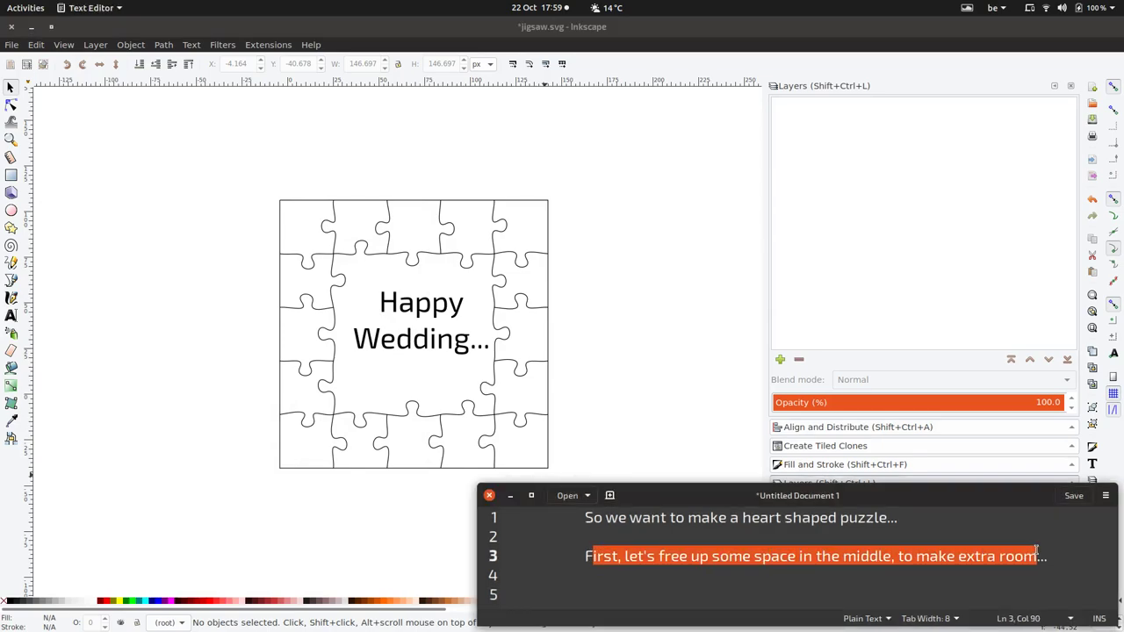
key(BackSpace)
key(BackSpace)
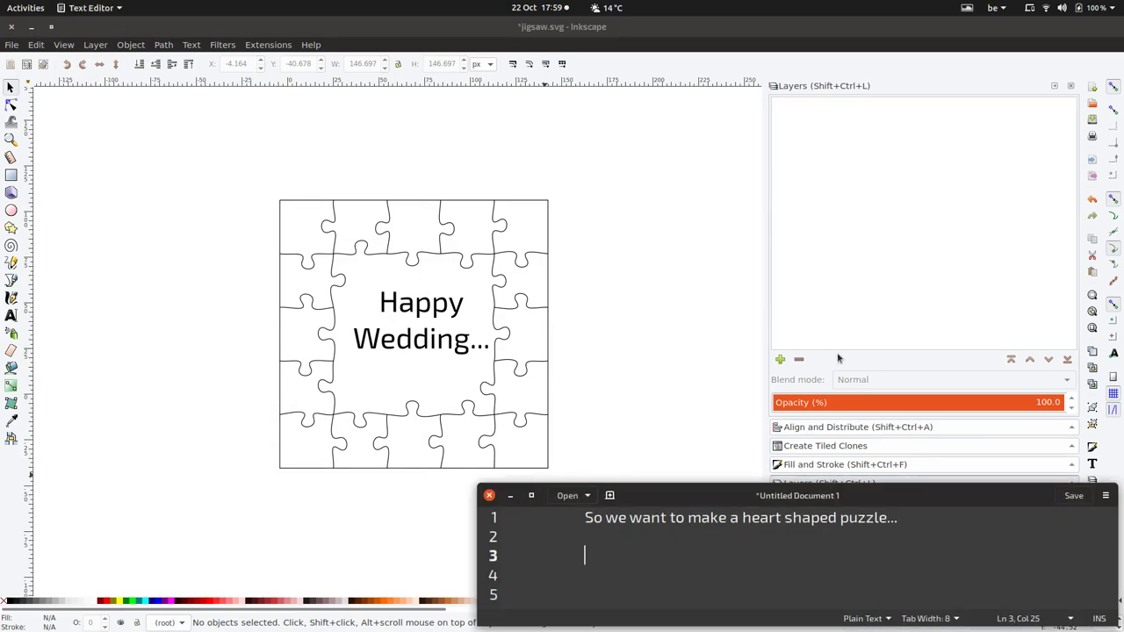
text(Ididn'tuse)
text( the right)
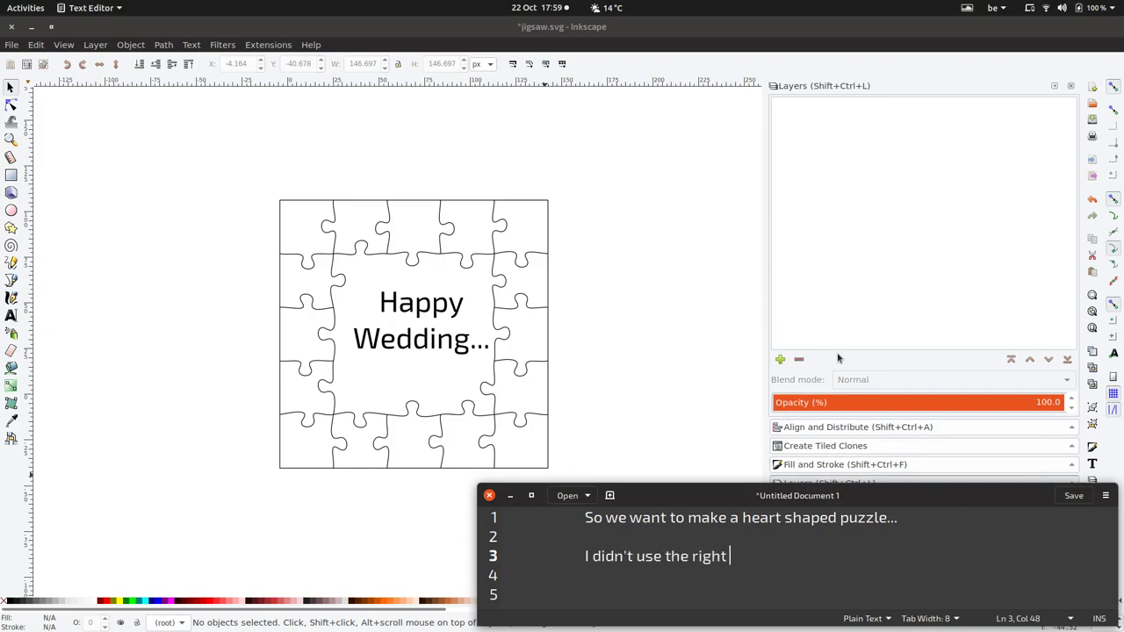
text( measures)
text(when gen)
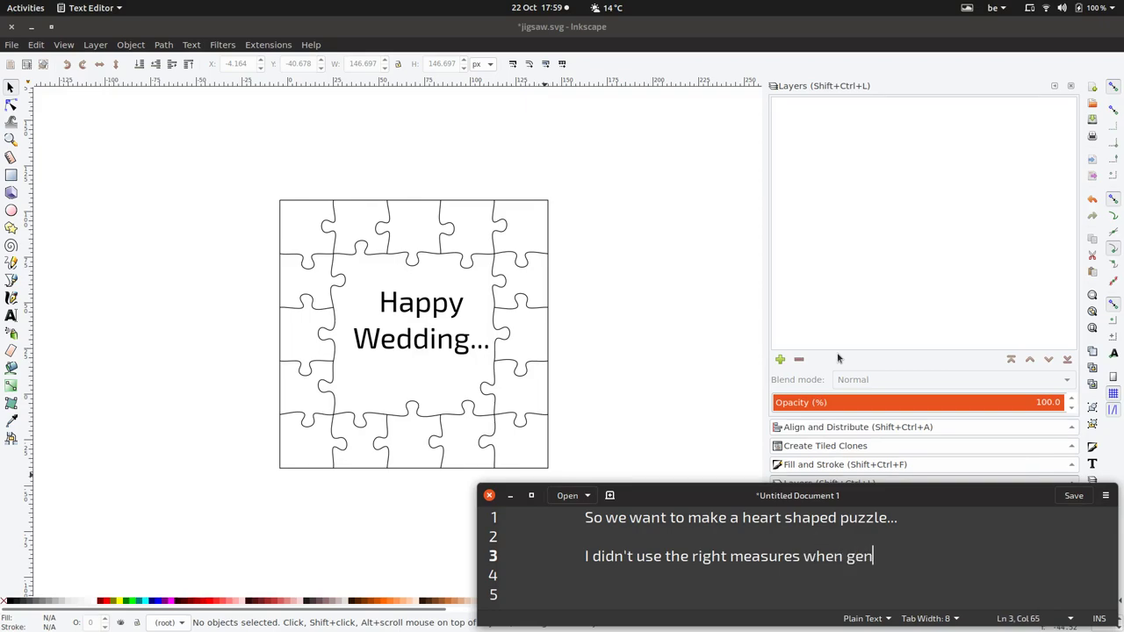
text(erating.)
text(2cmé)
key(BackSpace)
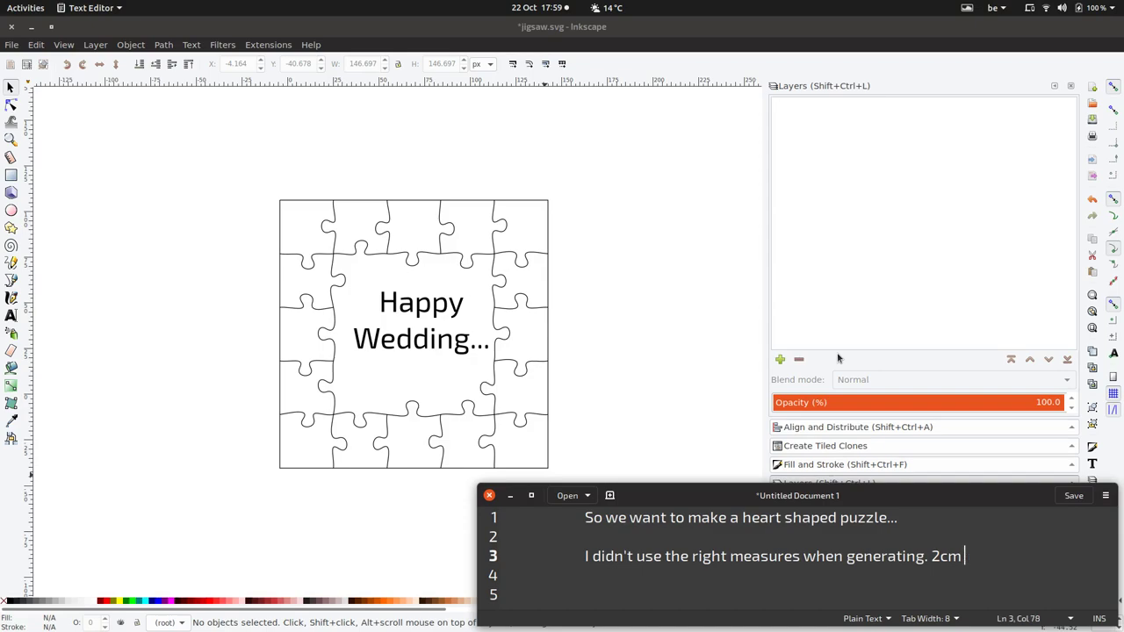
text(x é)
key(BackSpace)
text(2m)
key(BackSpace)
text(cm )
text(is tiny...)
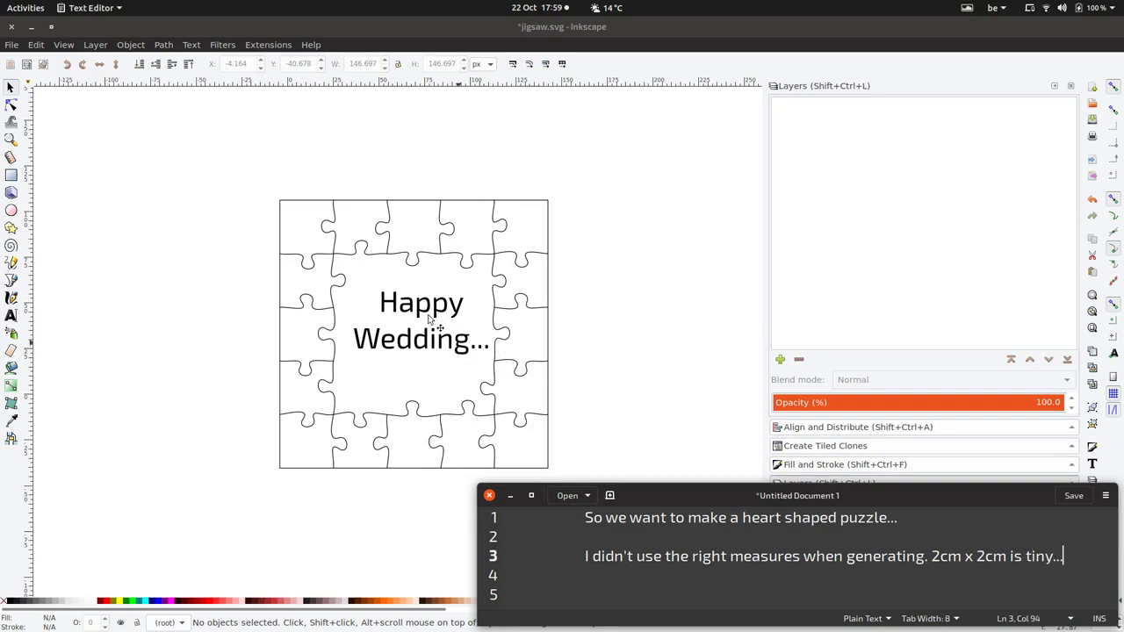
Replace that remark with 'Now we want to turn the "knobs" of the puzzle into hearts'
shift+click(583, 556)
key(BackSpace)
text(N)
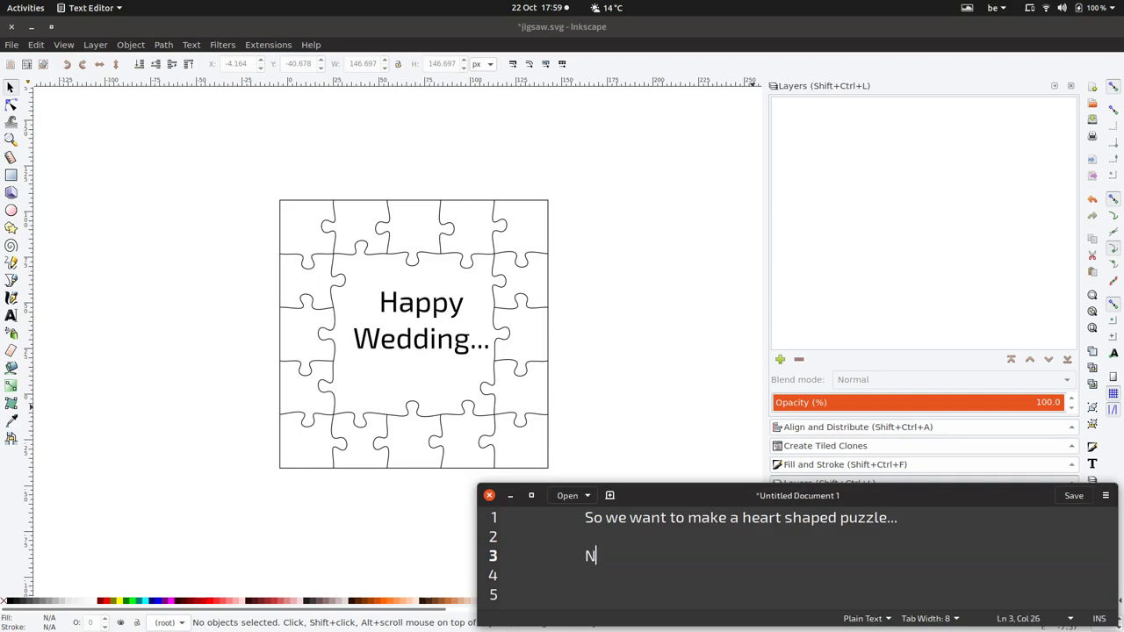
text(ow we want)
text( to turn)
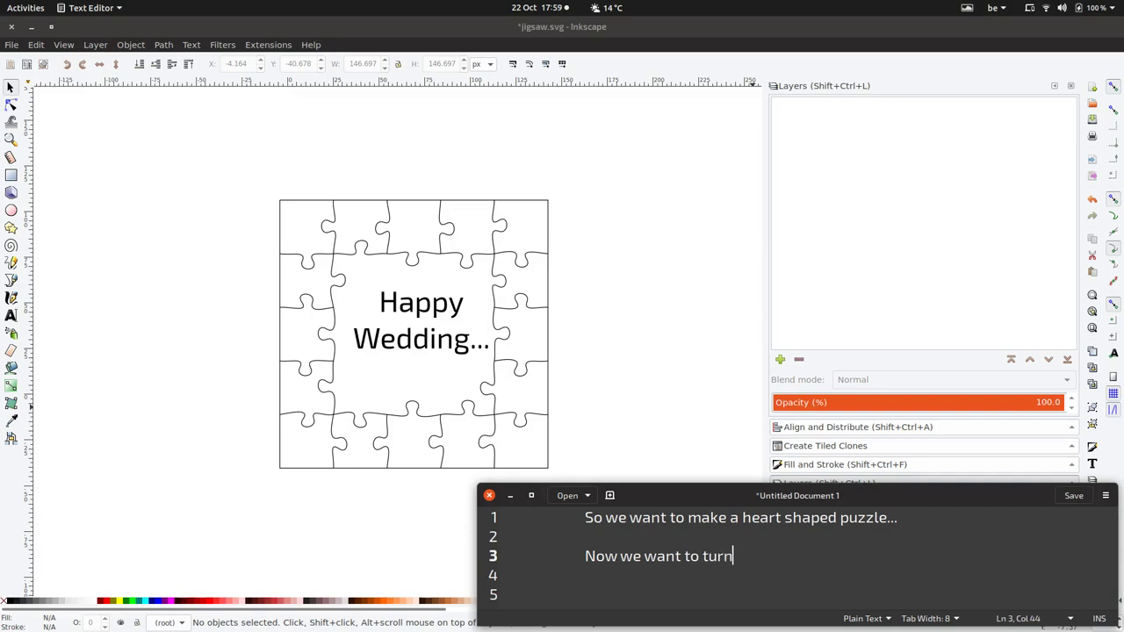
text( the)
text( know)
key(BackSpace)
text(bs" of)
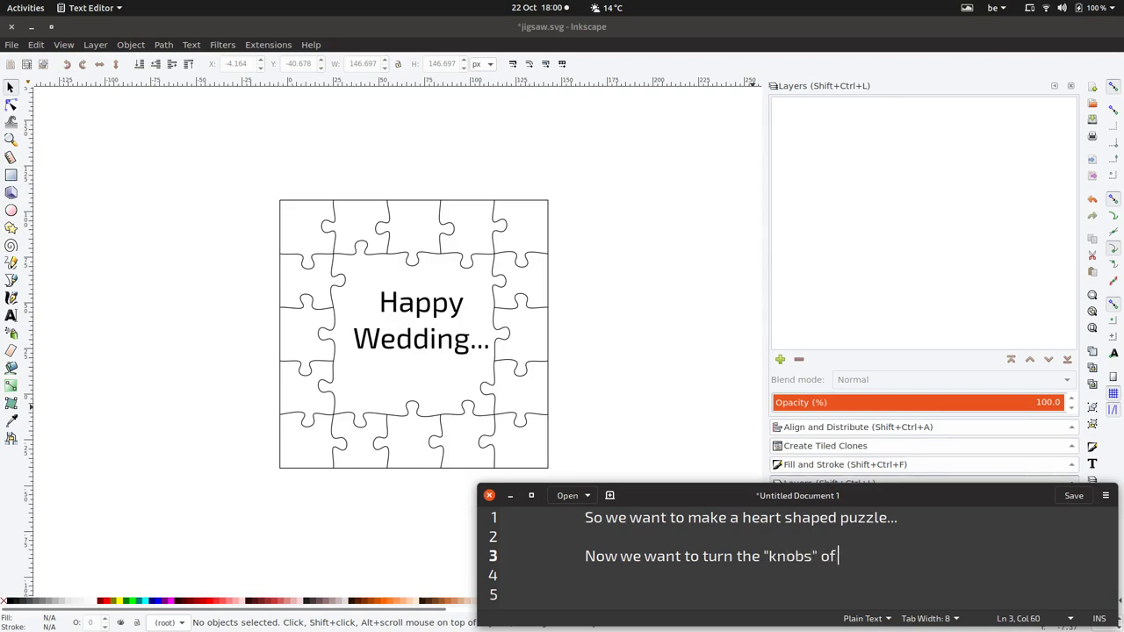
text(the puzz)
text(le into bu)
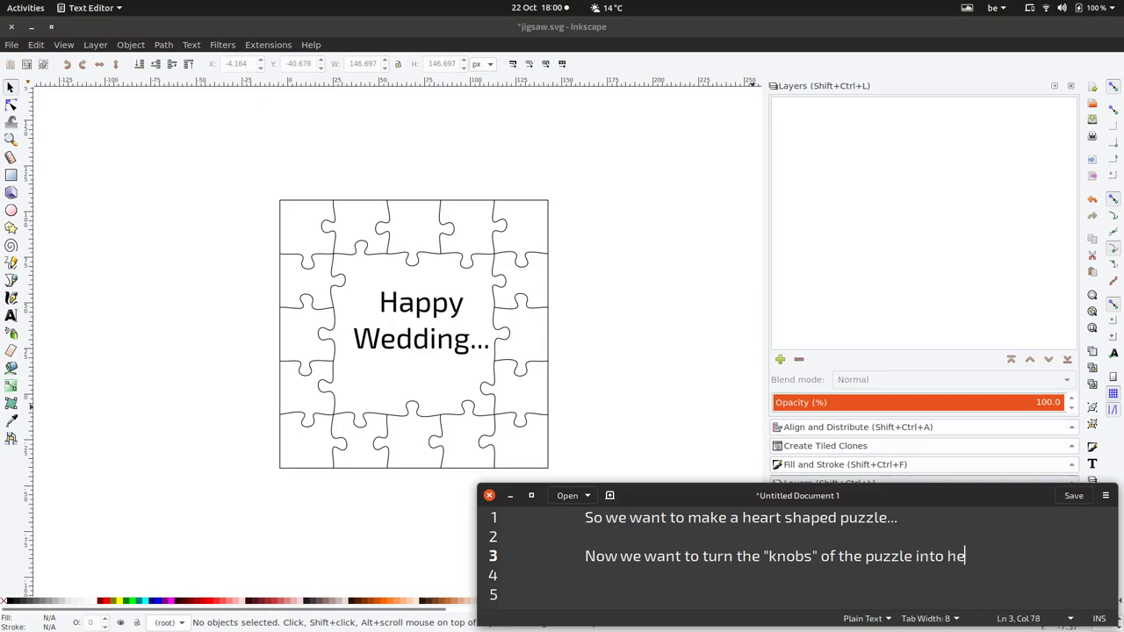
text(arts...)
Zoom in on the puzzle and select its path with the Node tool
click(389, 252)
scroll(357, 238, up, 2)
scroll(356, 239, up, 1)
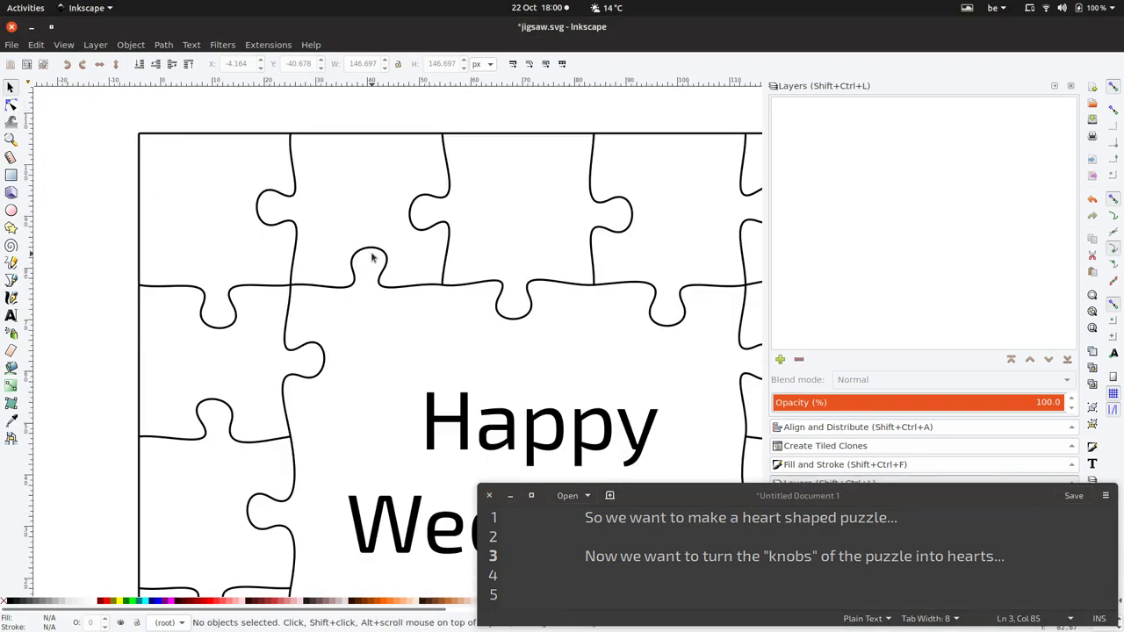
click(371, 255)
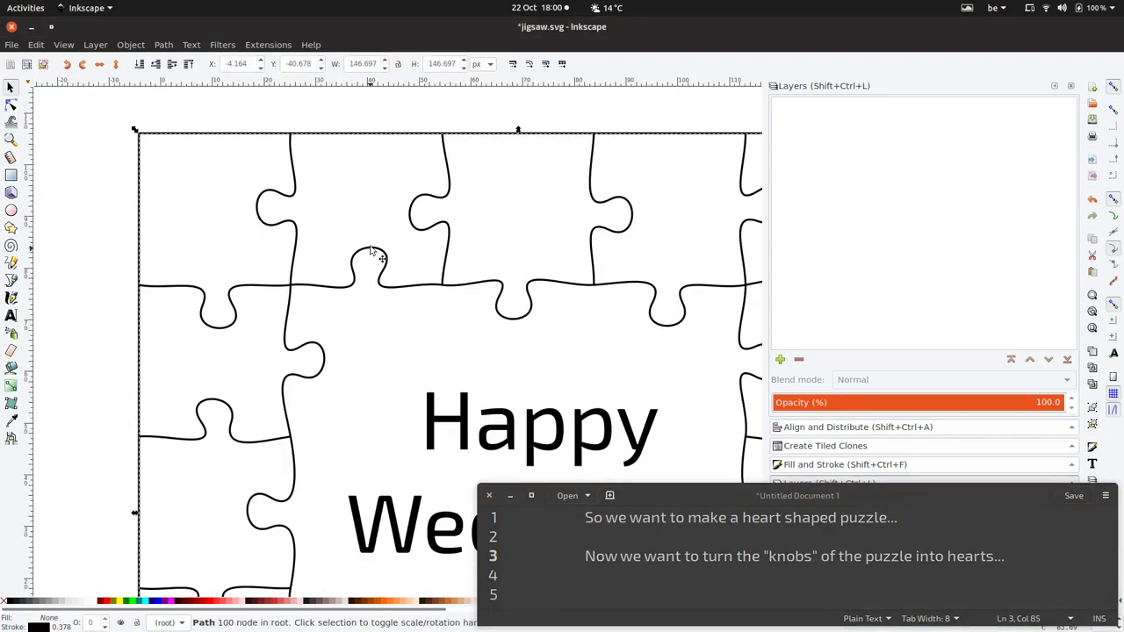
click(11, 103)
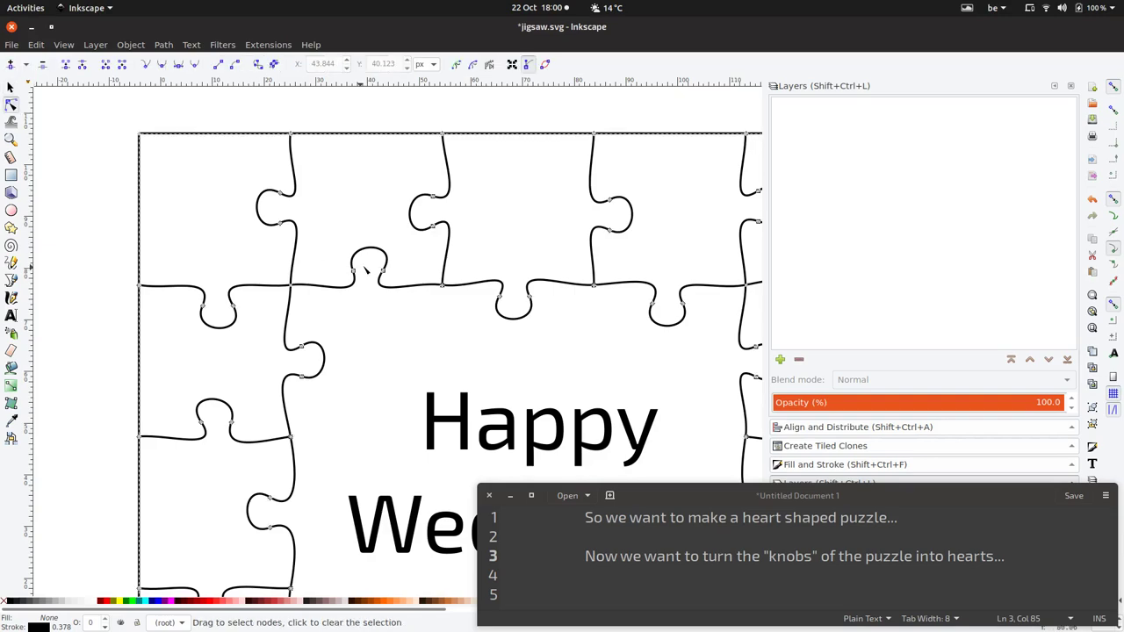
Make the knob's top node a cusp and drag its handles into a heart
click(369, 250)
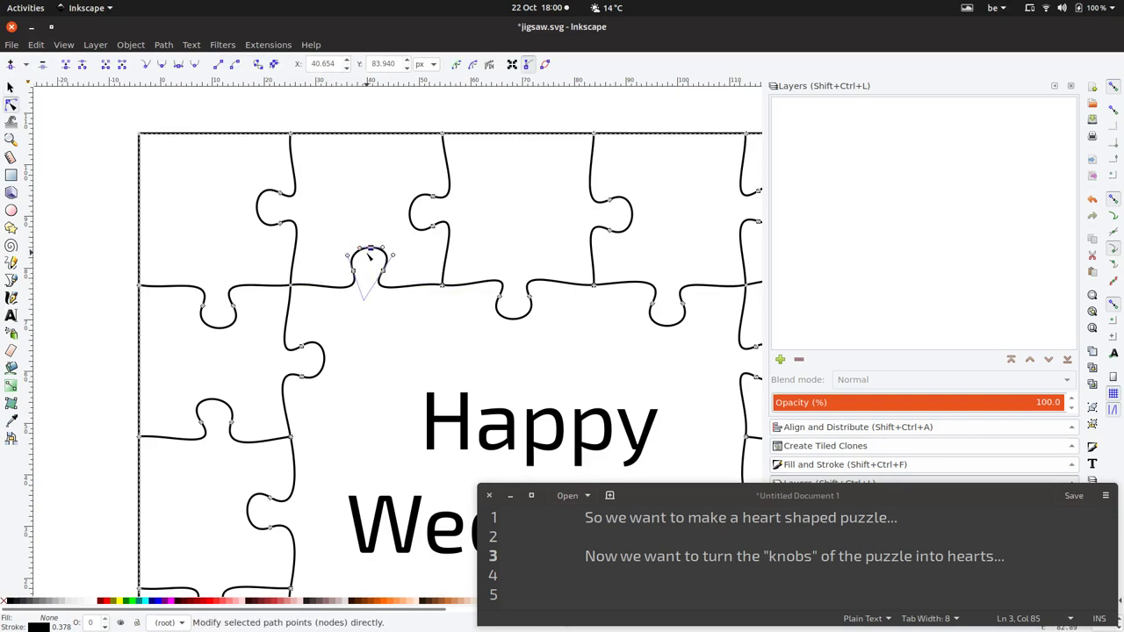
drag(363, 250, 359, 231)
key(ctrl+z)
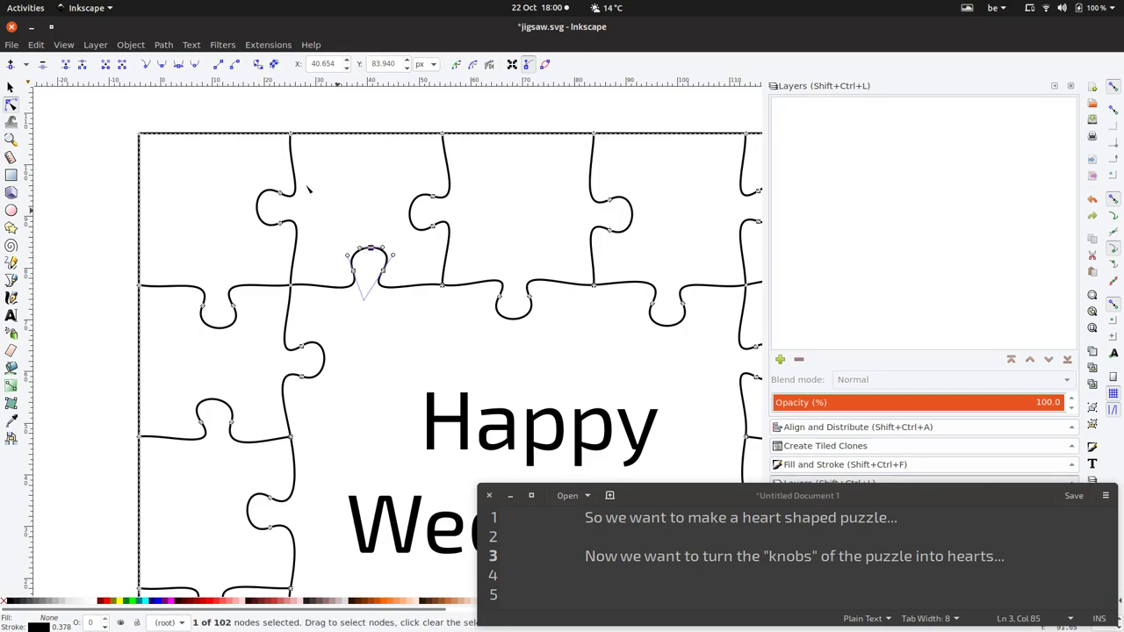
click(146, 66)
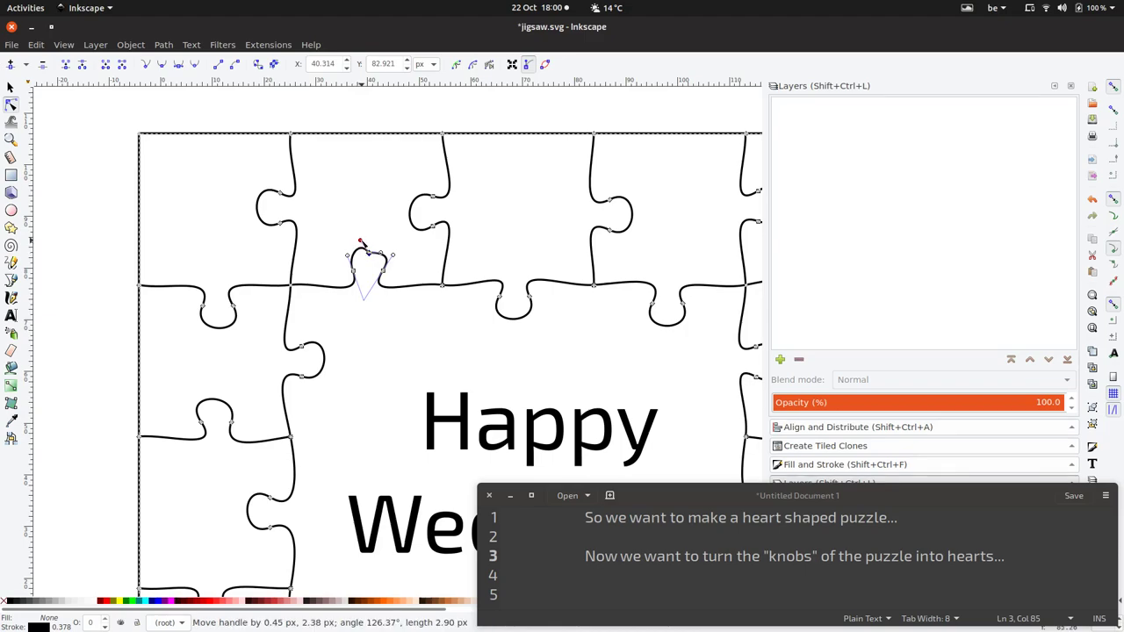
mouse_move(370, 252)
mouse_down()
mouse_move(359, 238)
mouse_move(381, 238)
mouse_up()
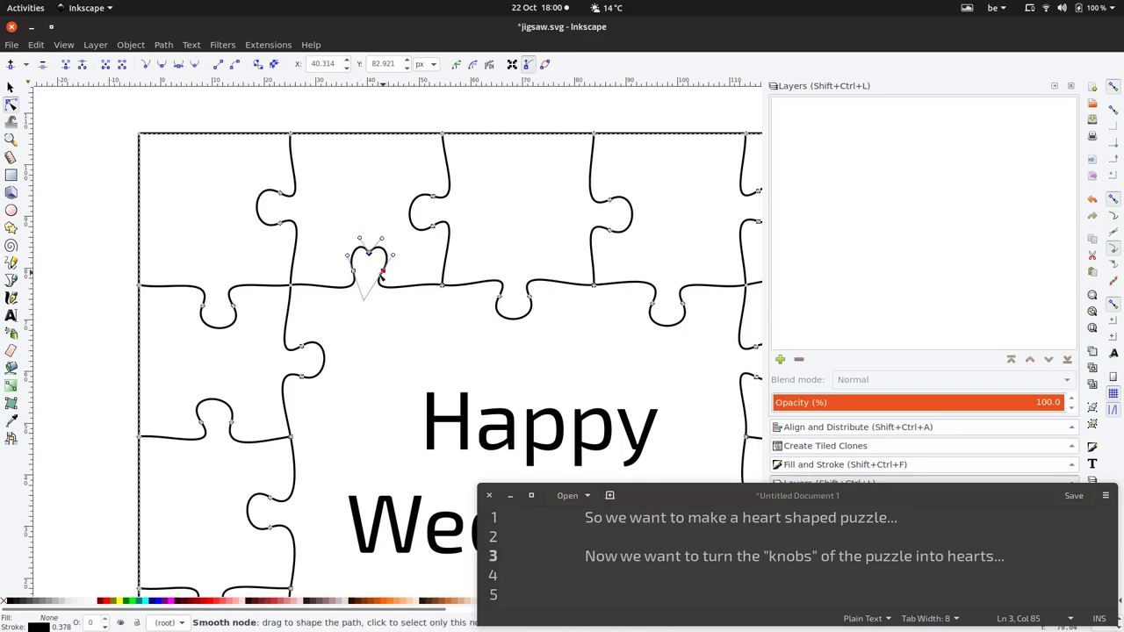
mouse_move(382, 274)
mouse_down()
mouse_move(360, 275)
mouse_move(343, 235)
mouse_up()
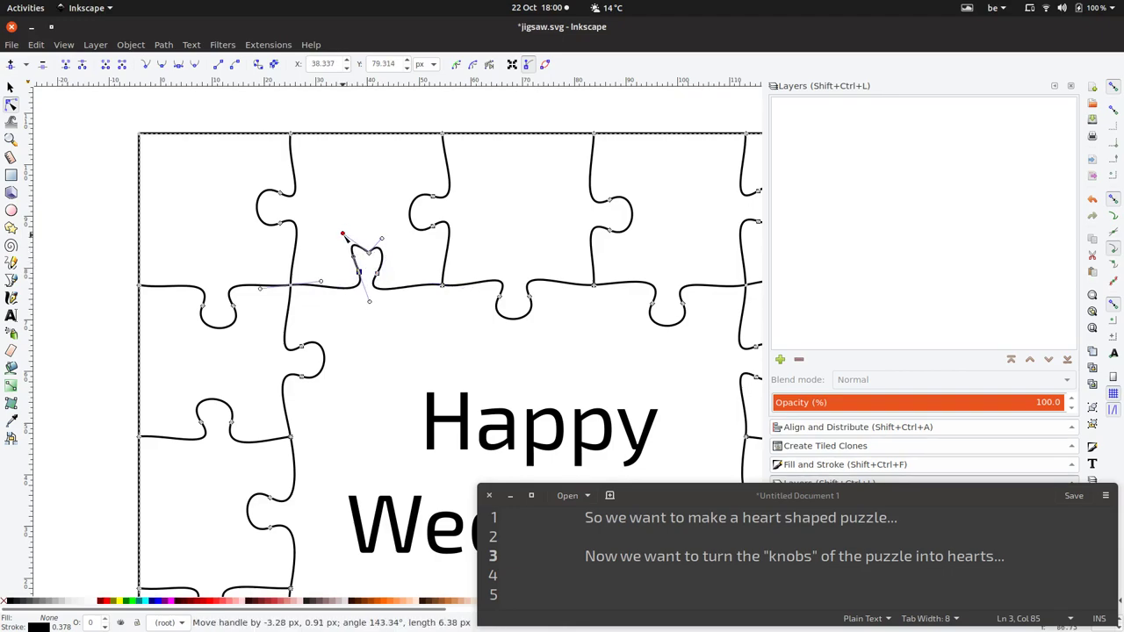
mouse_move(369, 301)
mouse_down()
mouse_move(381, 294)
mouse_move(357, 271)
mouse_move(381, 275)
mouse_move(380, 233)
mouse_up()
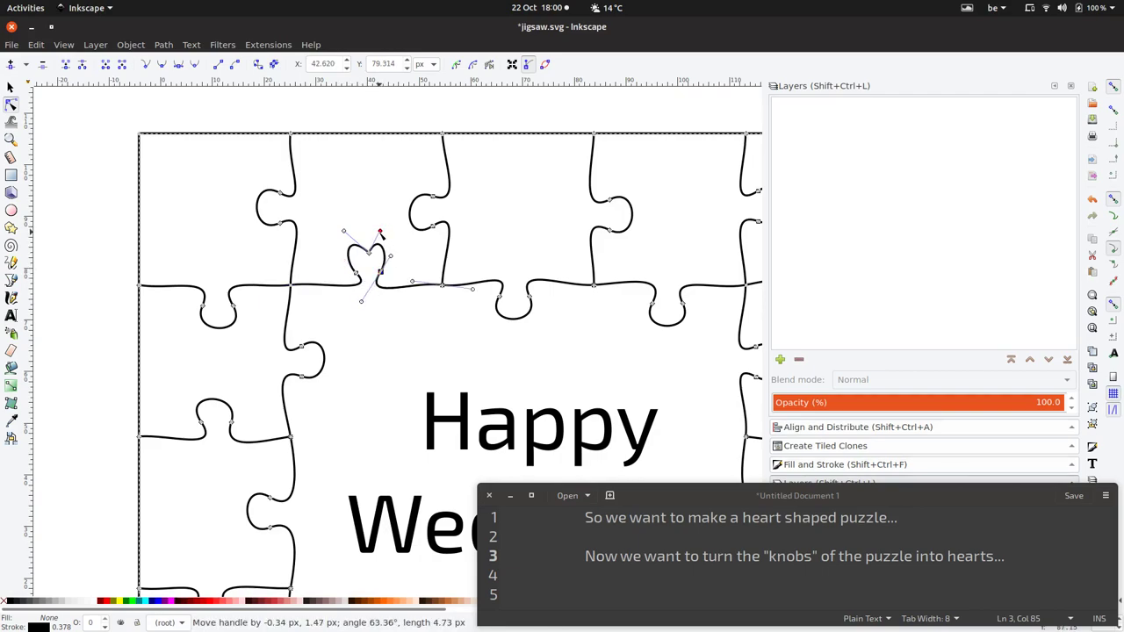
click(515, 324)
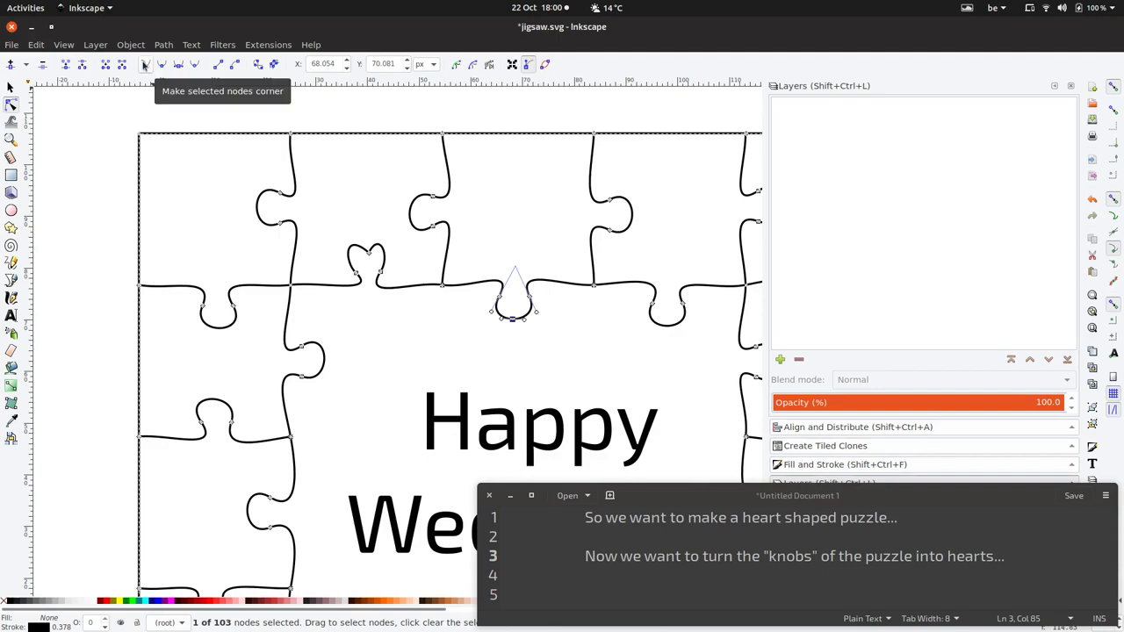
Rewrite the note's line 3 to say ctrl-clicking a node also changes it
triple_click(597, 556)
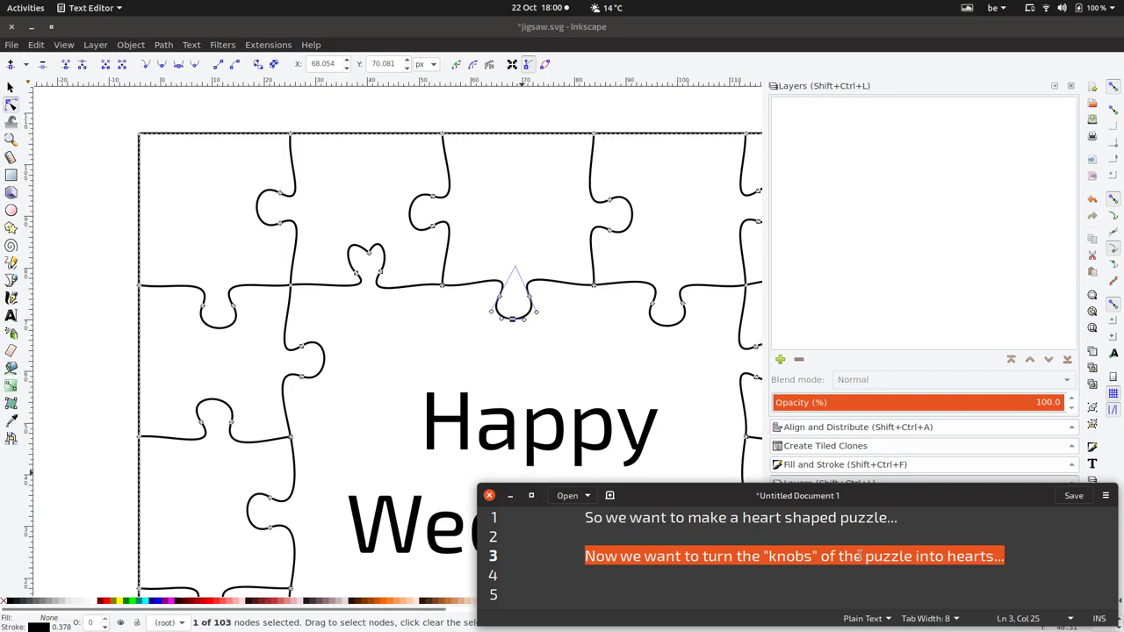
key(BackSpace)
text(ou ctr)
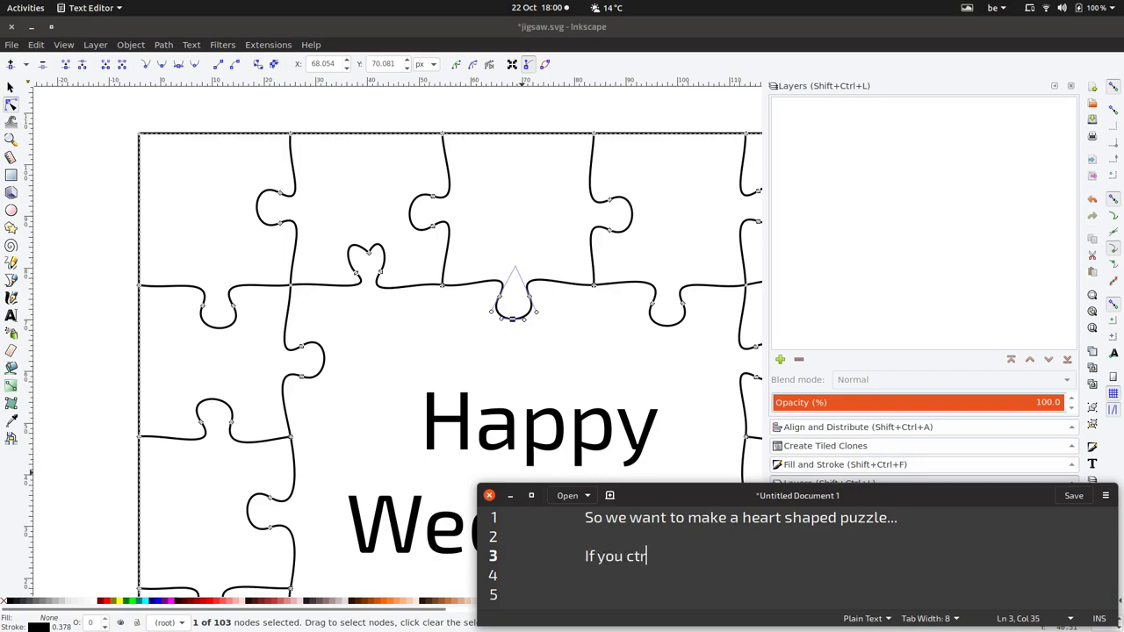
text(l-click)
text( on a node)
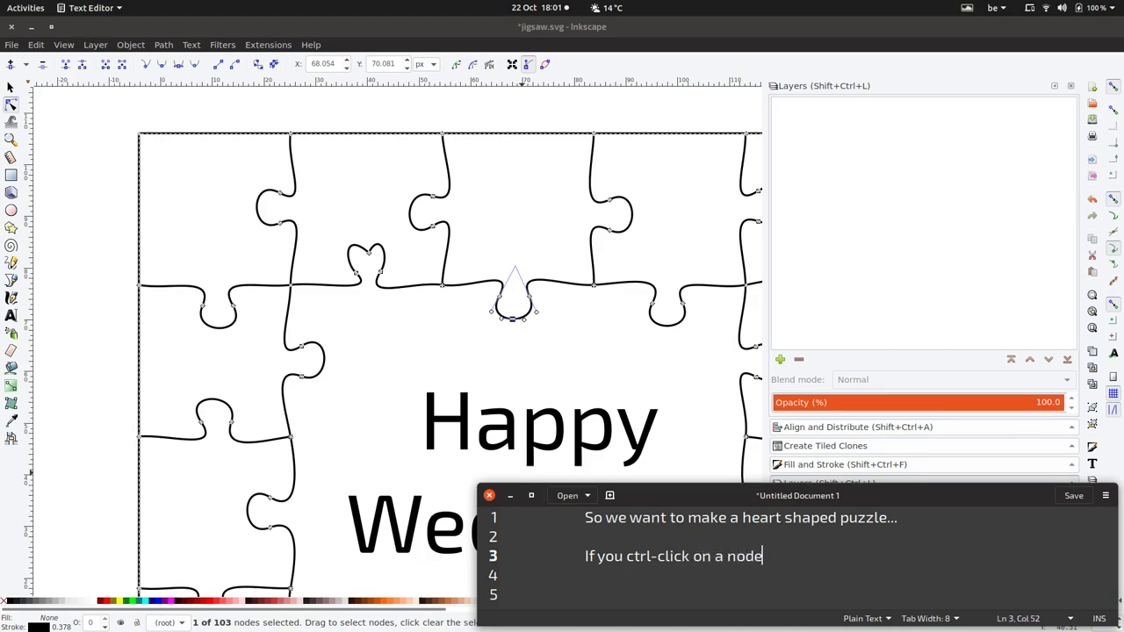
text(alsho)
key(BackSpace)
key(BackSpace)
text(o )
text(changes.)
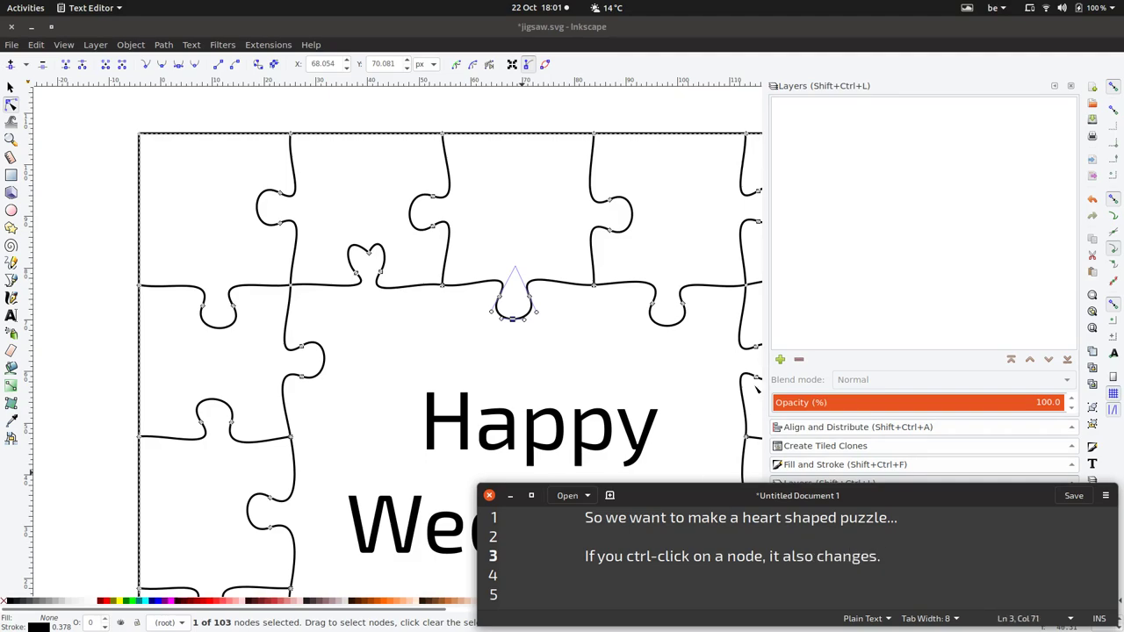
Nudge the knob's bottom node down and extend the note: click until it becomes a diamond
drag(514, 319, 515, 325)
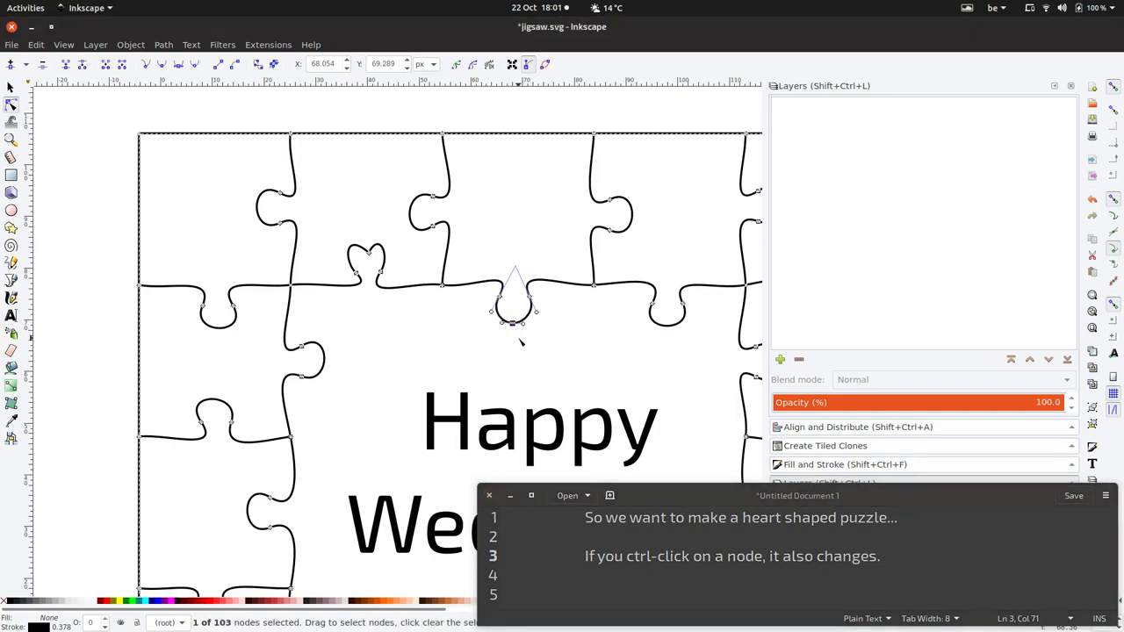
click(914, 561)
text(Click a )
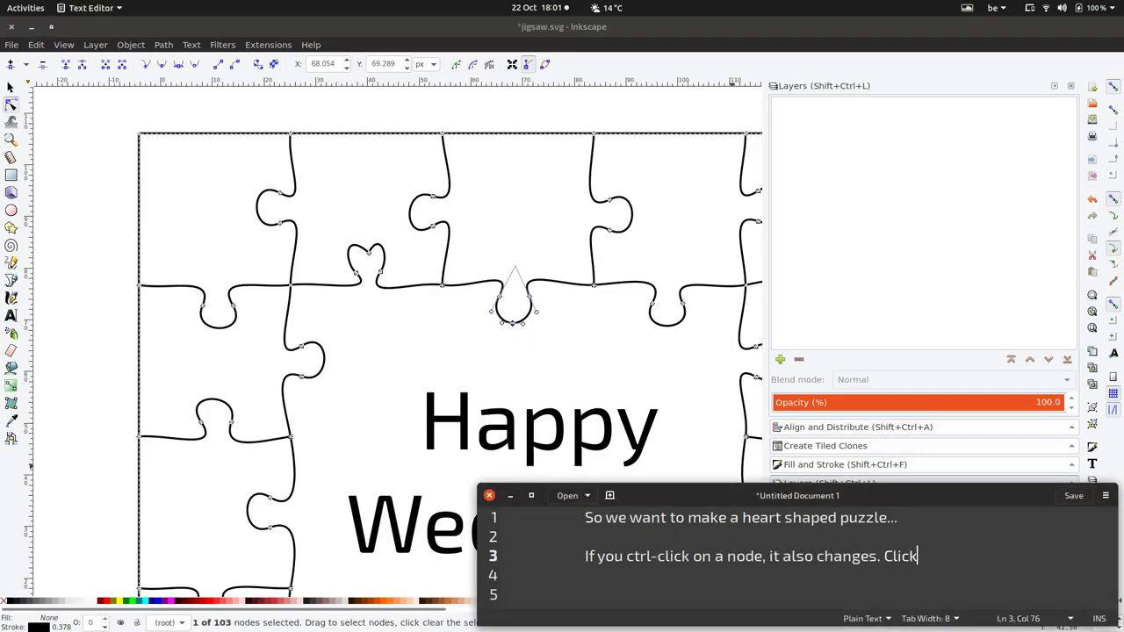
text(few times, un)
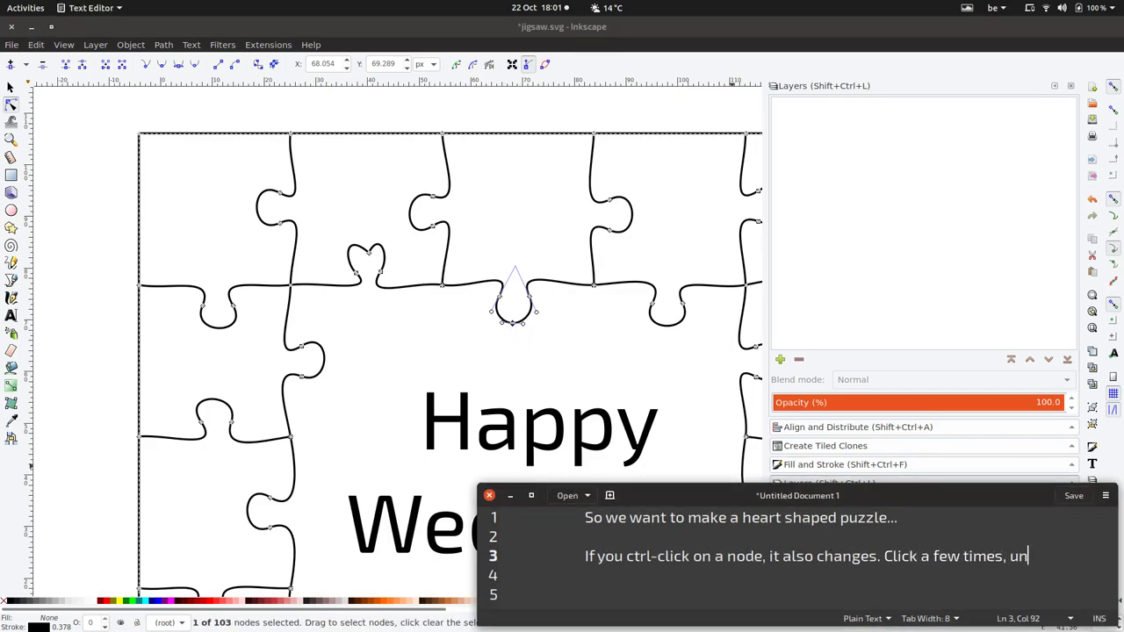
text(til itbecom)
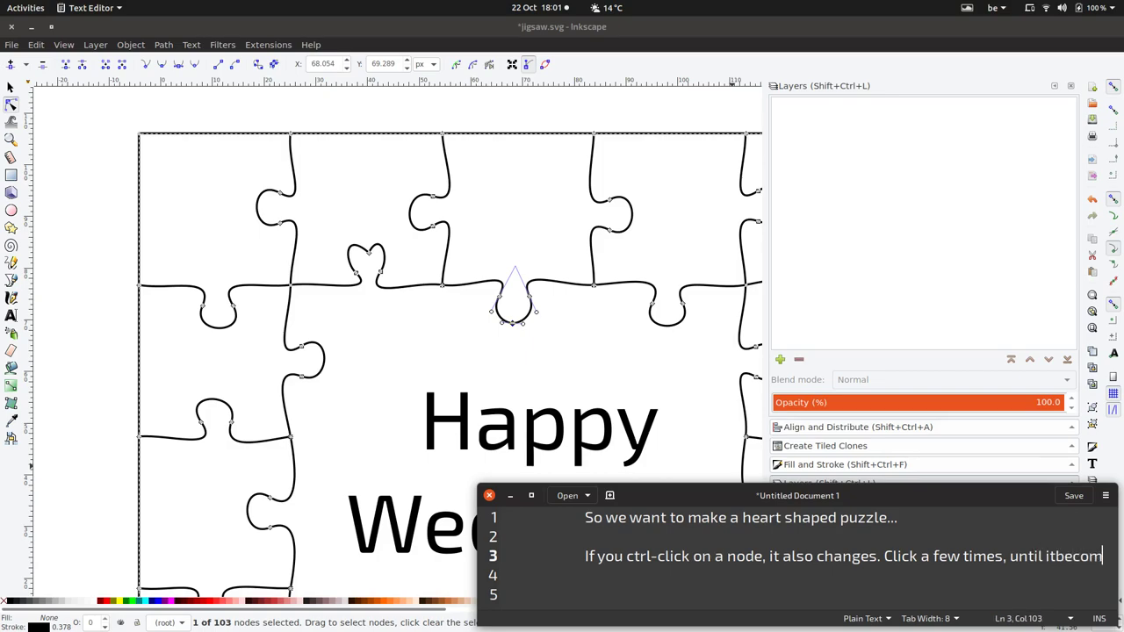
text(es)
click(508, 575)
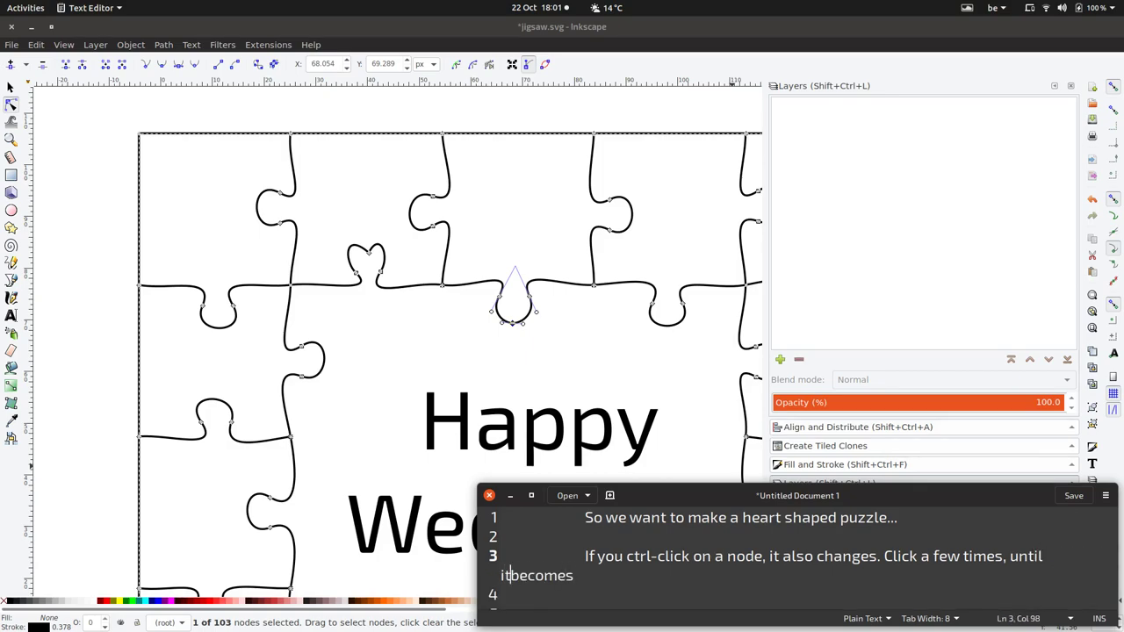
key(End)
text(a d)
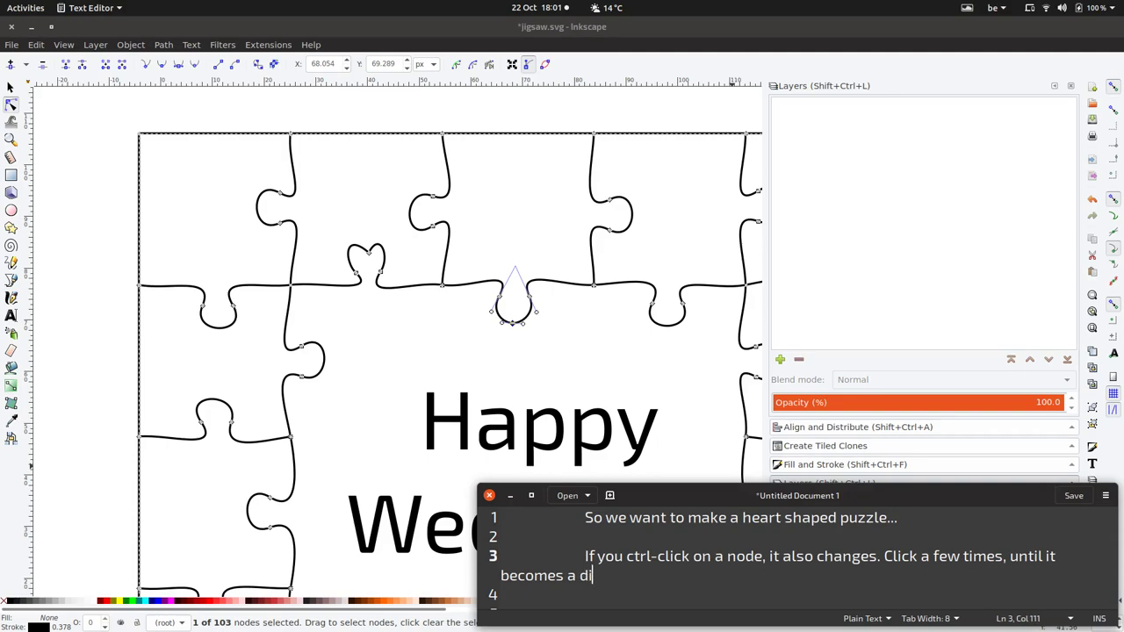
text(iamond...)
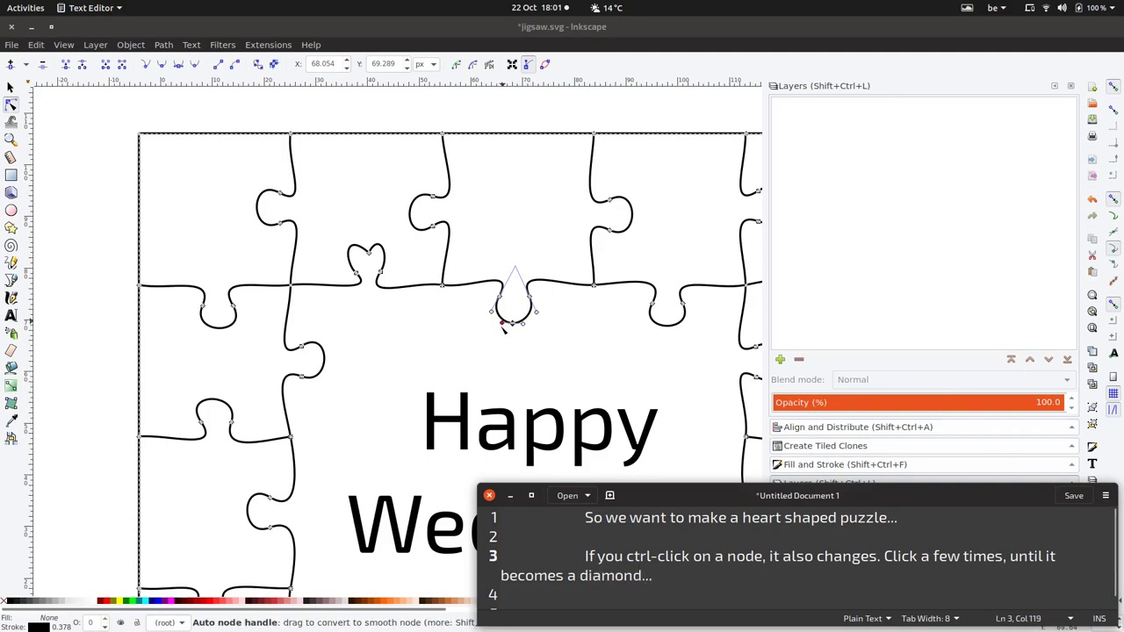
Turn side nodes of two knobs into sharp points and drag out heart lobes
drag(513, 323, 532, 342)
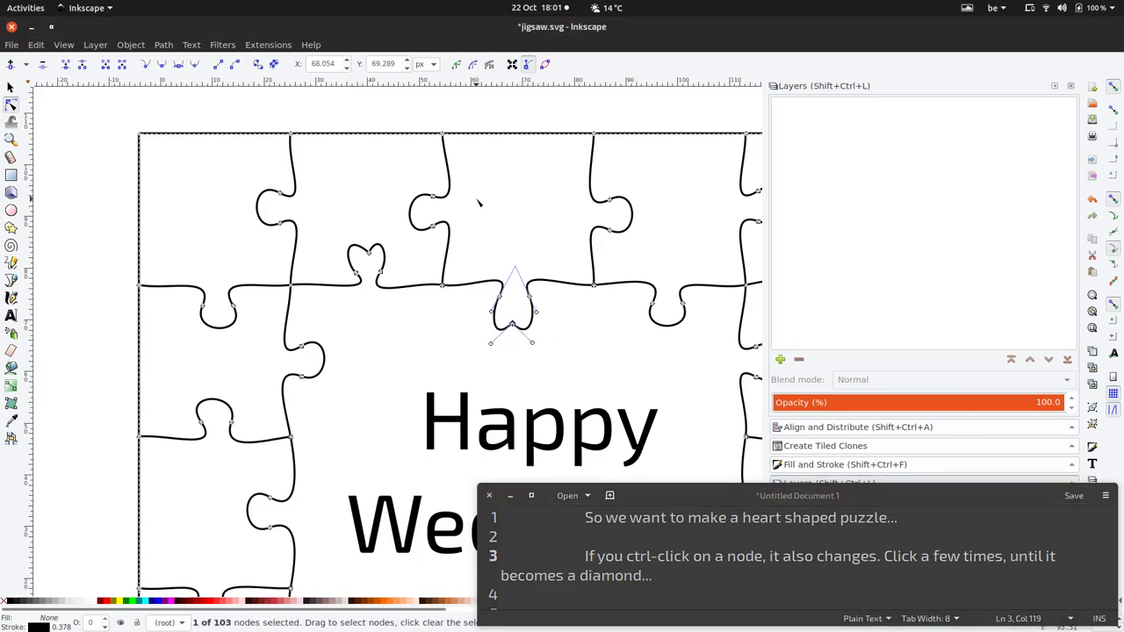
ctrl+click(409, 215)
ctrl+click(410, 215)
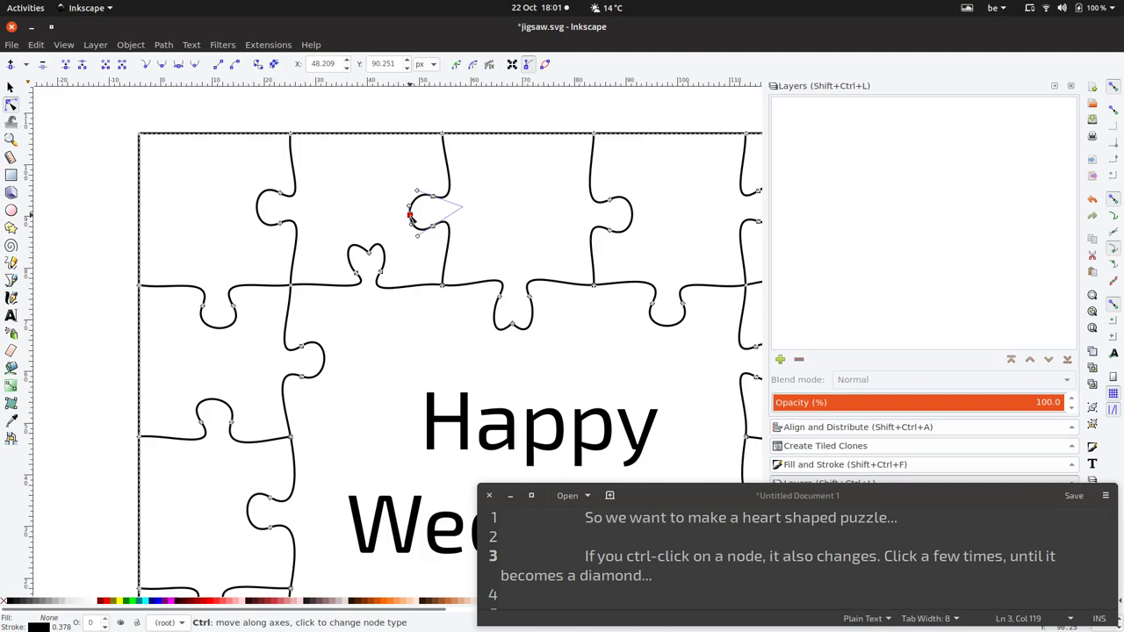
mouse_move(410, 217)
mouse_down()
mouse_move(395, 237)
mouse_move(389, 190)
mouse_up()
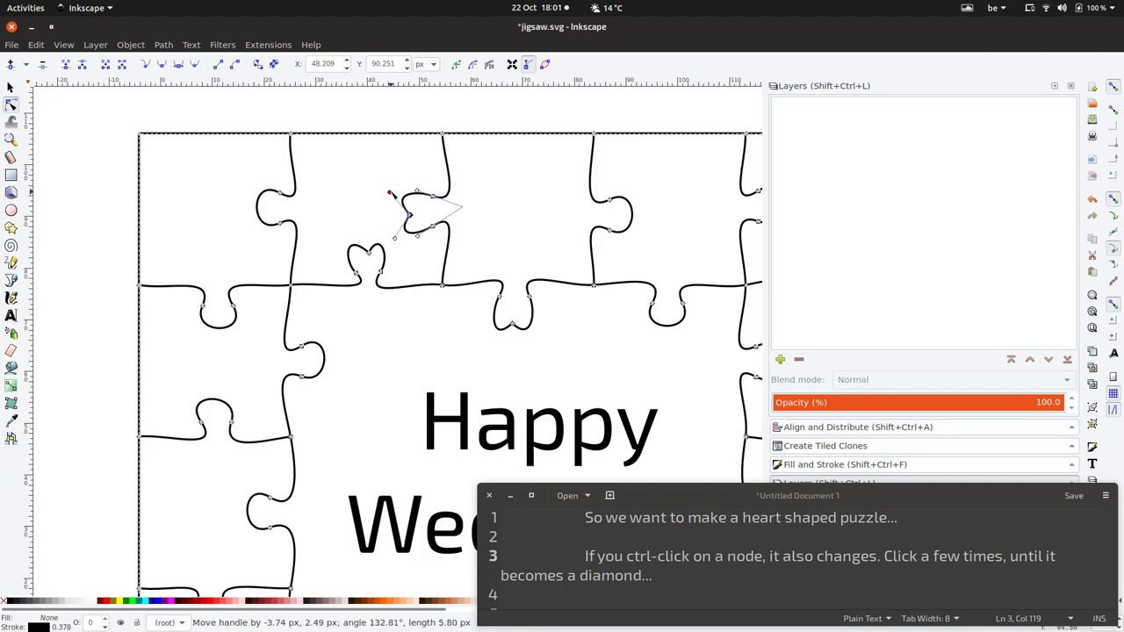
ctrl+click(258, 206)
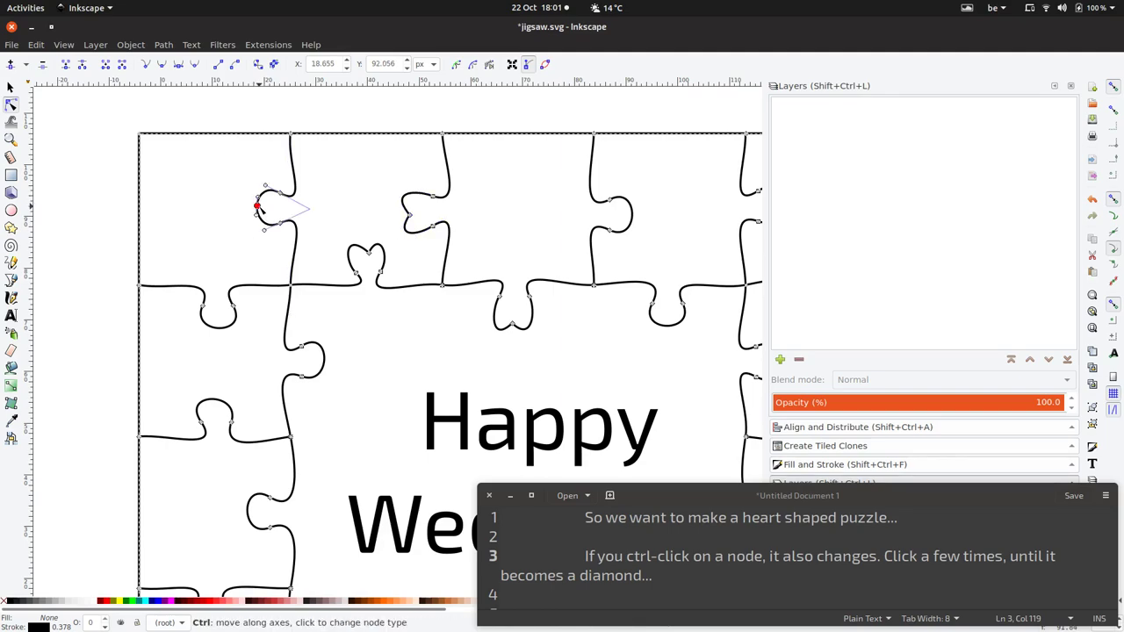
drag(260, 209, 242, 184)
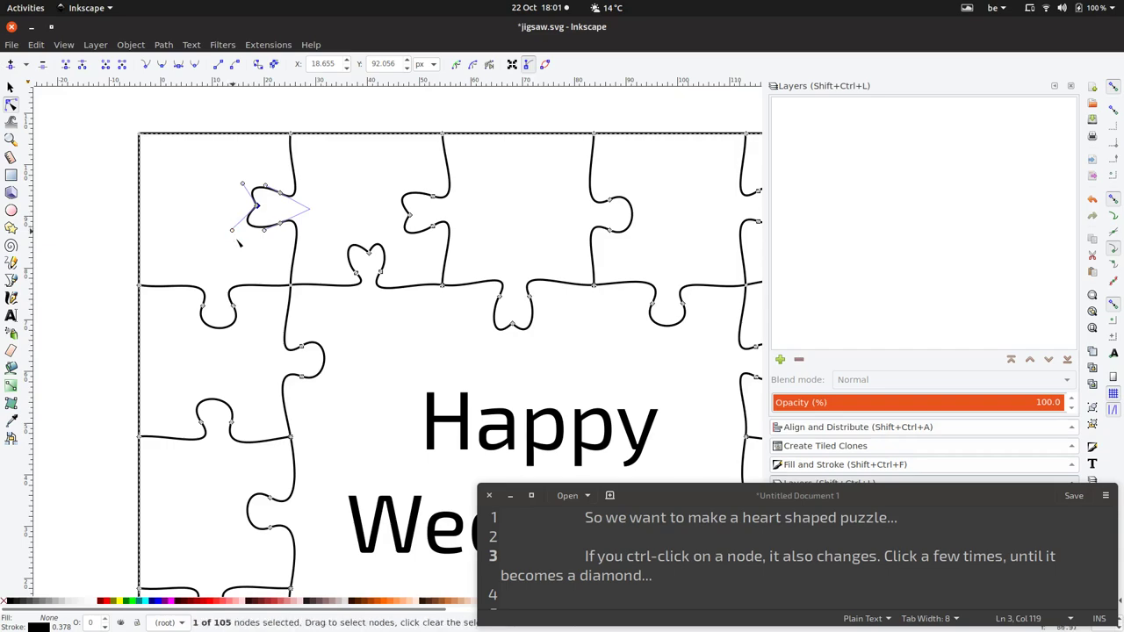
click(248, 271)
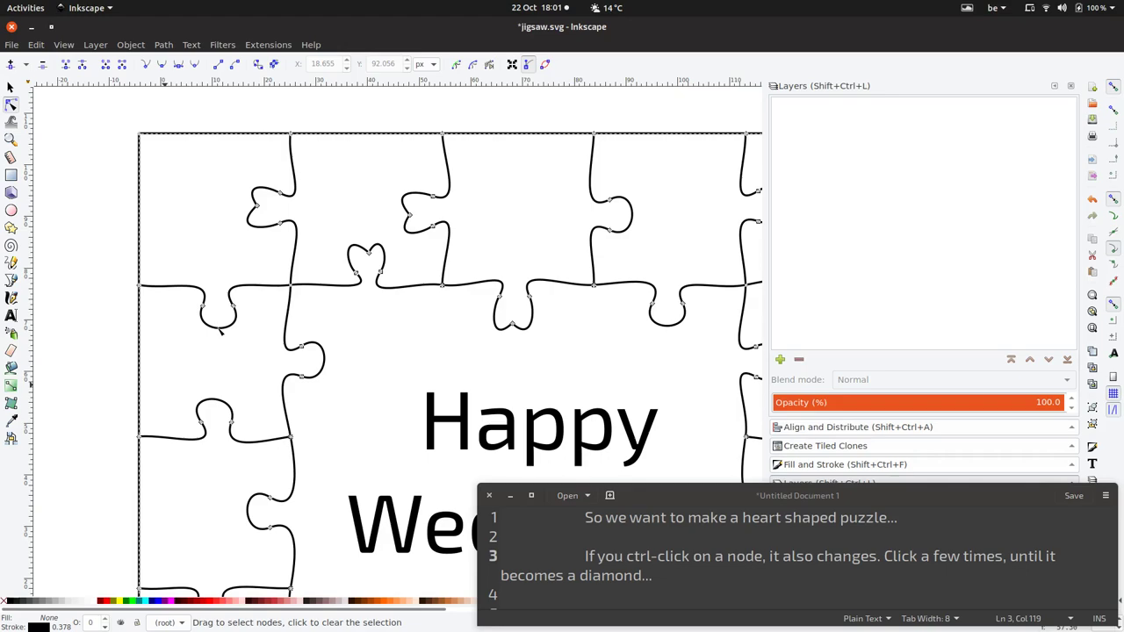
Reshape the lower-left knobs into hearts by dragging a lobe and cycling the top node type
click(216, 328)
mouse_move(215, 330)
mouse_down()
mouse_move(194, 375)
mouse_move(216, 330)
mouse_move(234, 354)
mouse_move(194, 346)
mouse_up()
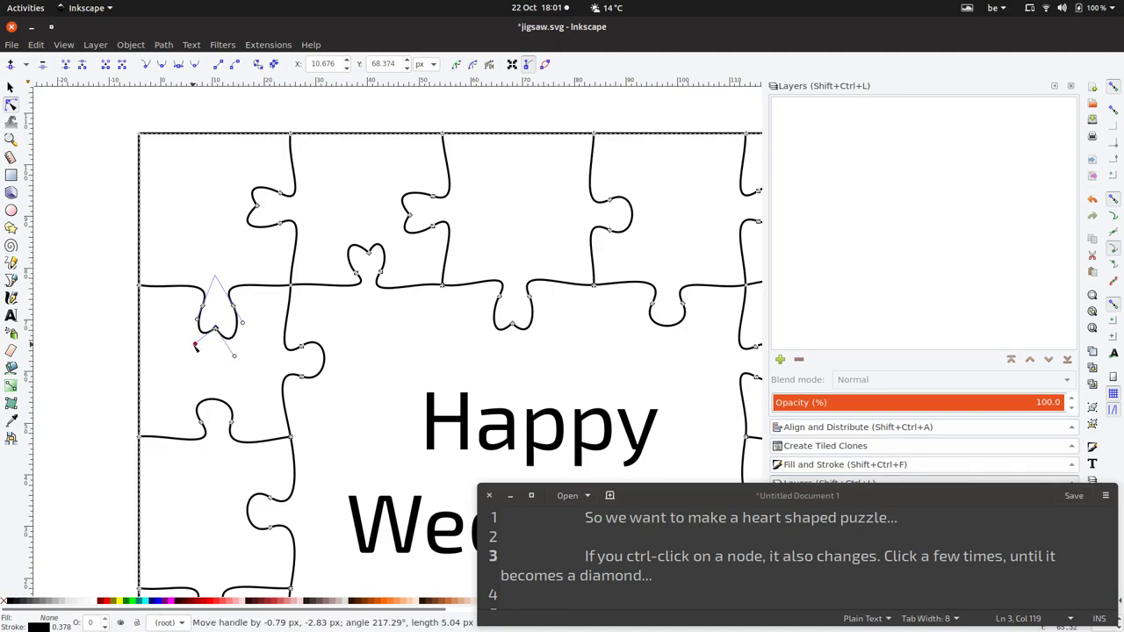
click(216, 401)
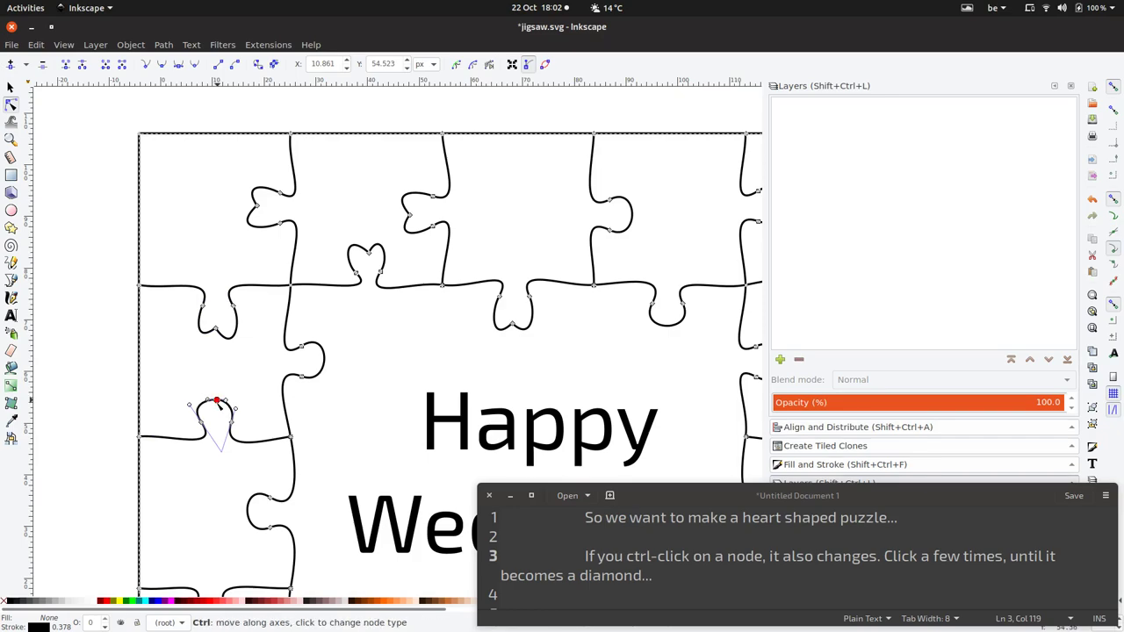
ctrl+click(219, 401)
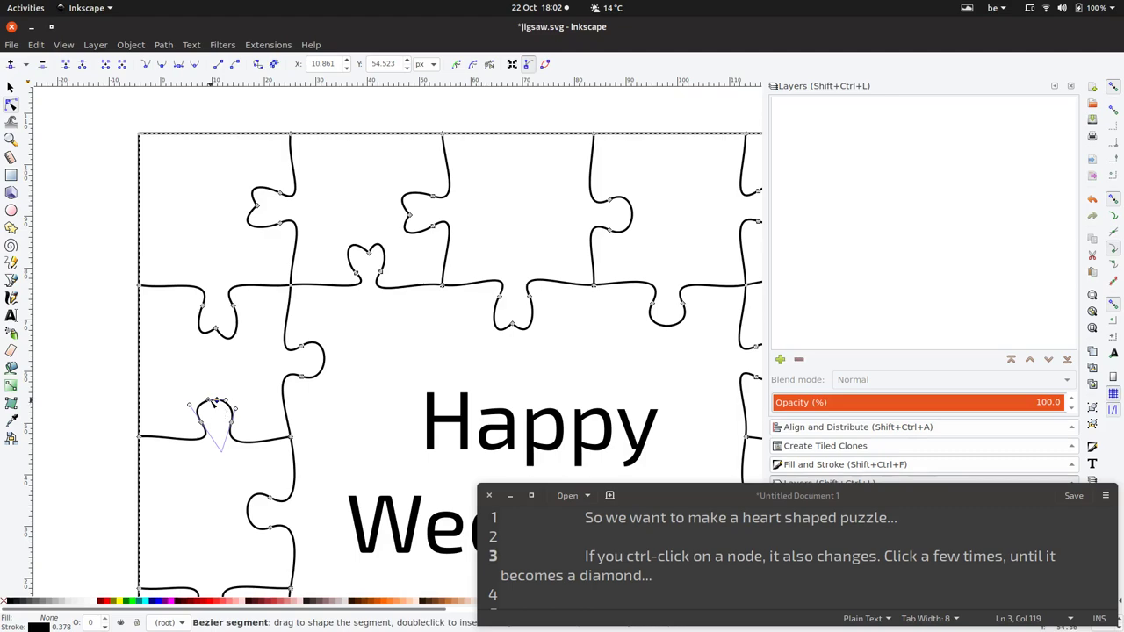
ctrl+click(219, 401)
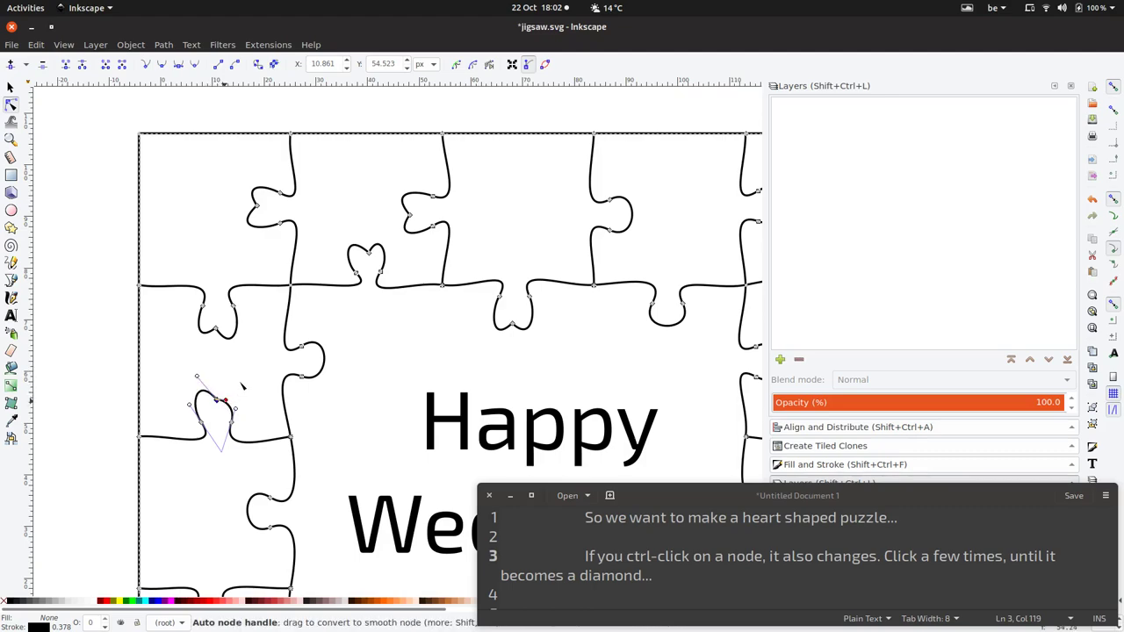
ctrl+click(218, 401)
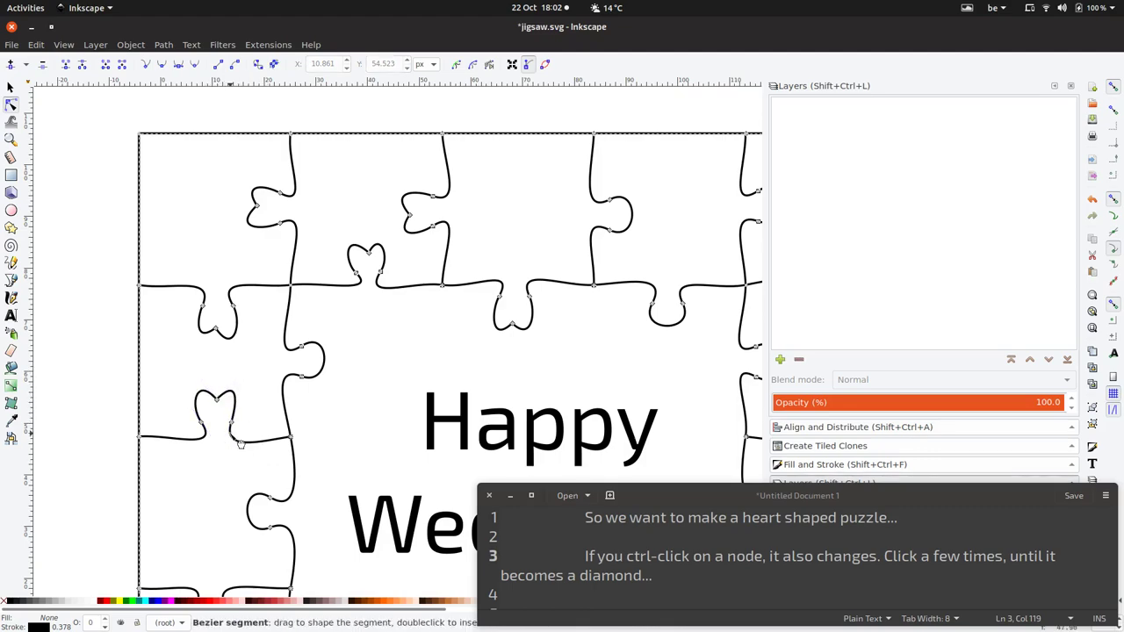
Change a top-row knob's bottom node type and drag its handle into a heart shape
scroll(218, 412, down, 1)
scroll(218, 413, down, 2)
scroll(219, 413, right, 3)
scroll(439, 313, right, 2)
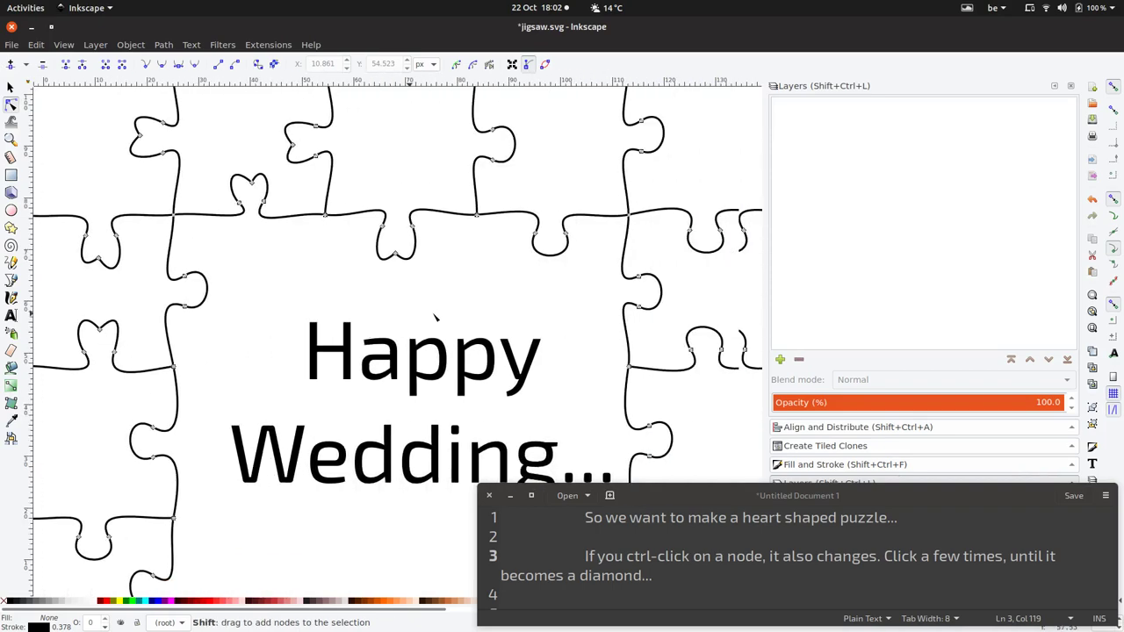
scroll(457, 306, right, 1)
click(520, 255)
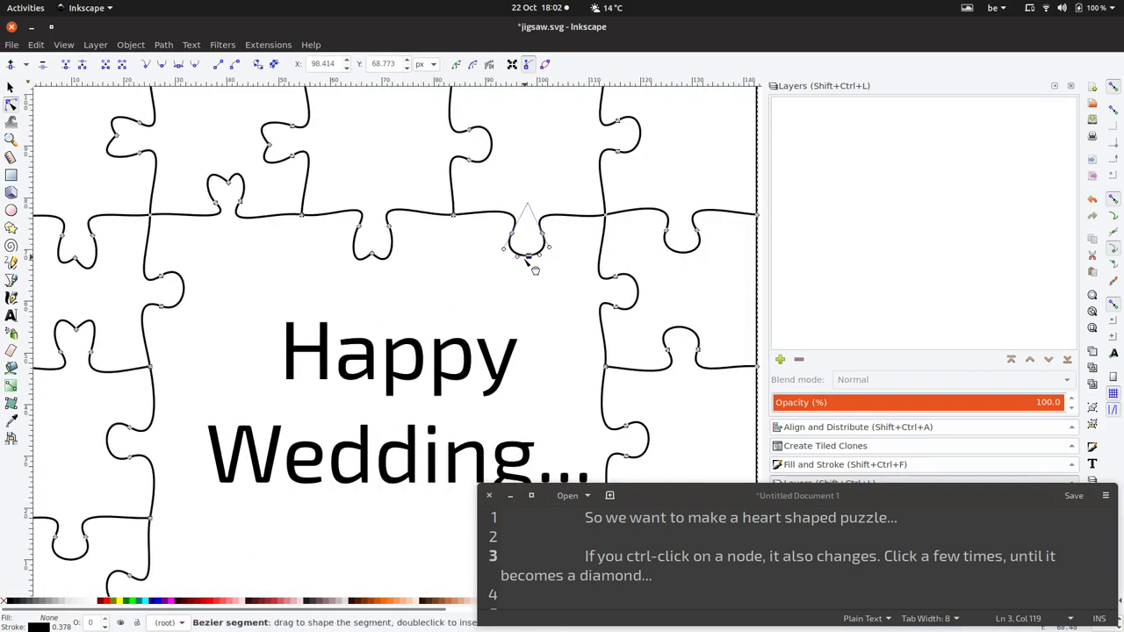
ctrl+click(528, 256)
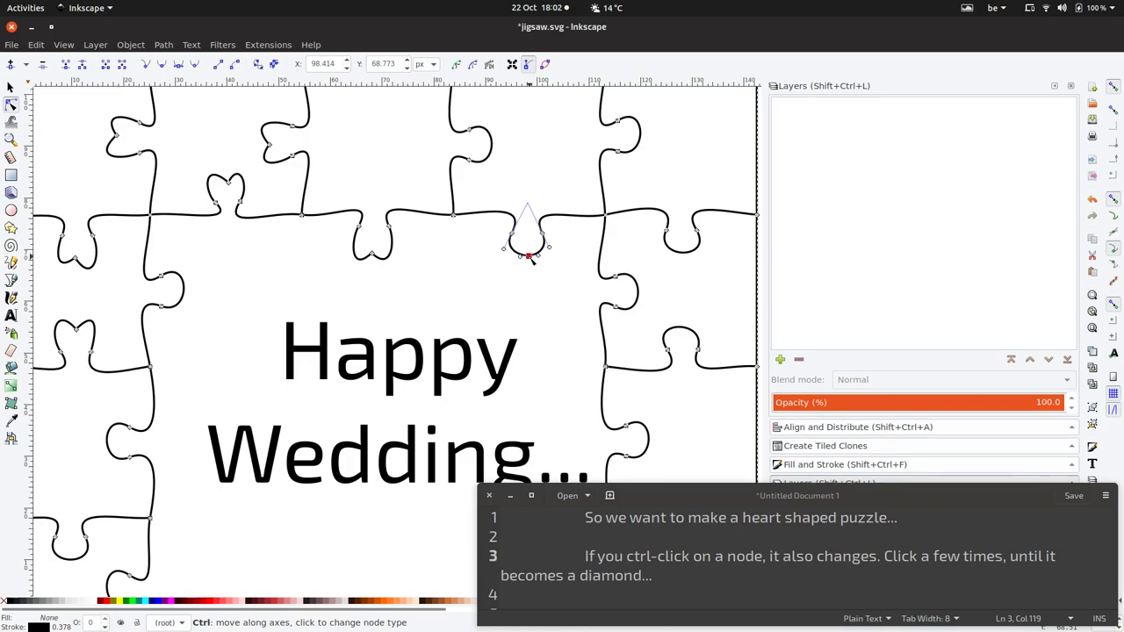
mouse_move(528, 260)
mouse_down()
mouse_move(520, 281)
mouse_move(555, 287)
mouse_move(549, 297)
mouse_up()
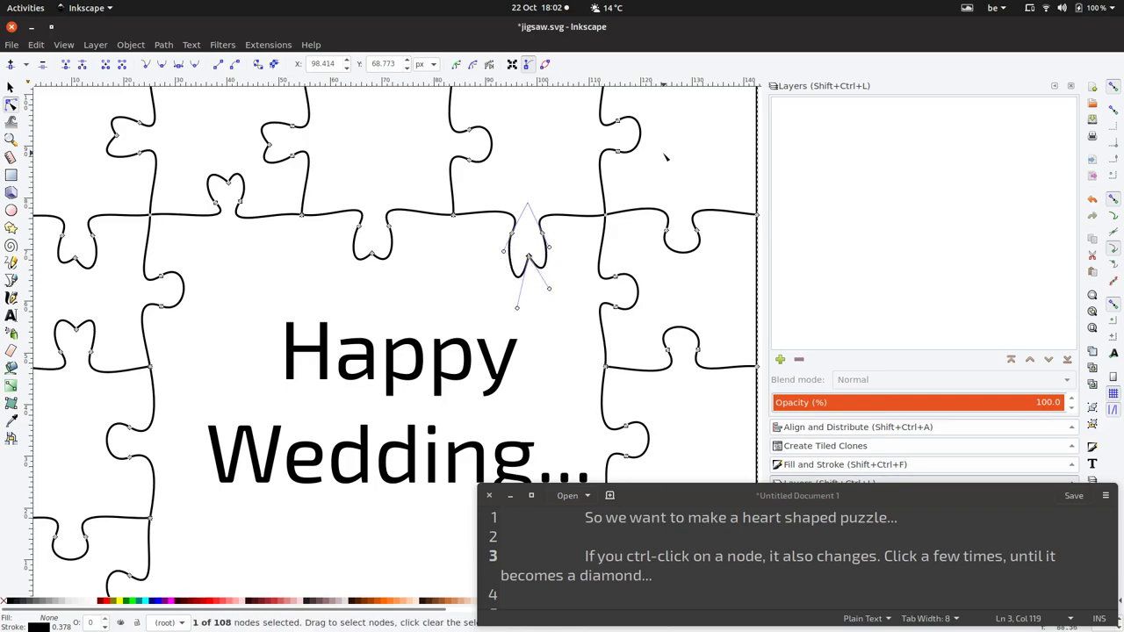
Change the upper knob's node type and adjust it toward a heart
scroll(665, 156, up, 1)
click(492, 191)
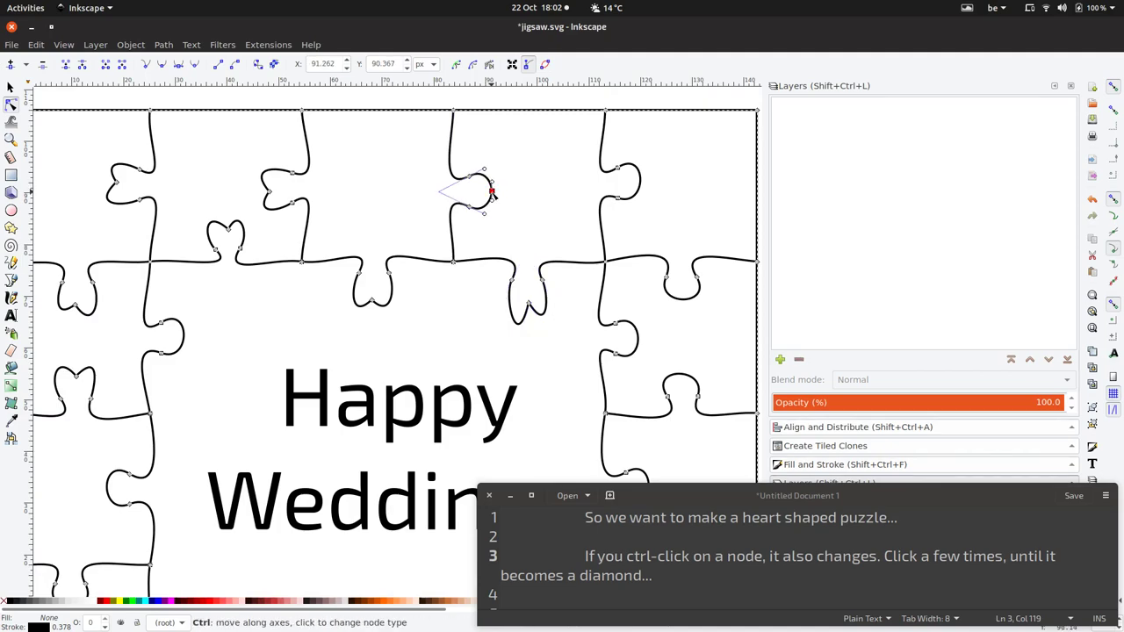
ctrl+click(491, 191)
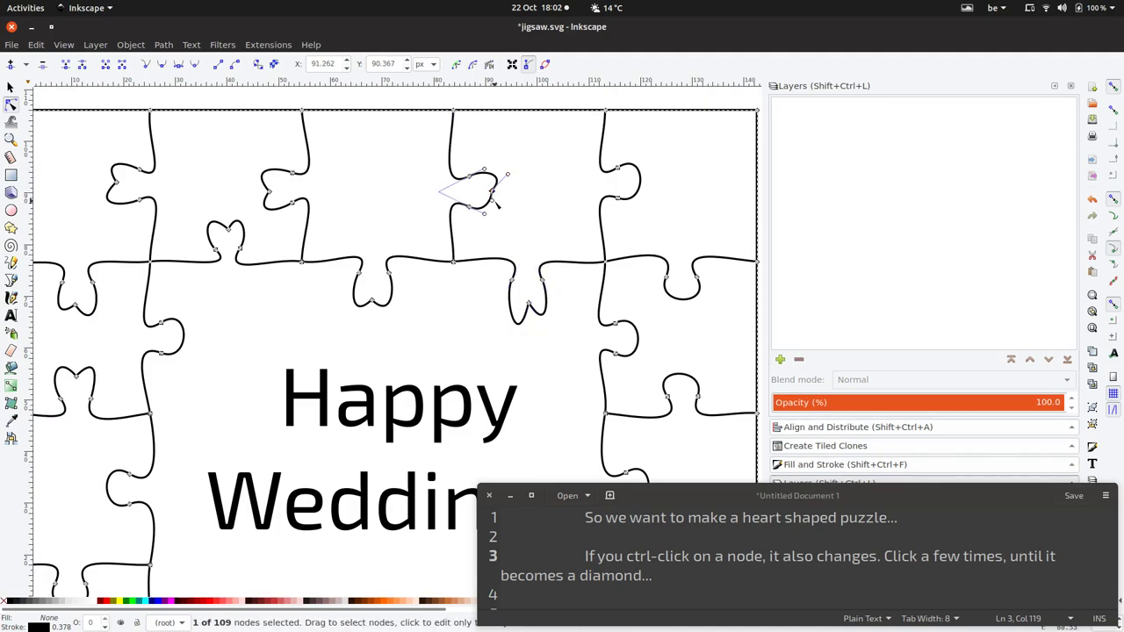
click(524, 222)
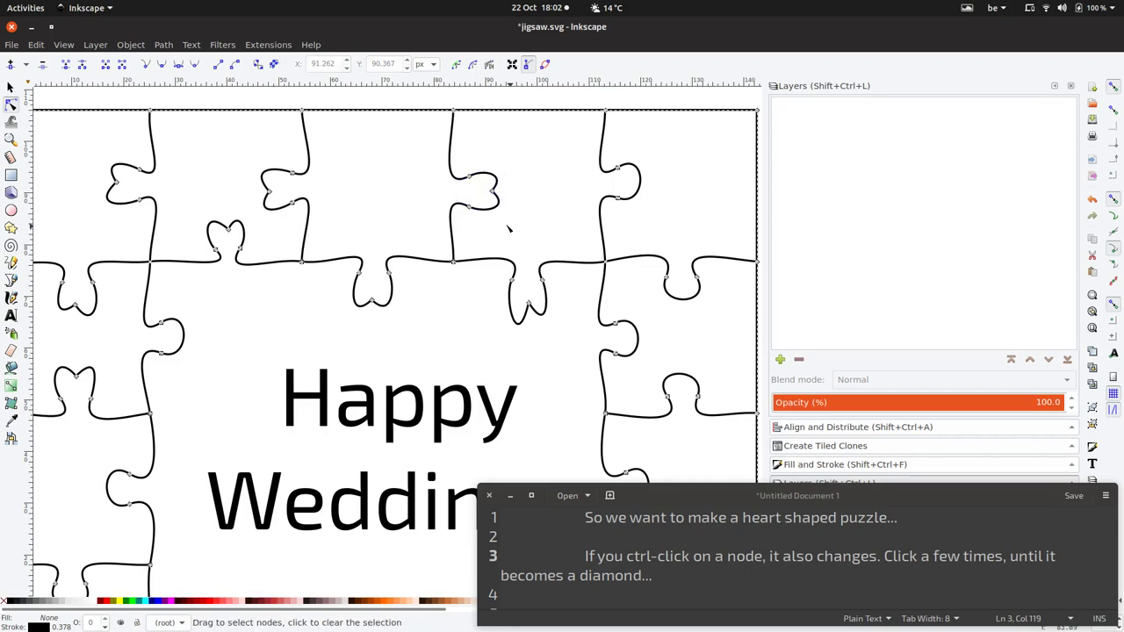
click(492, 191)
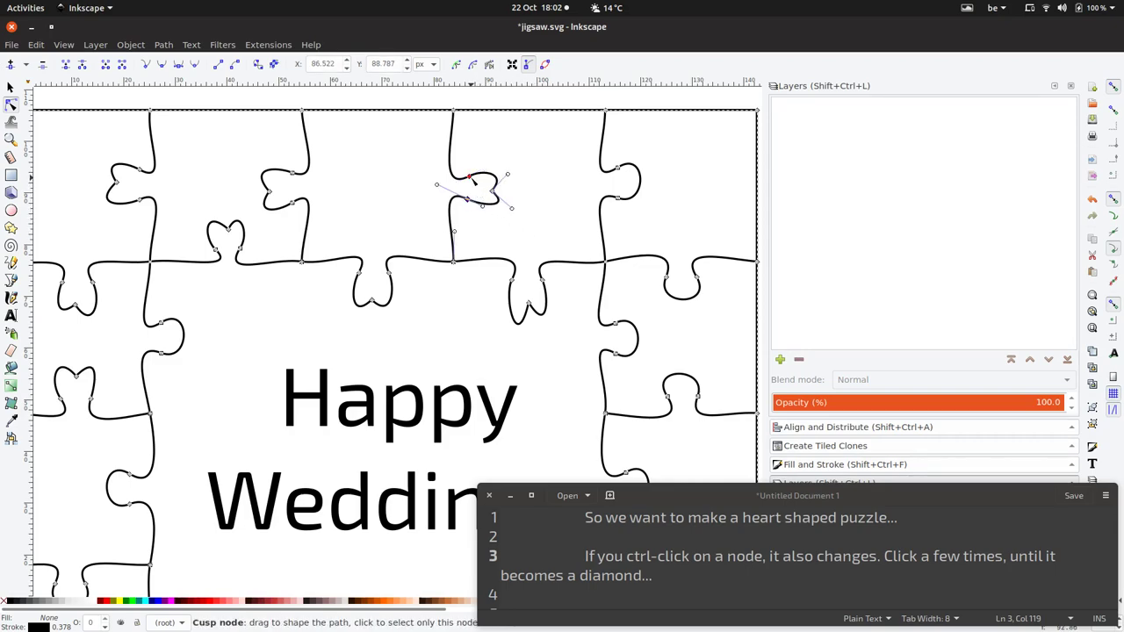
ctrl+click(472, 179)
click(526, 213)
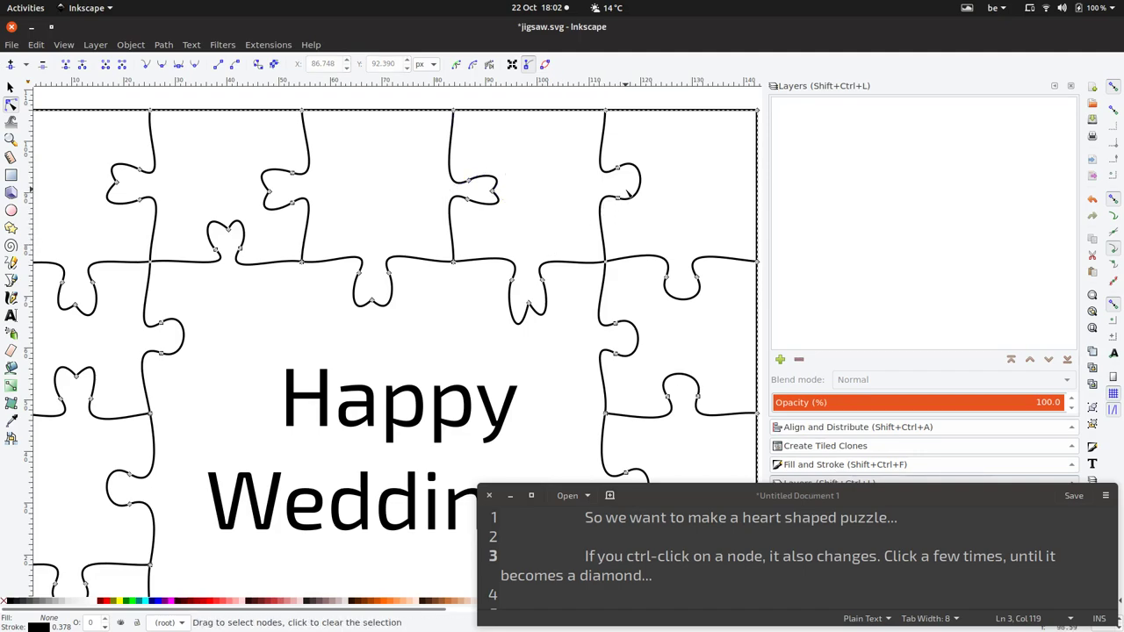
Round the top-right knob into a heart by pulling a handle and moving a node
click(641, 185)
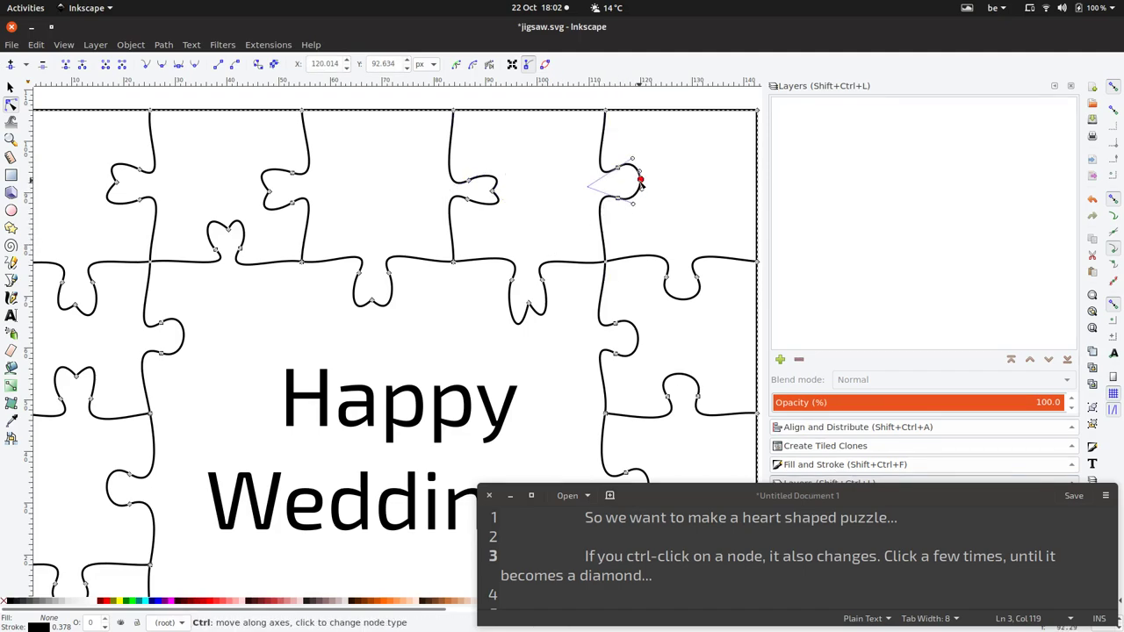
ctrl+click(641, 182)
mouse_move(643, 186)
mouse_down()
mouse_move(674, 205)
mouse_move(653, 160)
mouse_up()
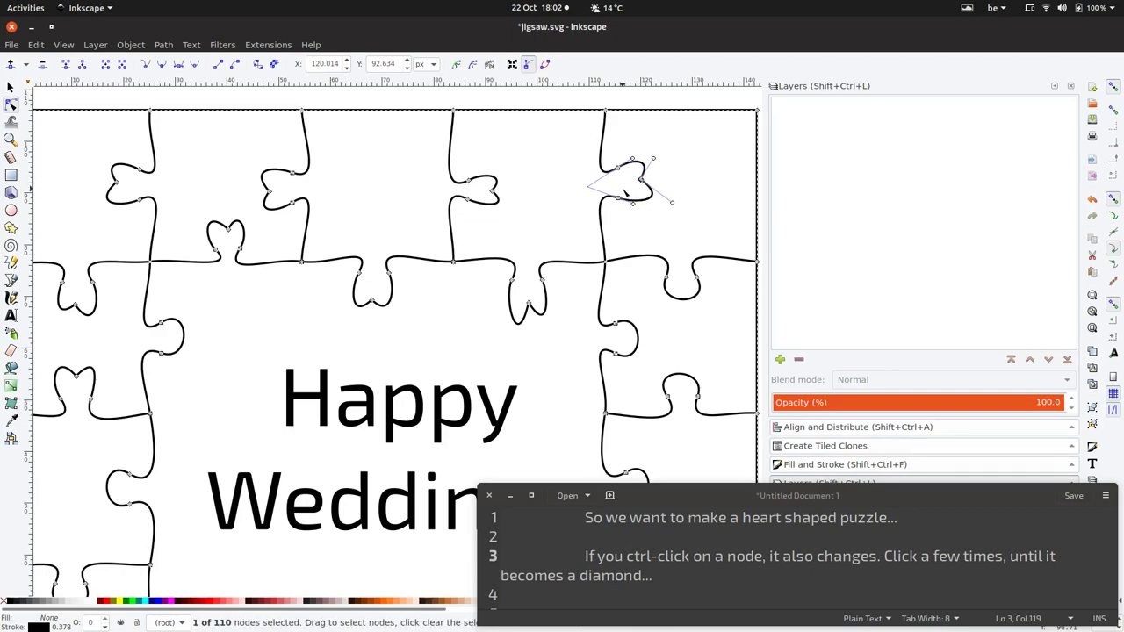
drag(623, 199, 612, 191)
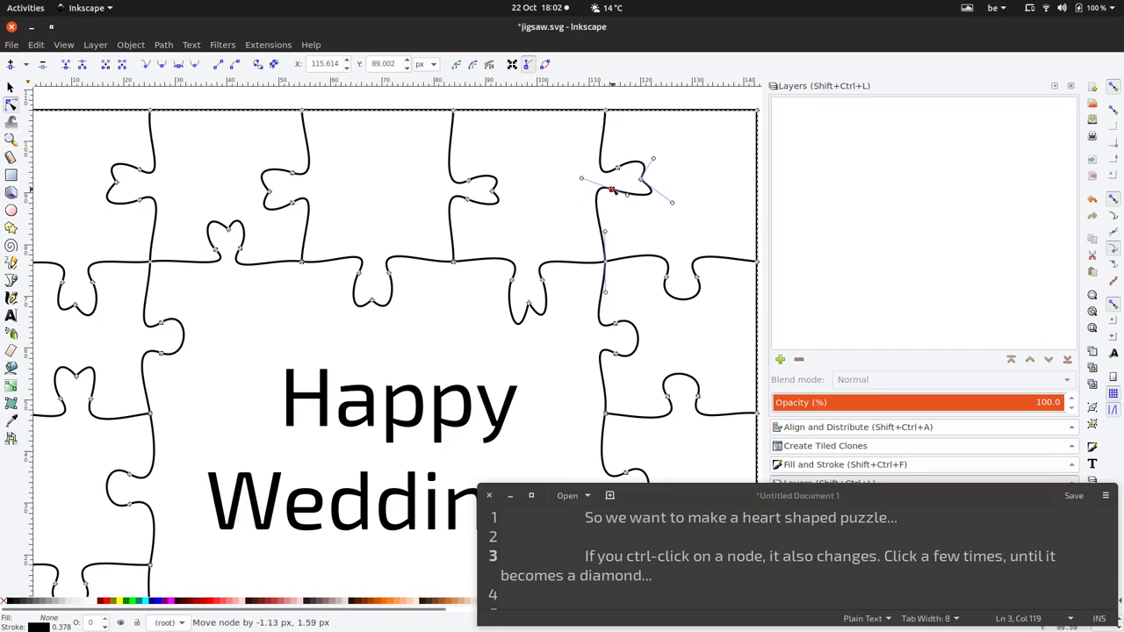
click(630, 224)
scroll(651, 242, down, 1)
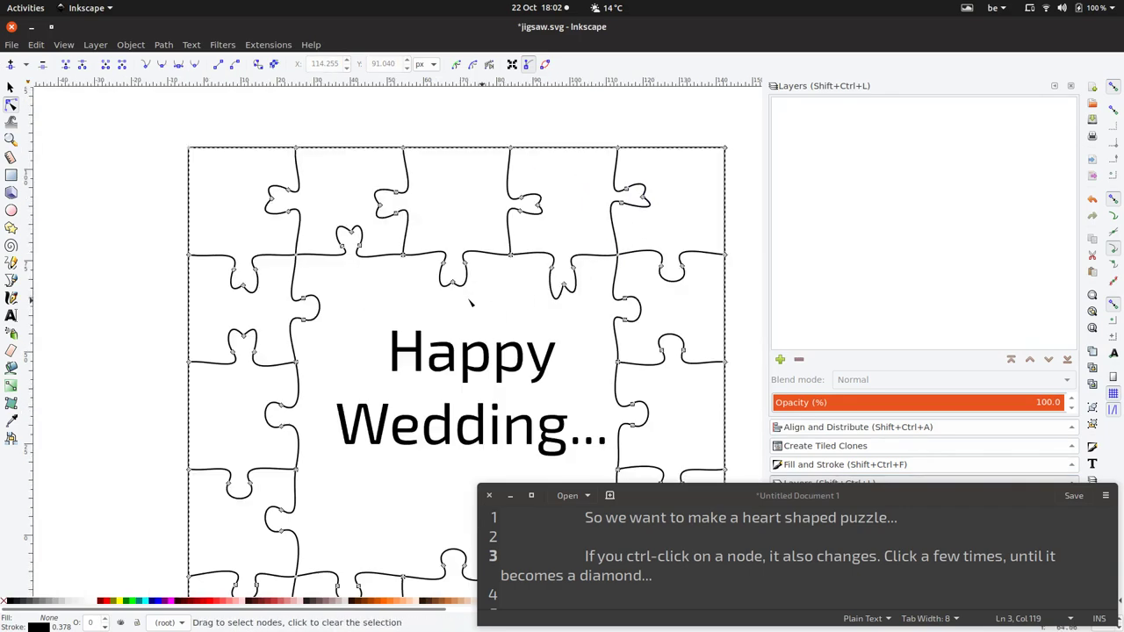
Replace the note's third line with 'You get the gist of it.'
click(470, 301)
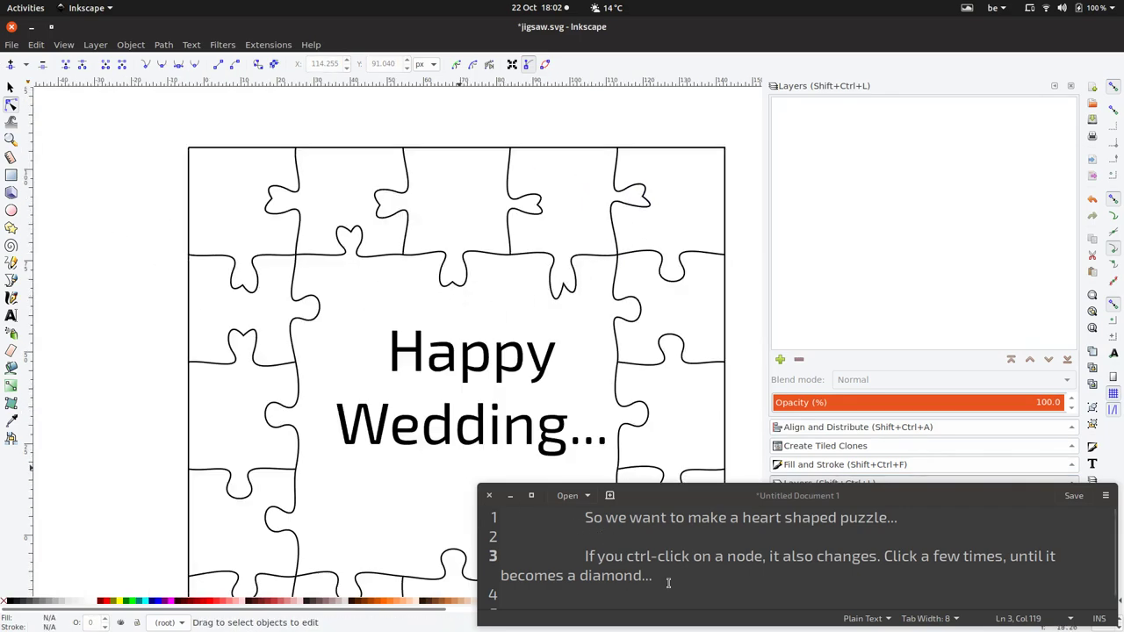
drag(655, 577, 585, 556)
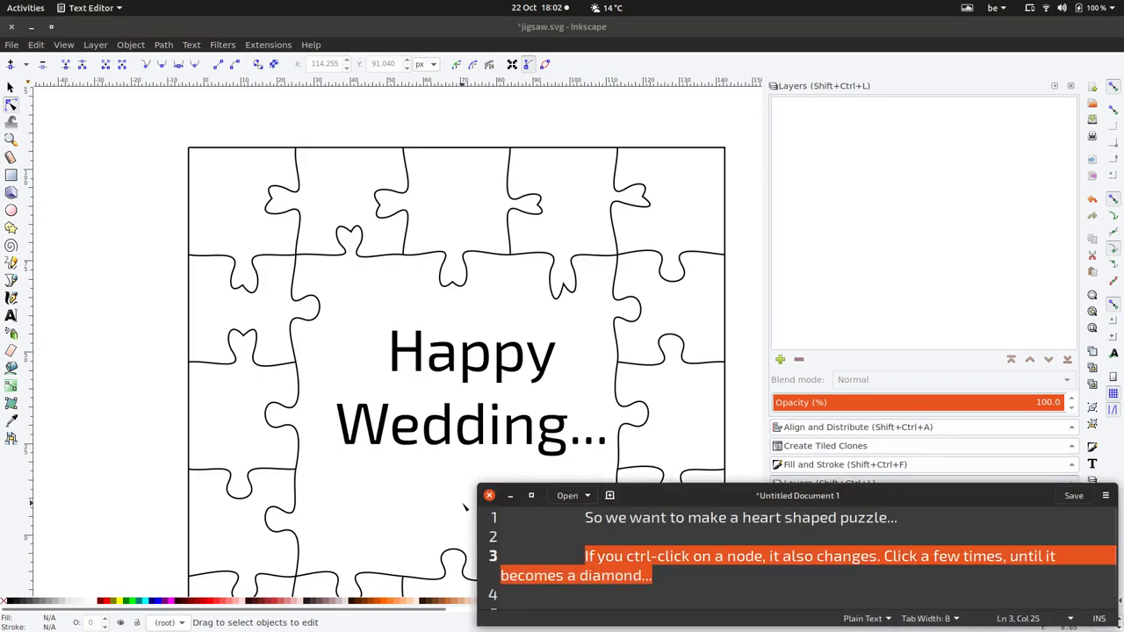
text(You get th)
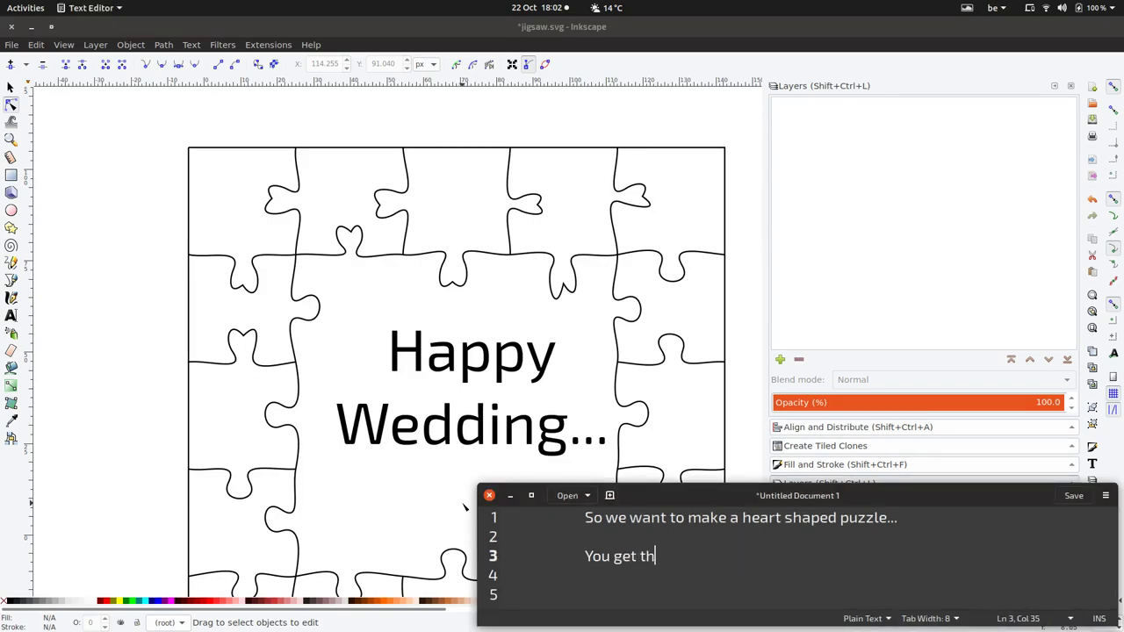
text(e gist of it)
text(...)
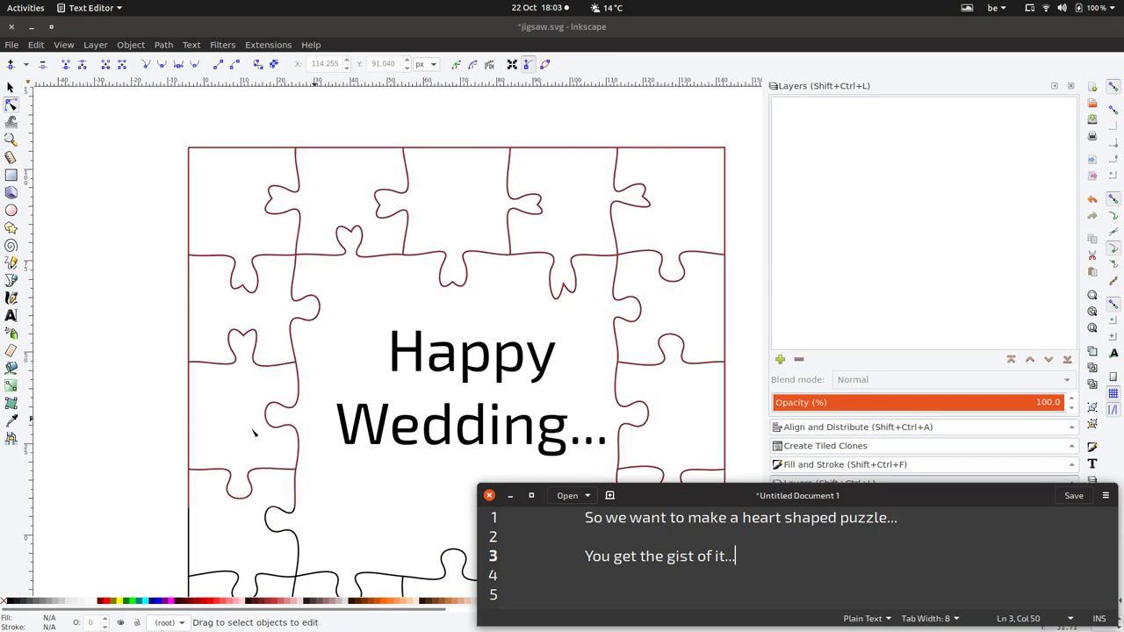
Overwrite that line with 'Good luck making a 500 piece puzzle... ;)'
scroll(252, 428, down, 1)
scroll(252, 428, down, 4)
scroll(252, 428, up, 4)
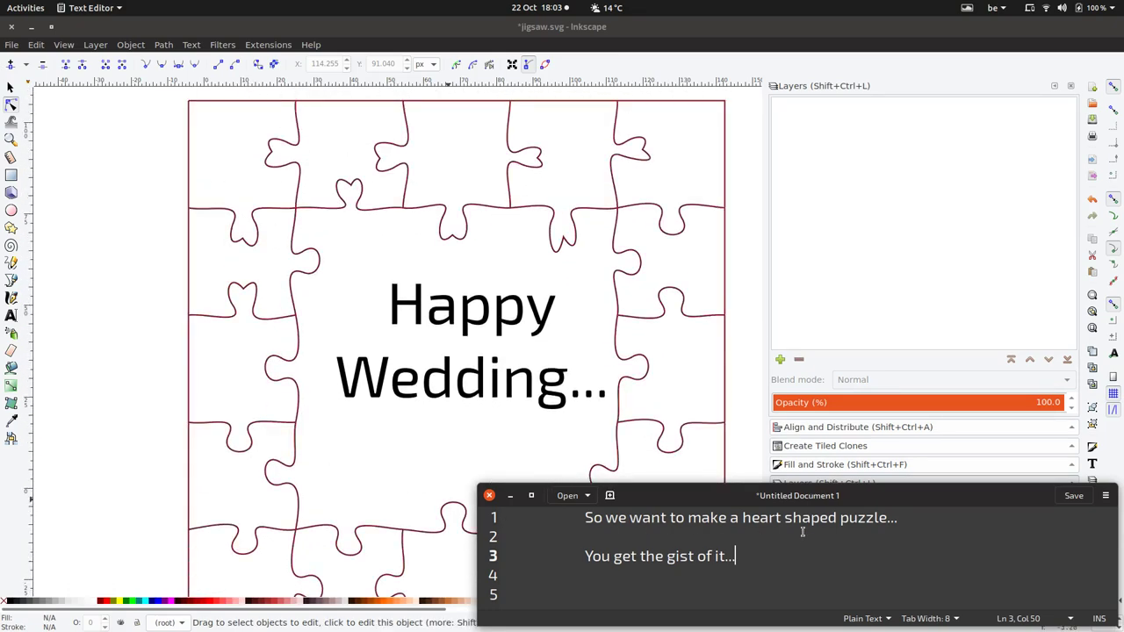
shift+click(587, 556)
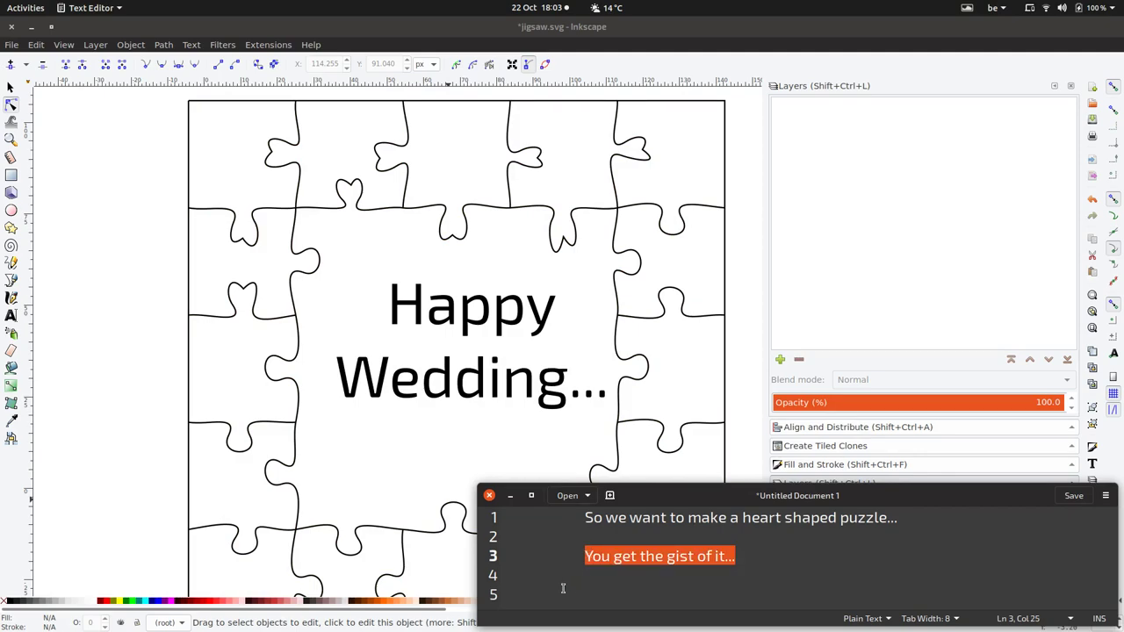
text(G)
key(BackSpace)
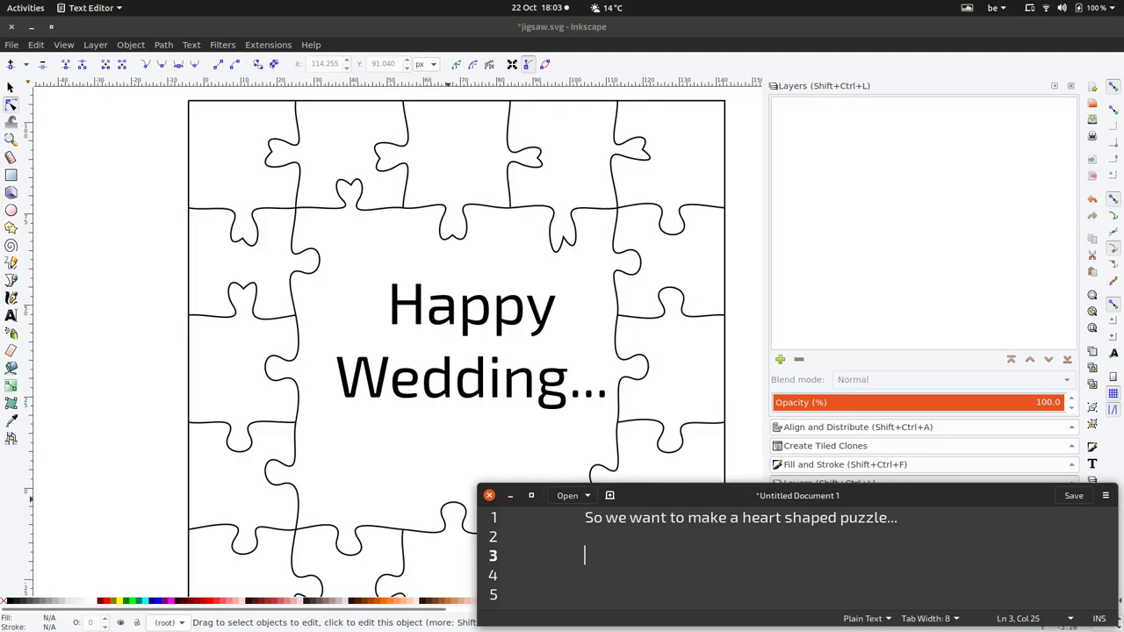
text(Good luck ma)
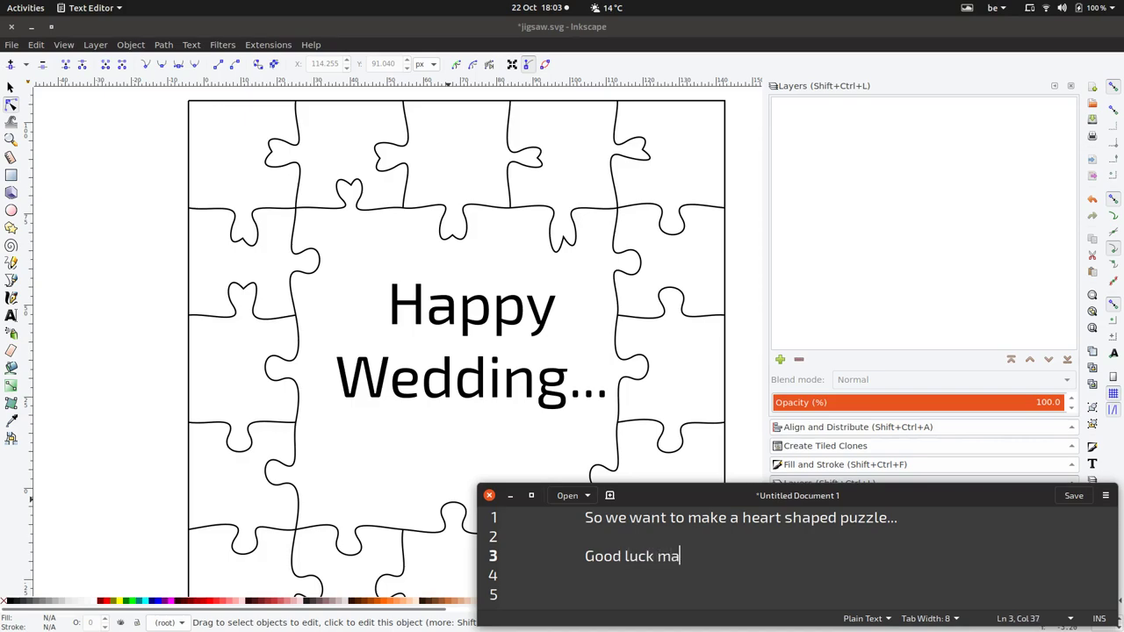
text(king a )
text(500 pie)
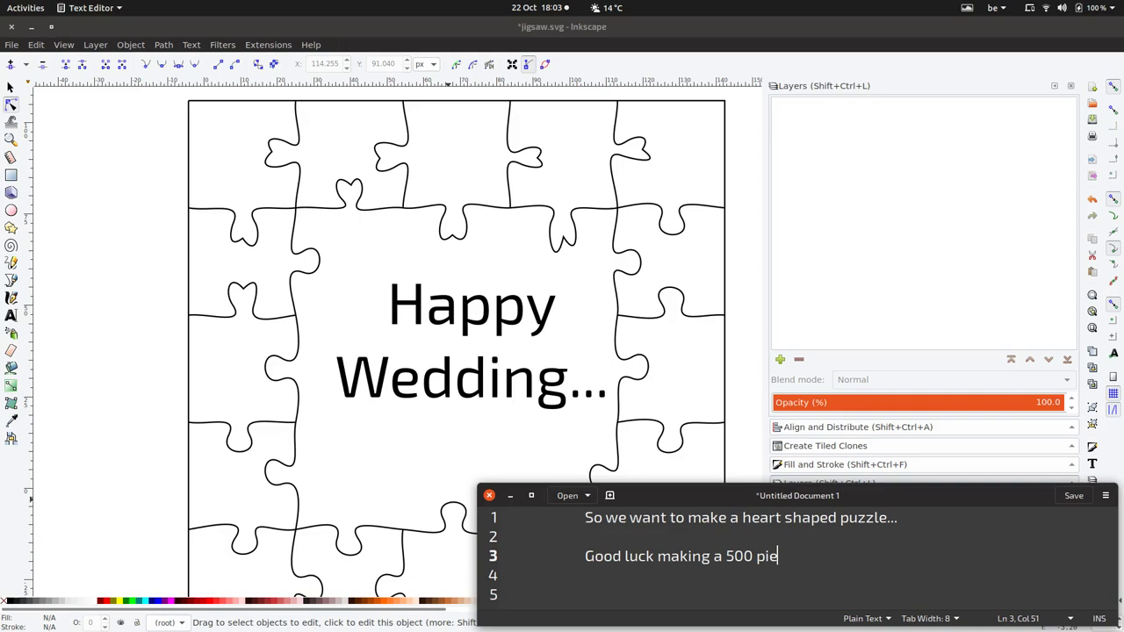
text(ce puzzle...)
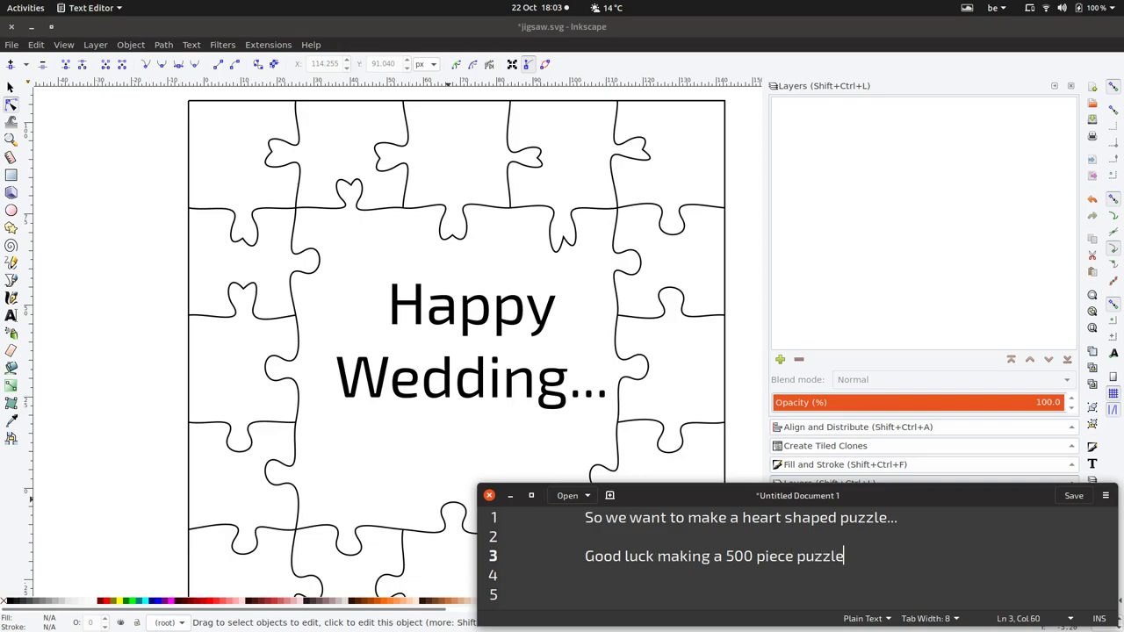